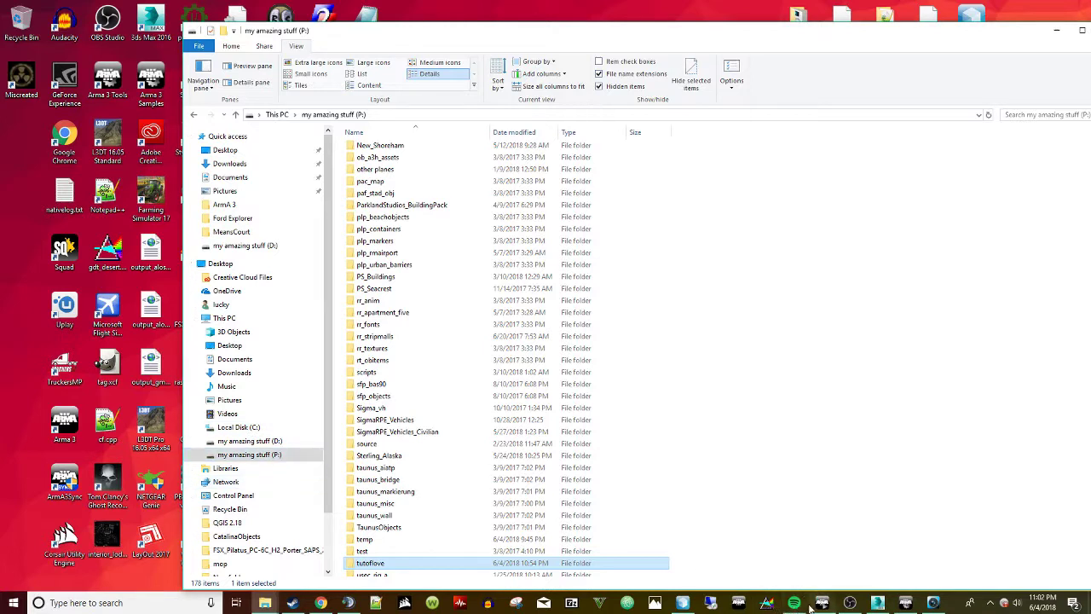
Bring up the Arma 3 Tools launcher and check its Project Drive Management option.
left_click(820, 603)
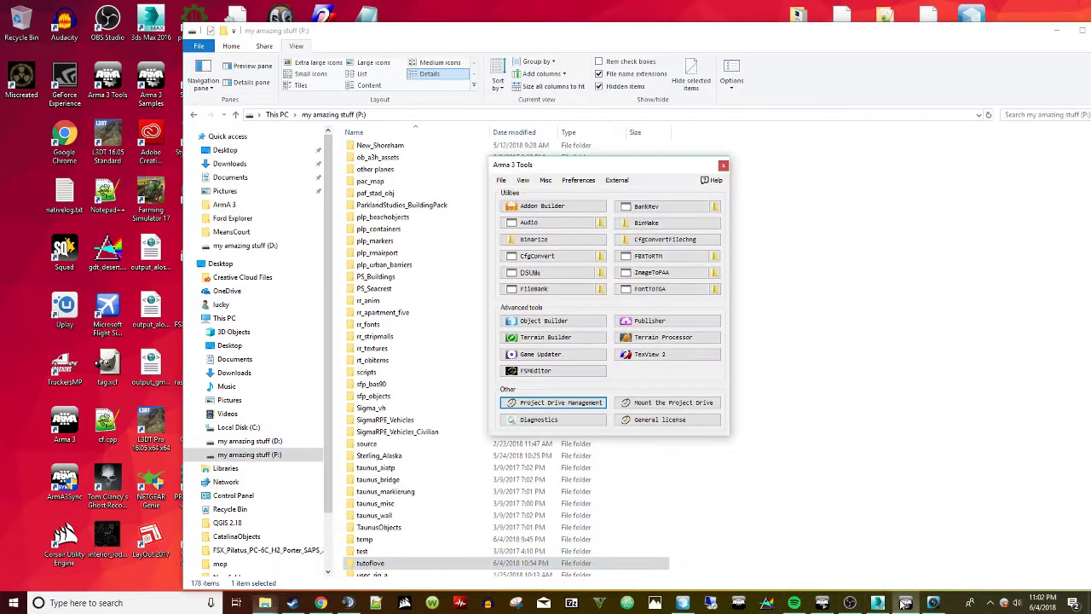
left_click(546, 401)
left_click(861, 221)
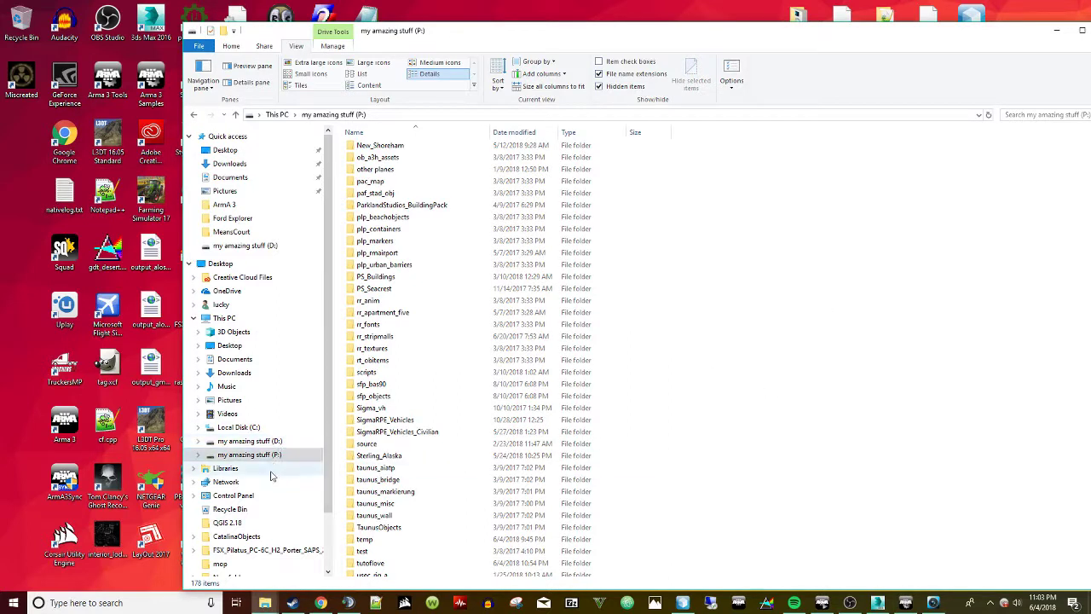
right_click(753, 356)
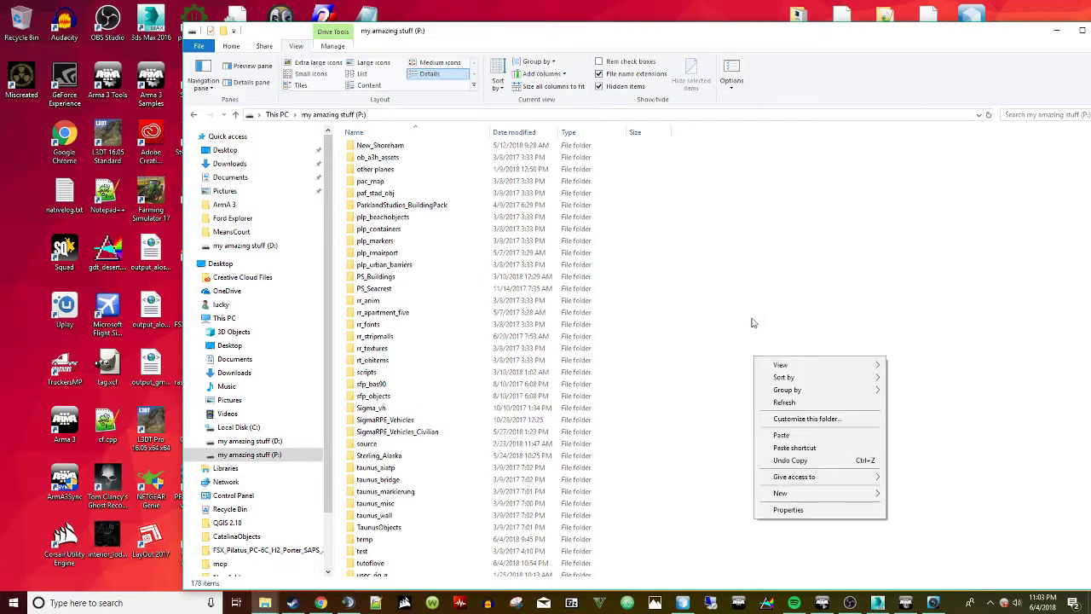
left_click(753, 322)
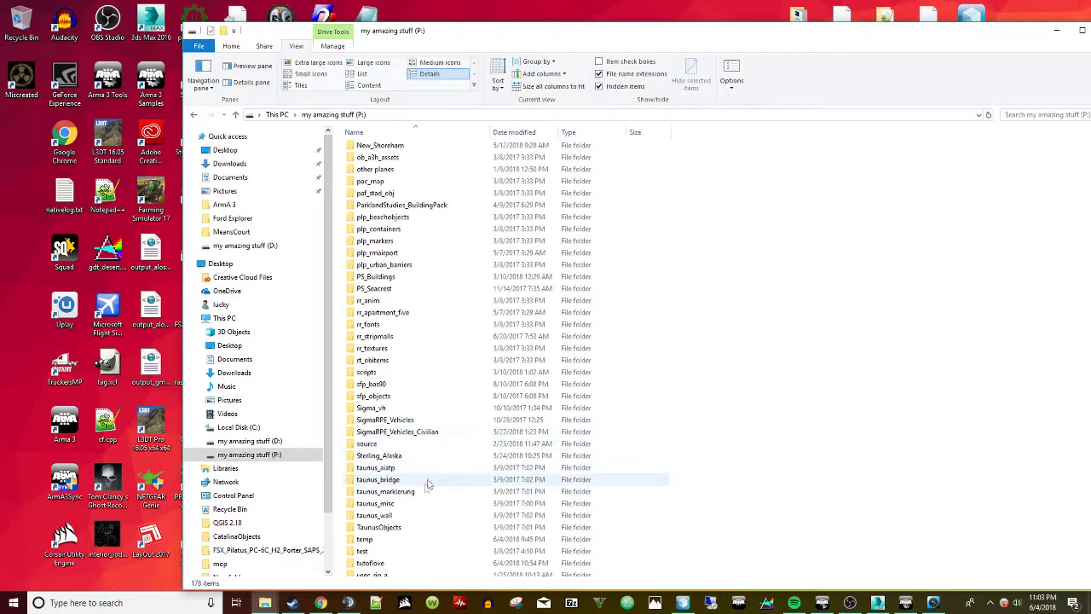
Open the tutoflove project folder on the P: drive and go into its data folder.
double_click(396, 565)
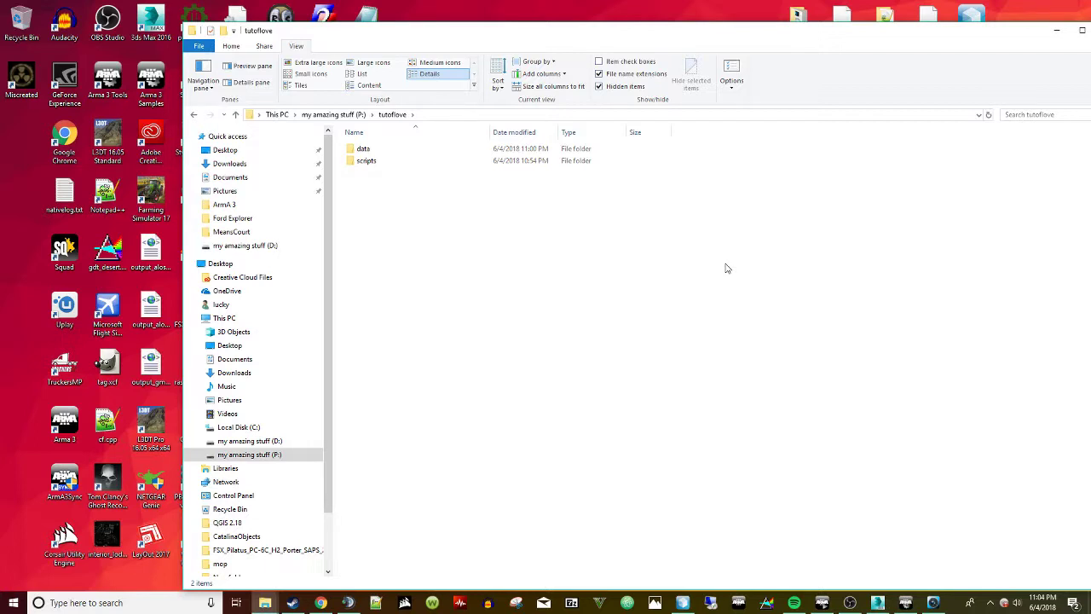
left_click(432, 154)
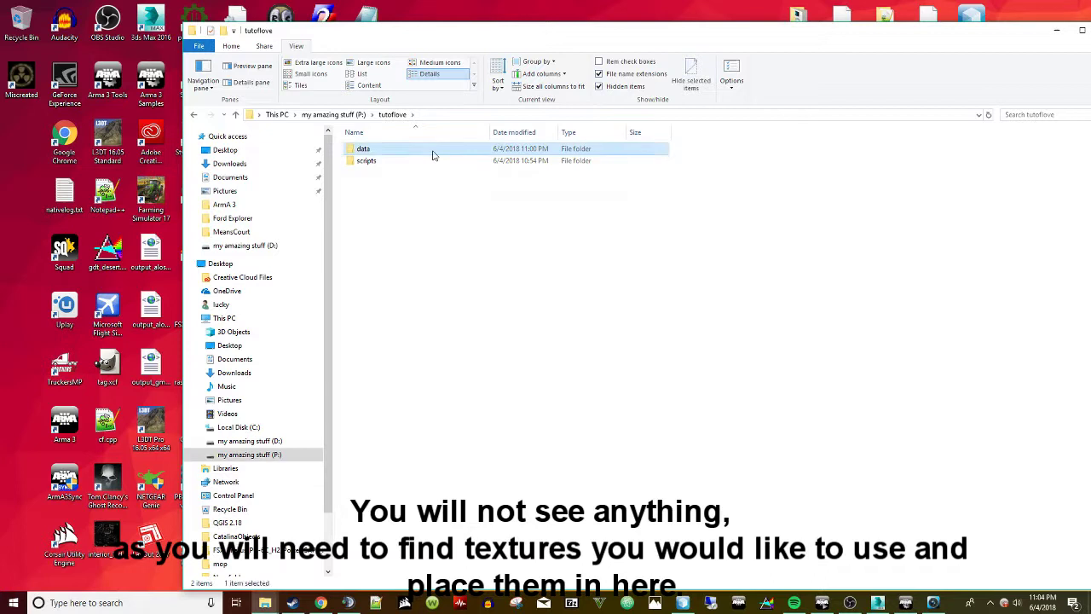
double_click(432, 154)
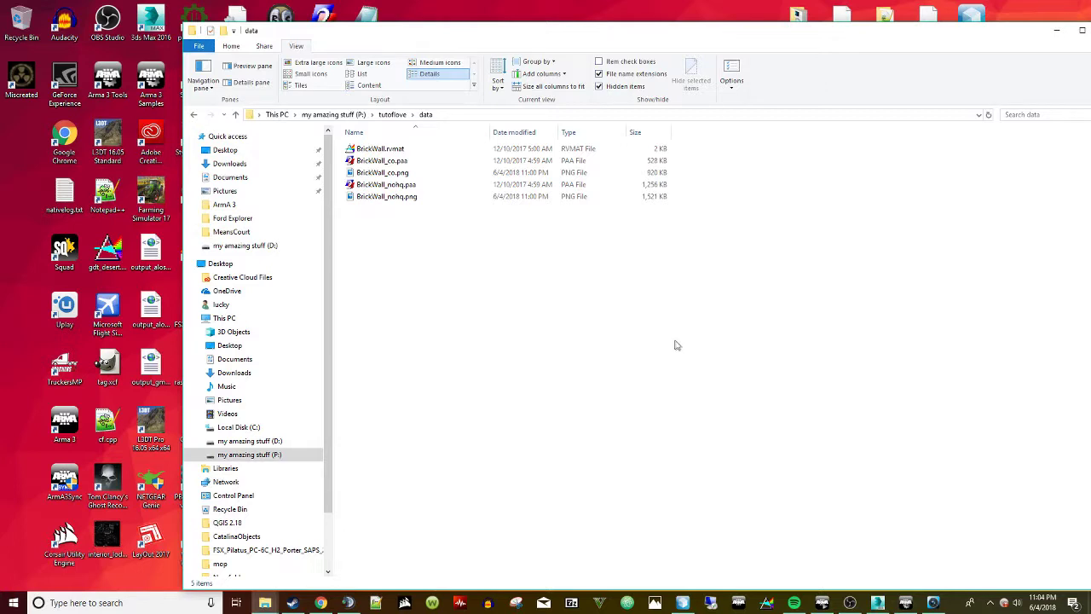
Launch TexView 2 from Arma 3 Tools and arrange its window beside the data folder window.
left_click(906, 603)
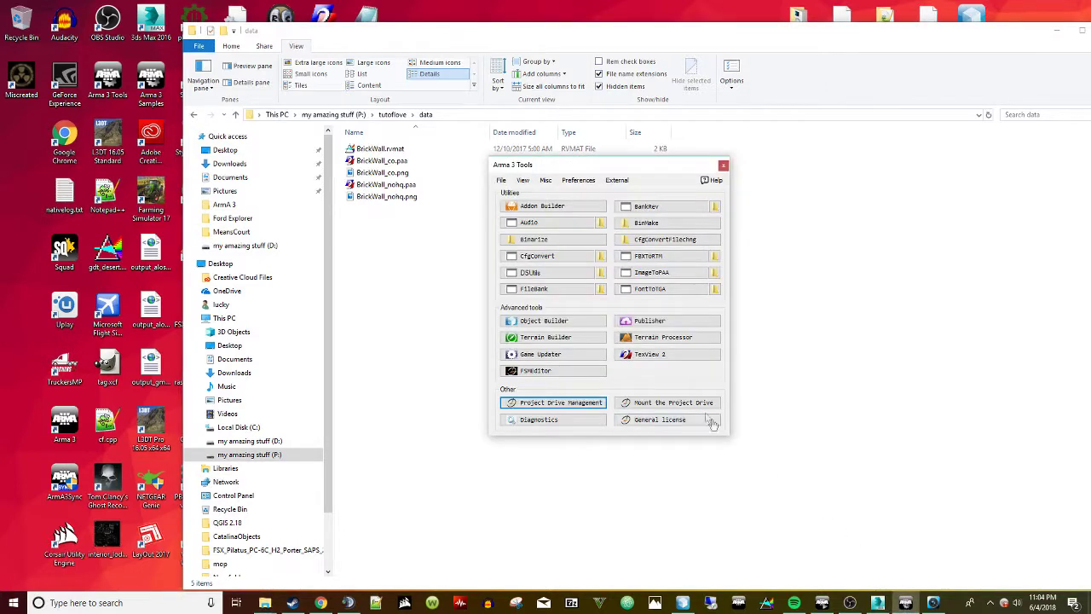
left_click(658, 356)
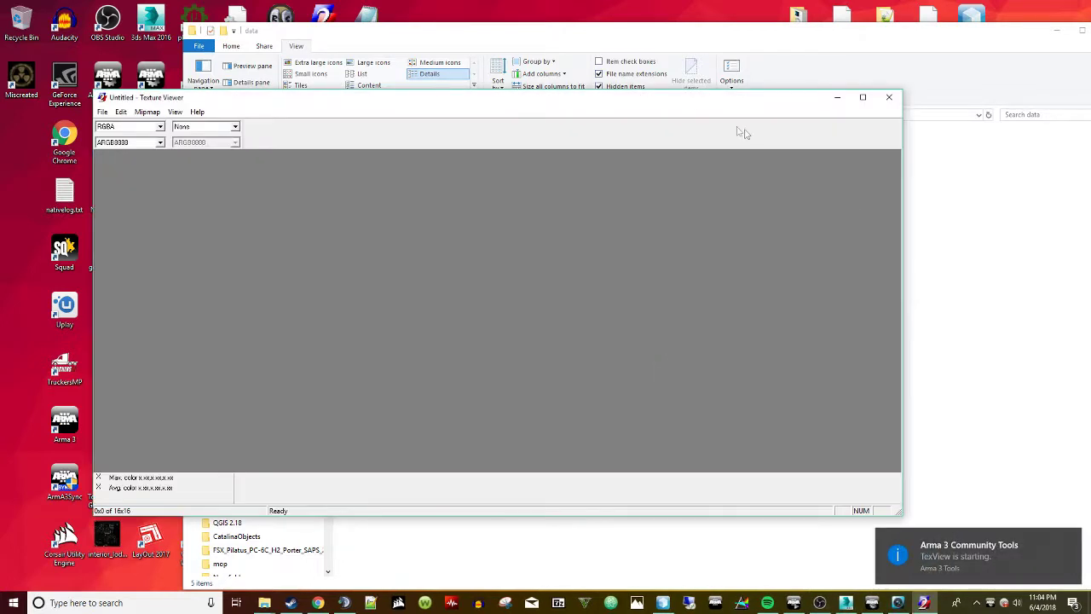
left_click_drag(682, 101, 774, 187)
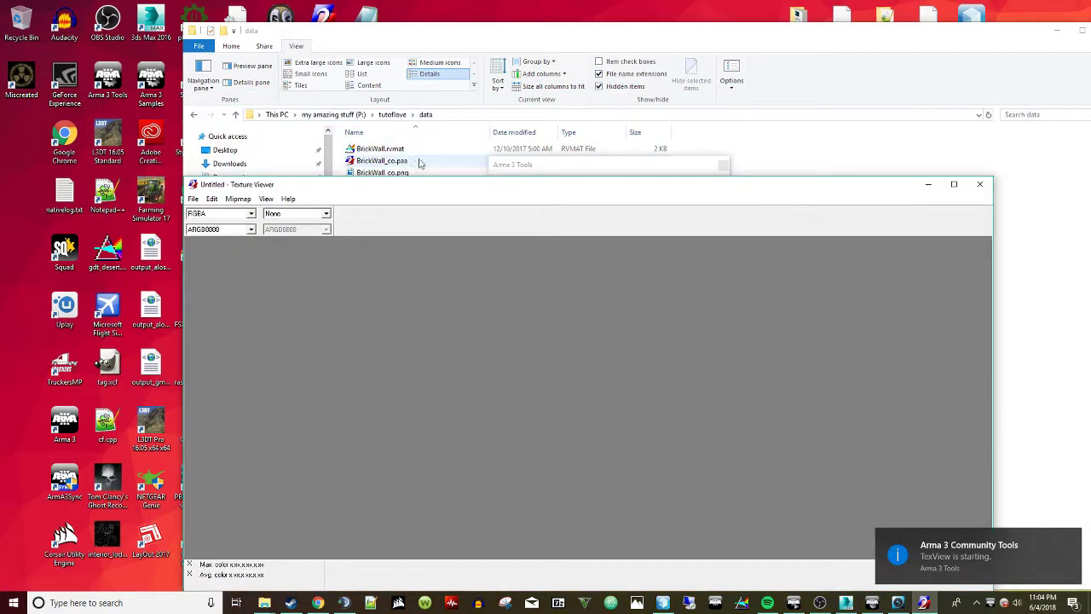
left_click_drag(413, 191, 312, 202)
left_click(965, 263)
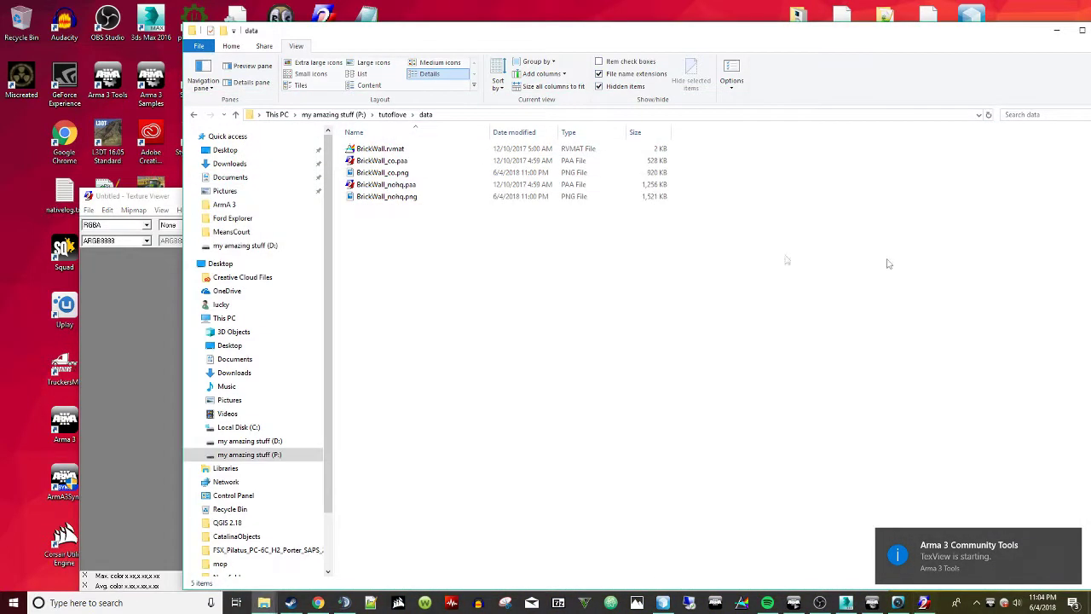
Load BrickWall_co.png from the data folder into the Texture Viewer.
left_click(388, 173)
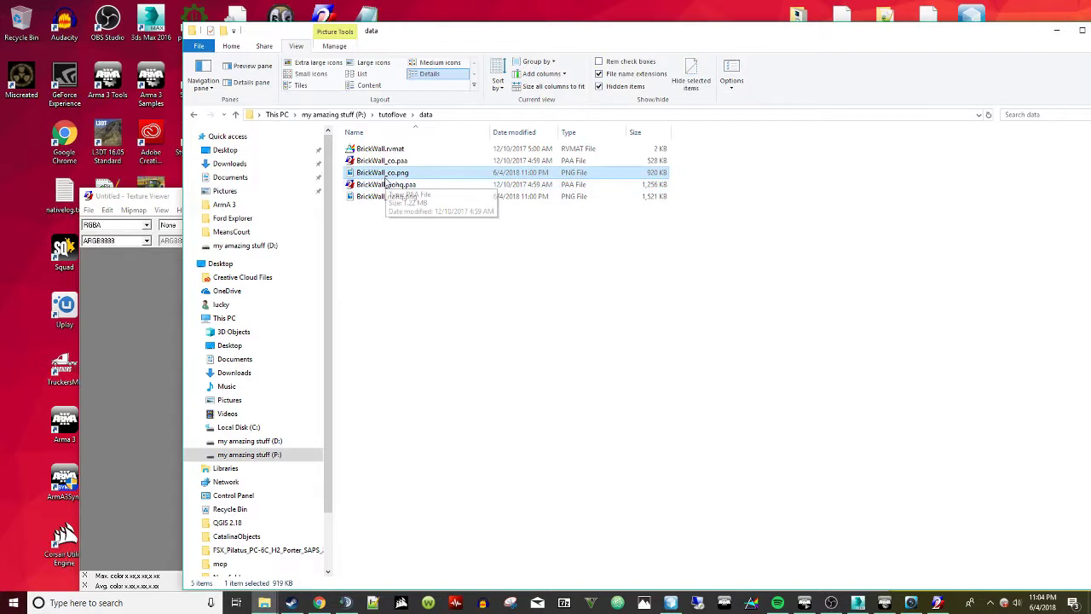
left_click_drag(390, 176, 151, 342)
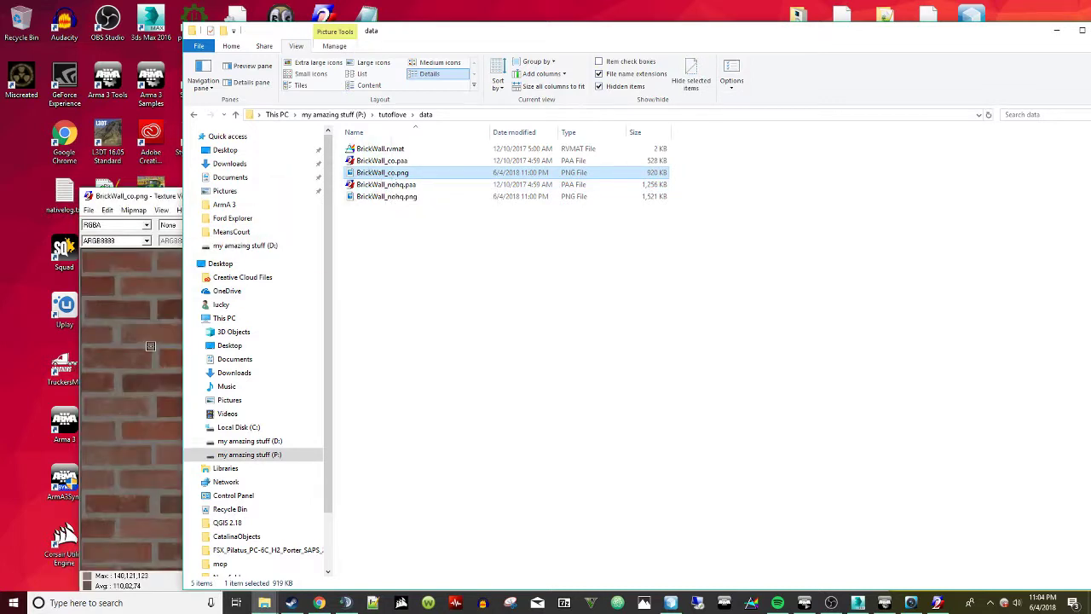
left_click(151, 345)
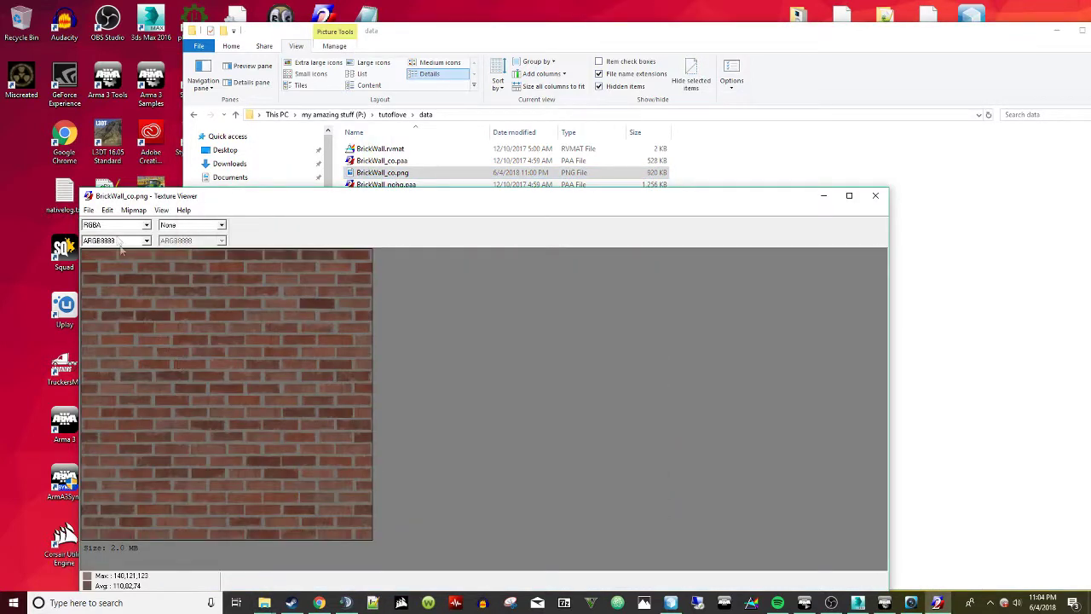
Try to save the loaded brick texture as BrickWall_co.paa in the data folder.
left_click(89, 210)
left_click(111, 261)
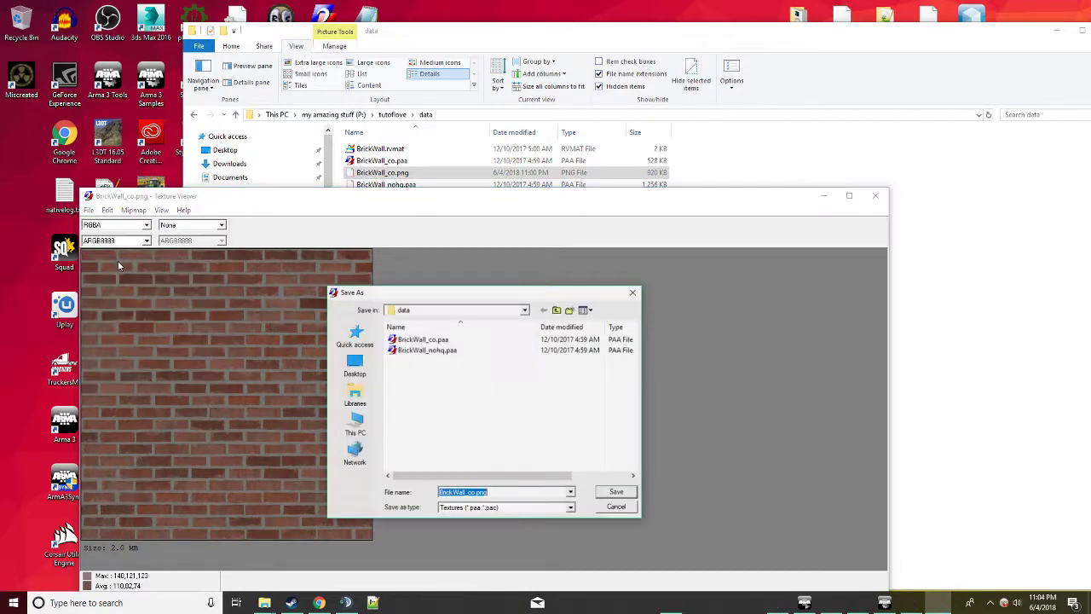
left_click(502, 494)
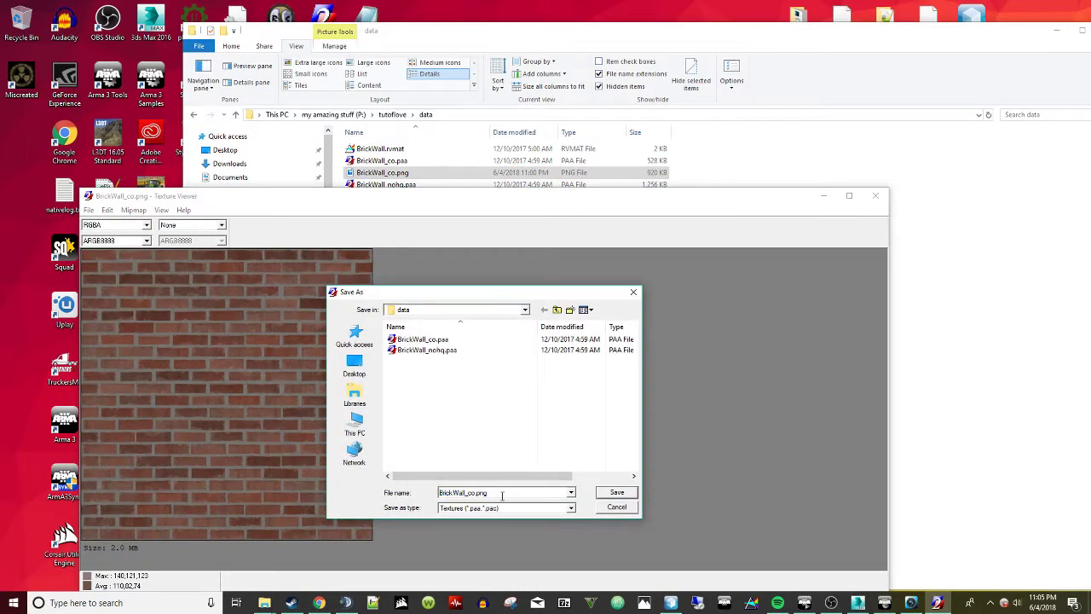
key("BackSpace")
key("BackSpace")
type("aa")
key("Return")
key("Escape")
left_click(633, 292)
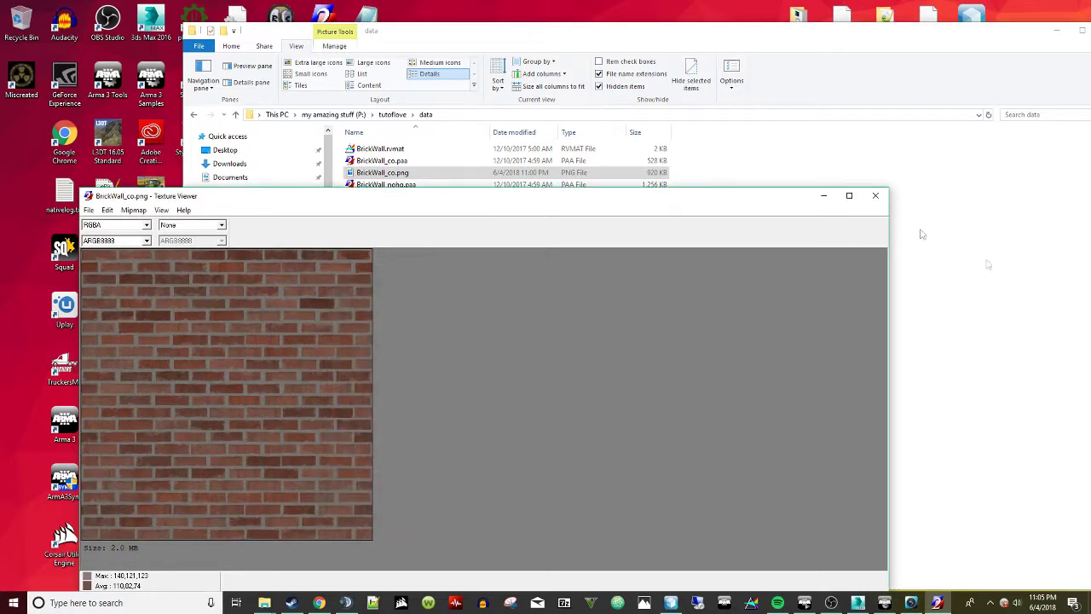
Load BrickWall_nohq.png into the Texture Viewer to view the normal map, and close the viewer.
left_click(522, 218)
left_click(383, 199)
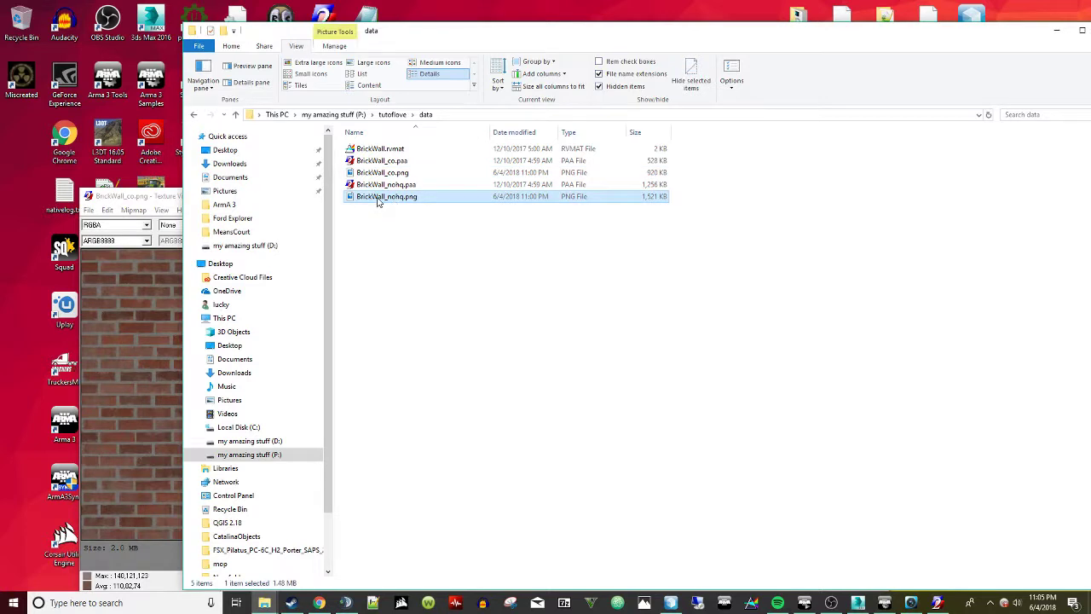
left_click_drag(377, 202, 162, 354)
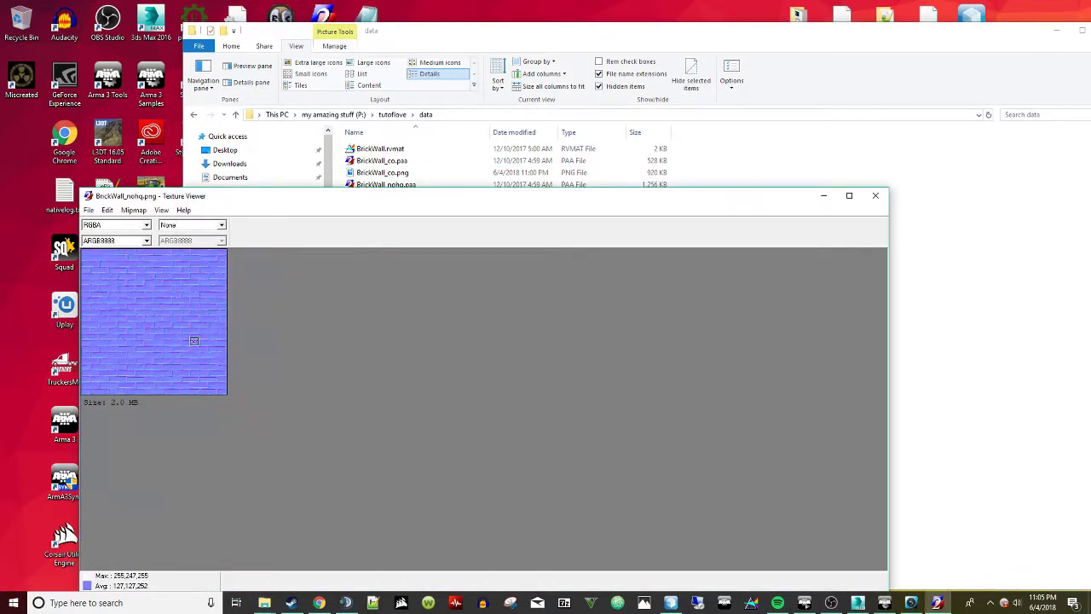
left_click(866, 197)
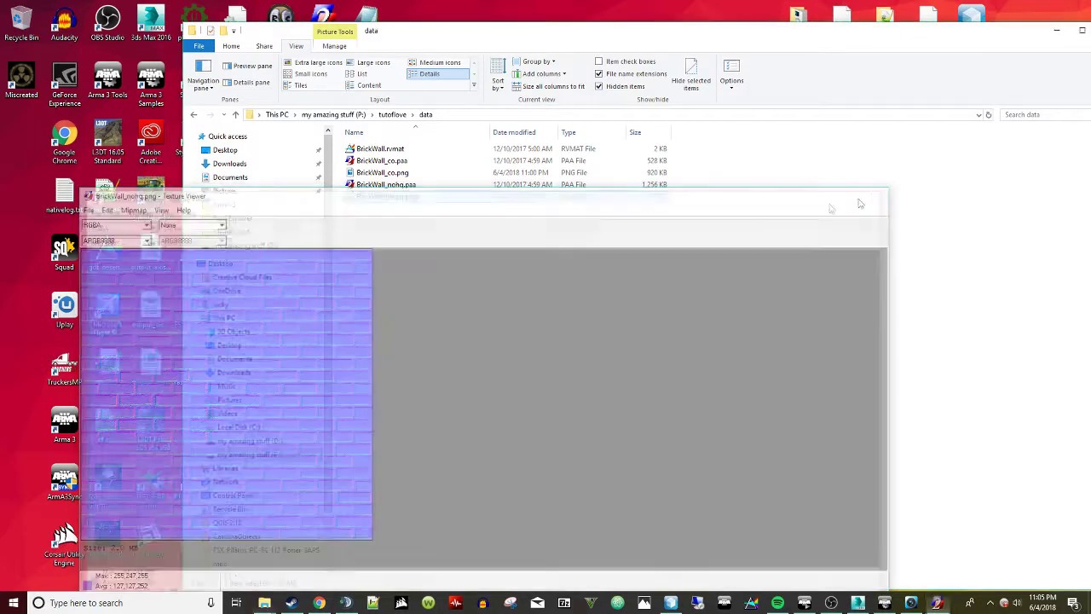
Permanently delete BrickWall_co.png and BrickWall_nohq.png from the data folder.
left_click(401, 175, "ctrl")
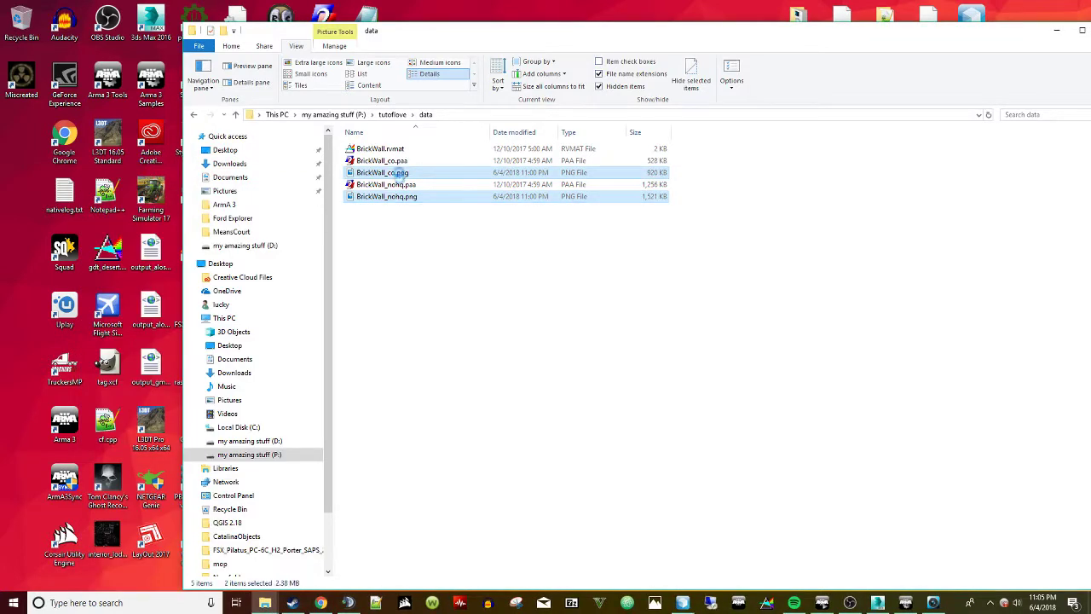
right_click(400, 175)
left_click(439, 454)
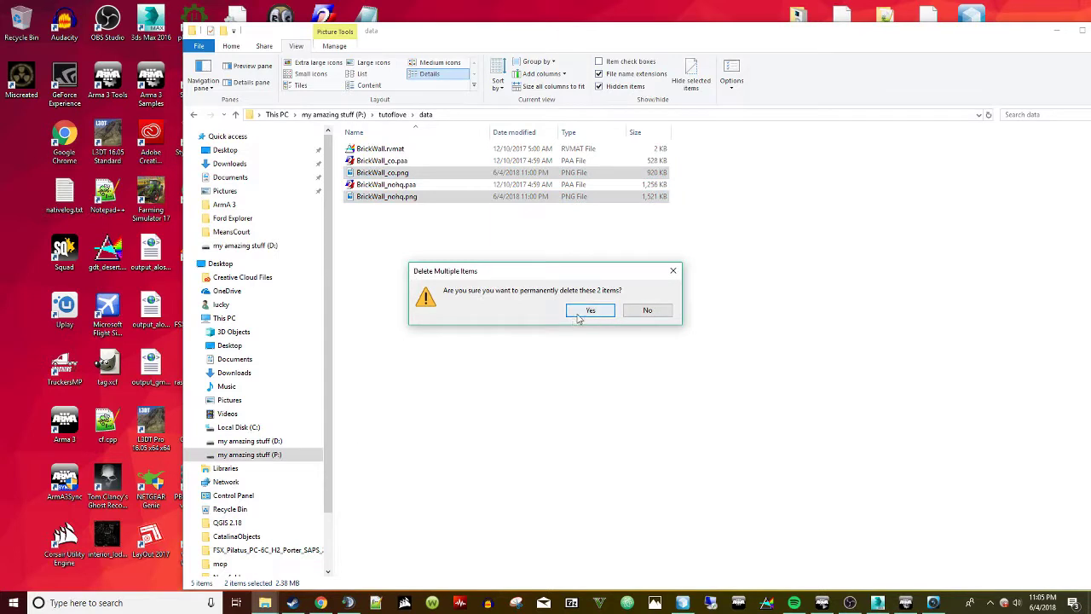
left_click(588, 310)
left_click(410, 162)
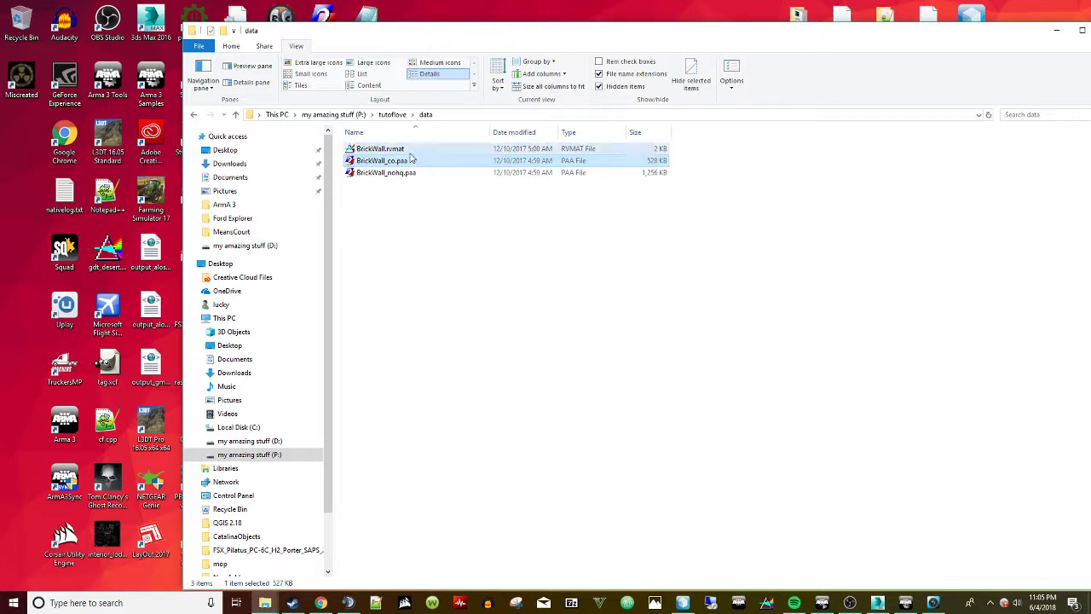
left_click(410, 153)
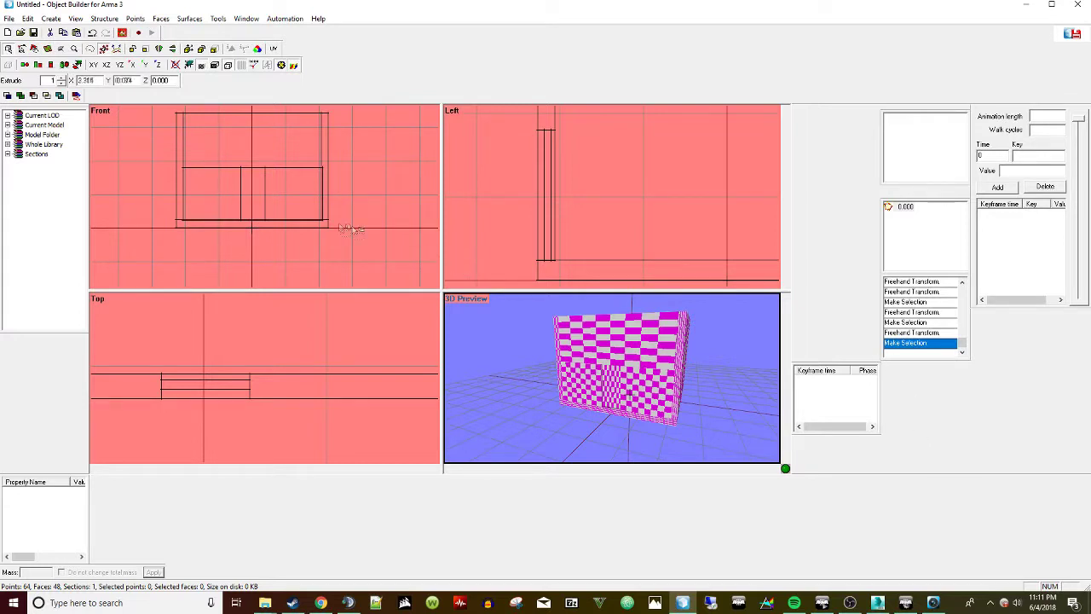
Select the outer faces of the house's front wall around the doorway in the 3D preview.
right_click_drag(699, 372, 737, 400)
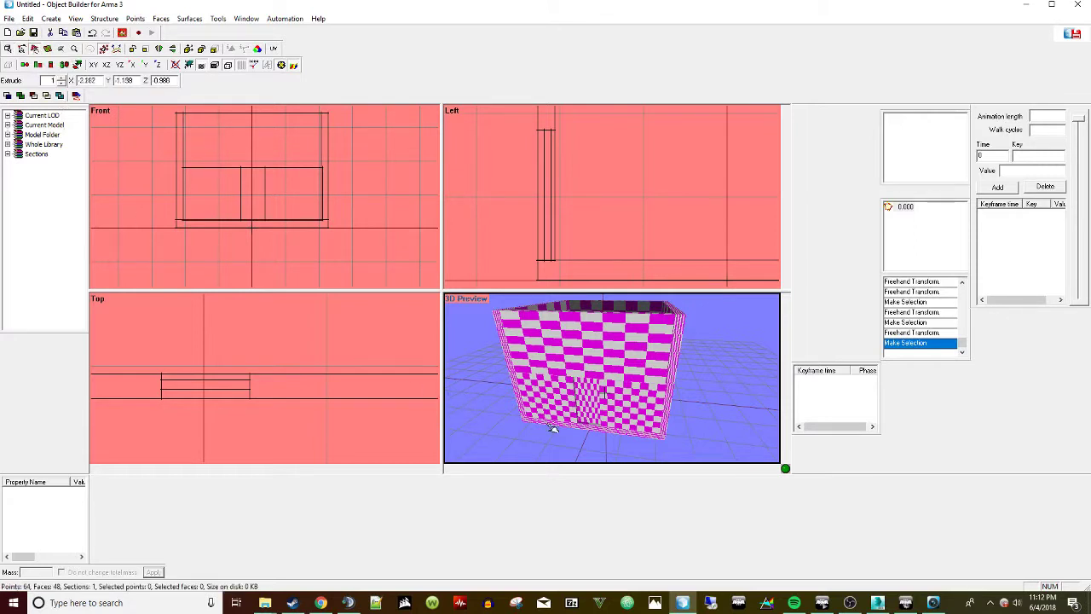
left_click_drag(556, 424, 567, 363)
left_click(621, 394)
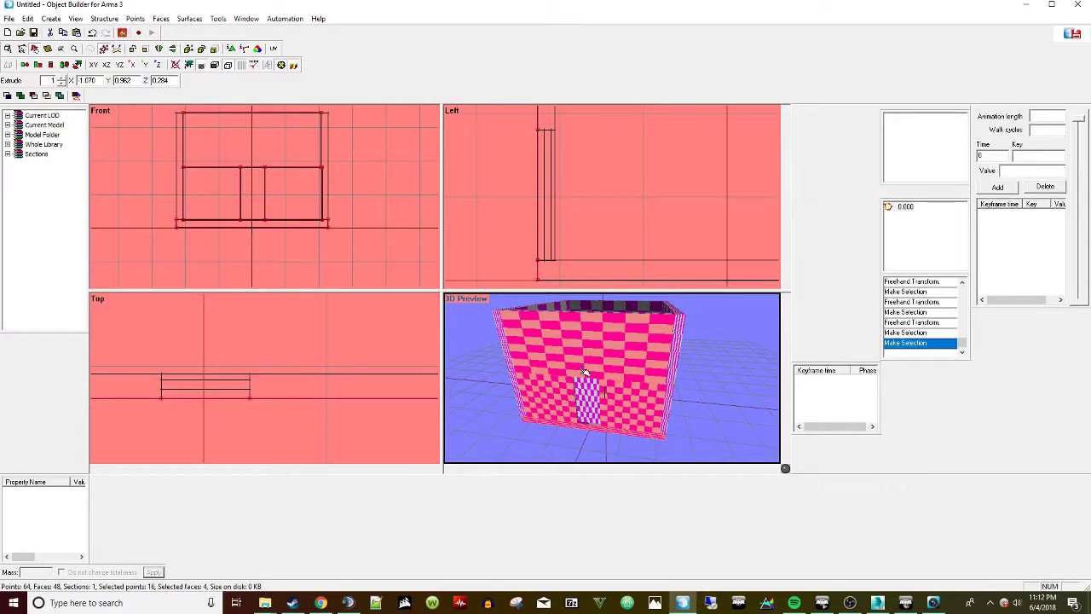
right_click_drag(679, 387, 420, 341)
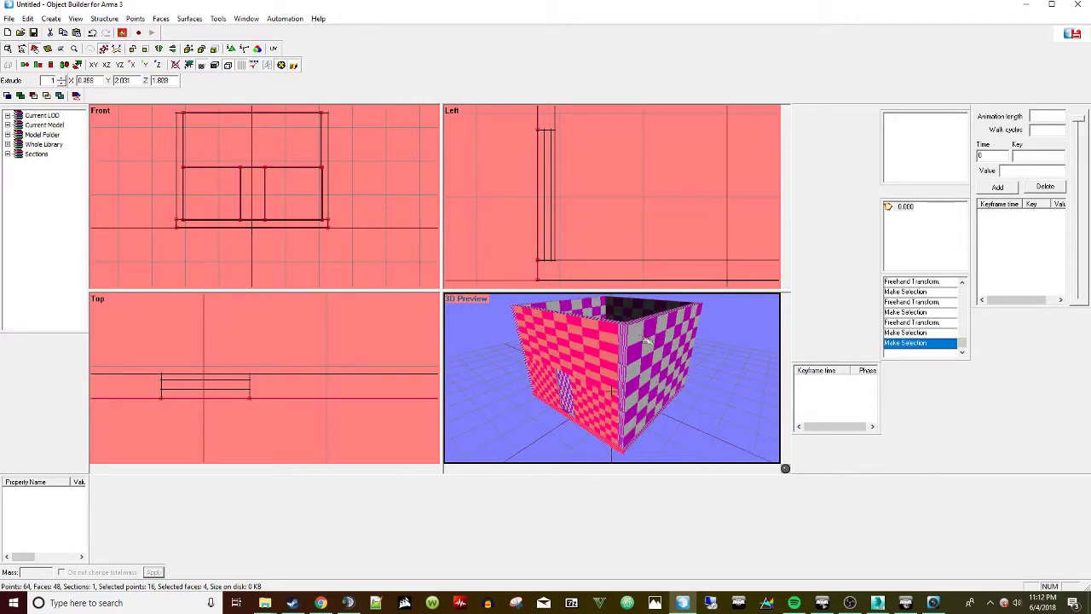
Inspect the house as a wireframe in the 3D preview and restore the textured display.
key("ctrl+t")
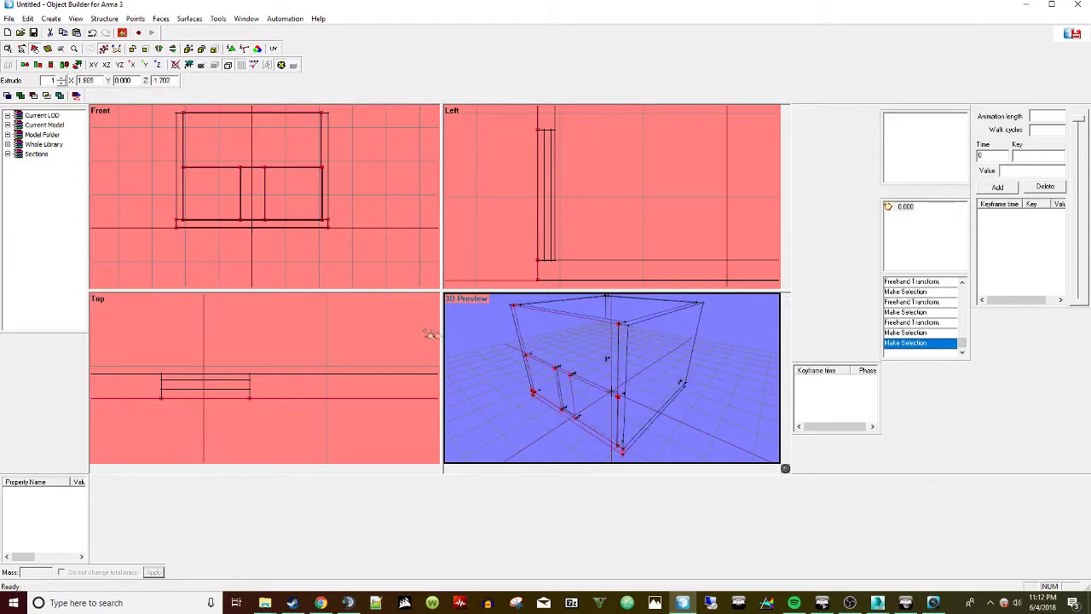
right_click_drag(599, 408, 422, 359)
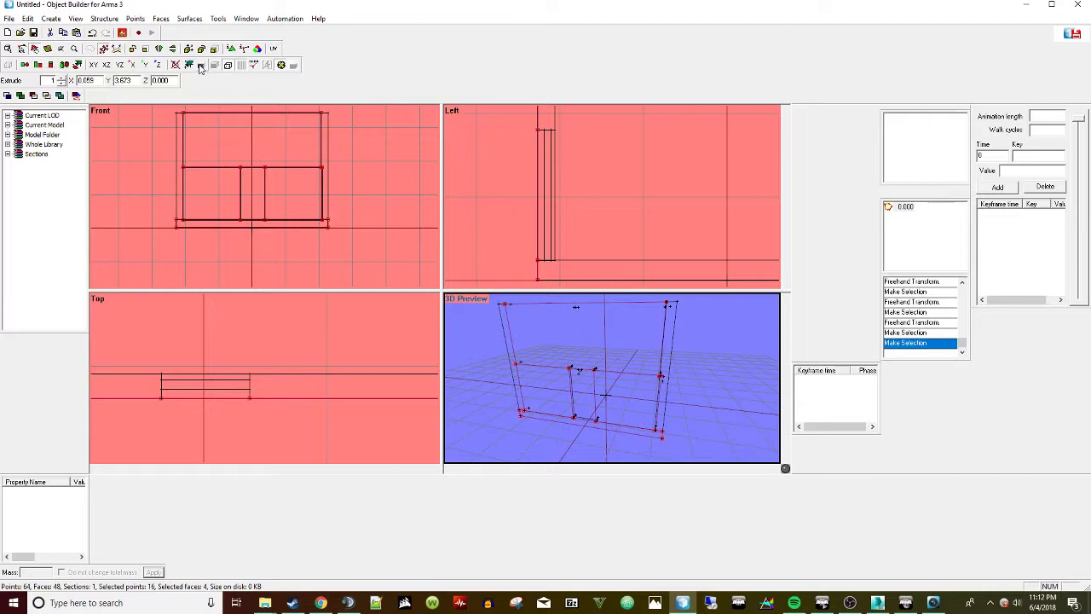
left_click(200, 67)
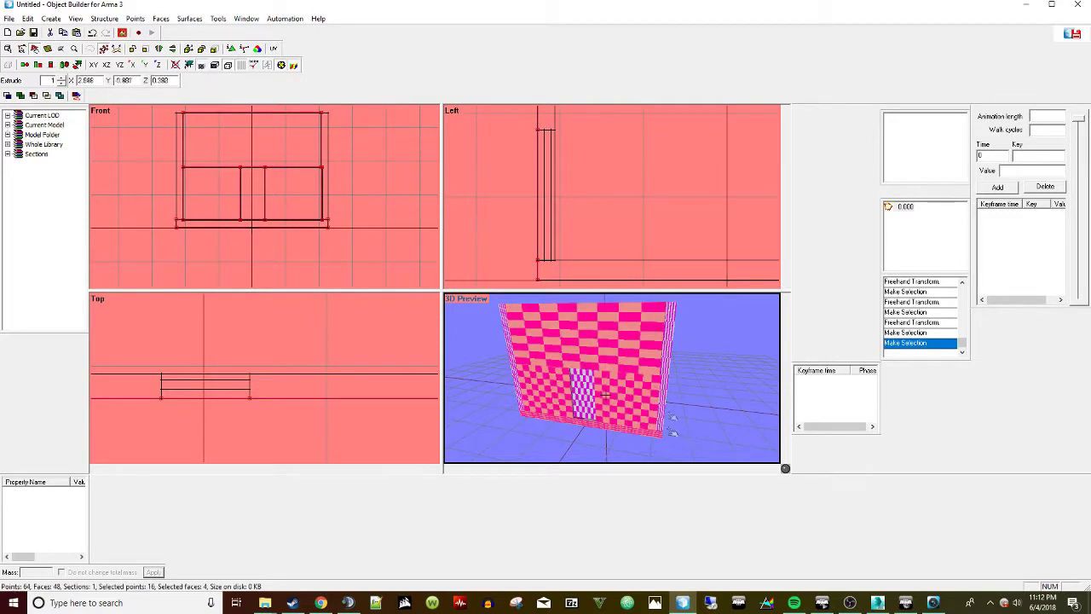
Add the narrow corner strips at both ends of the front wall to the face selection.
left_click(670, 376)
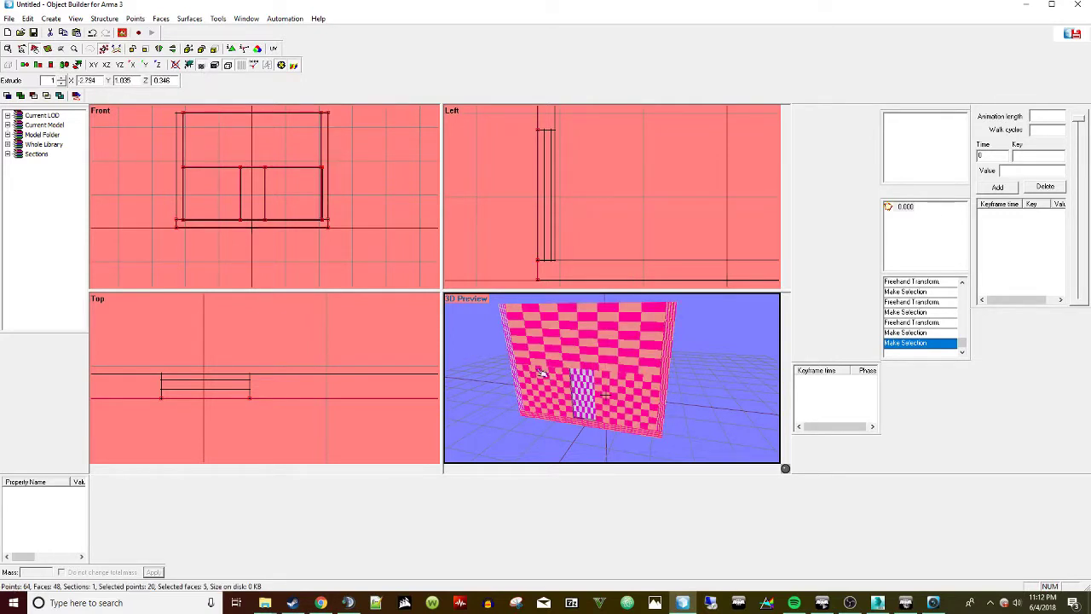
left_click(512, 336)
right_click_drag(682, 396, 555, 379)
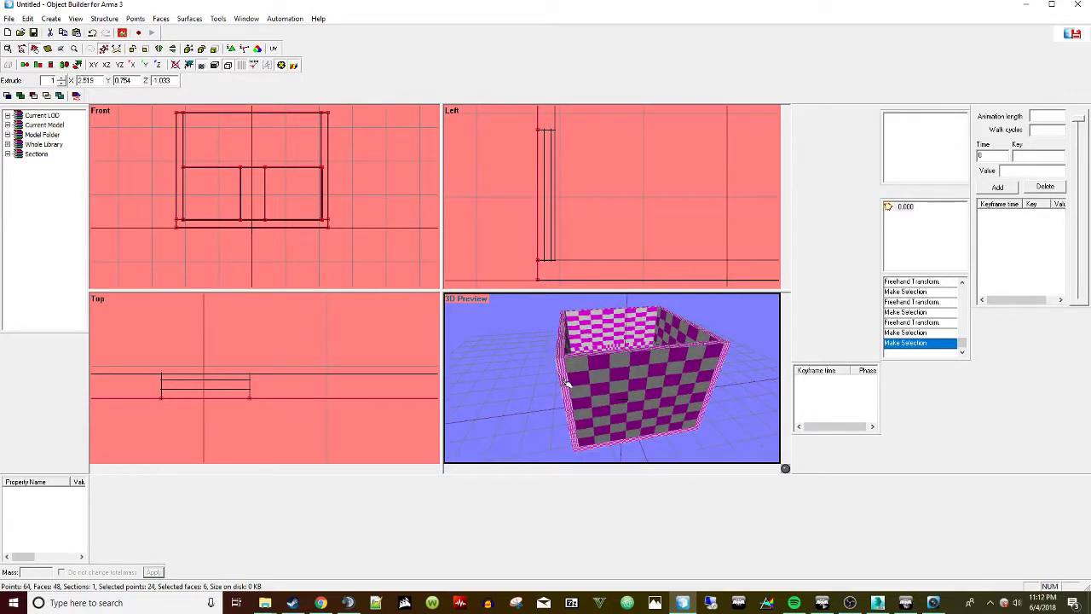
Extend the face selection to the large faces and corner strips of the house's remaining walls.
left_click(630, 443)
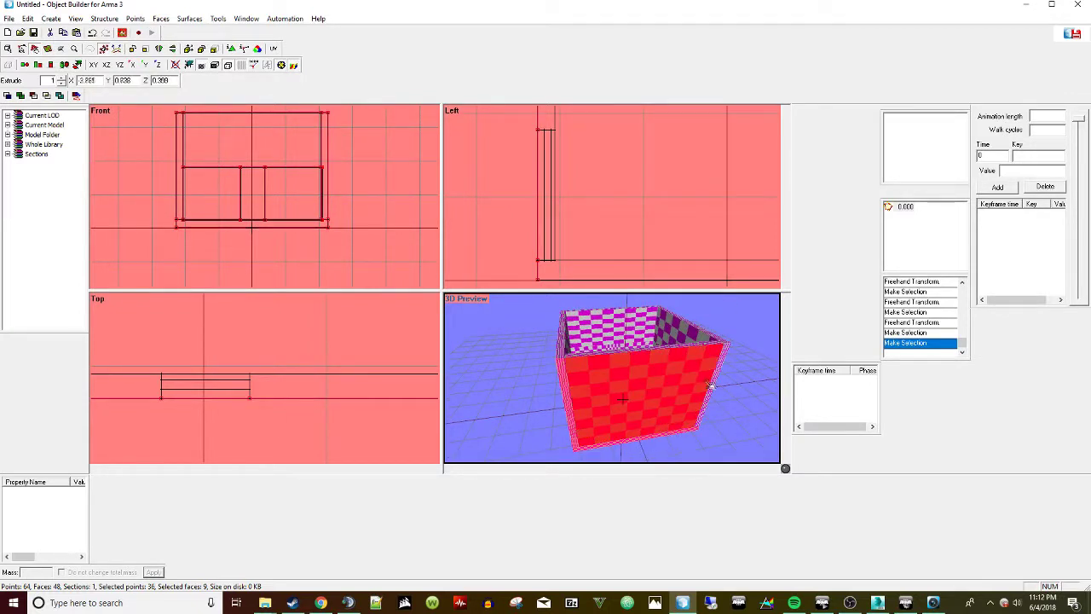
left_click(718, 375)
right_click_drag(698, 389, 589, 414)
left_click(596, 409)
right_click_drag(679, 417, 554, 358)
left_click(588, 351)
left_click(583, 355)
left_click(635, 341)
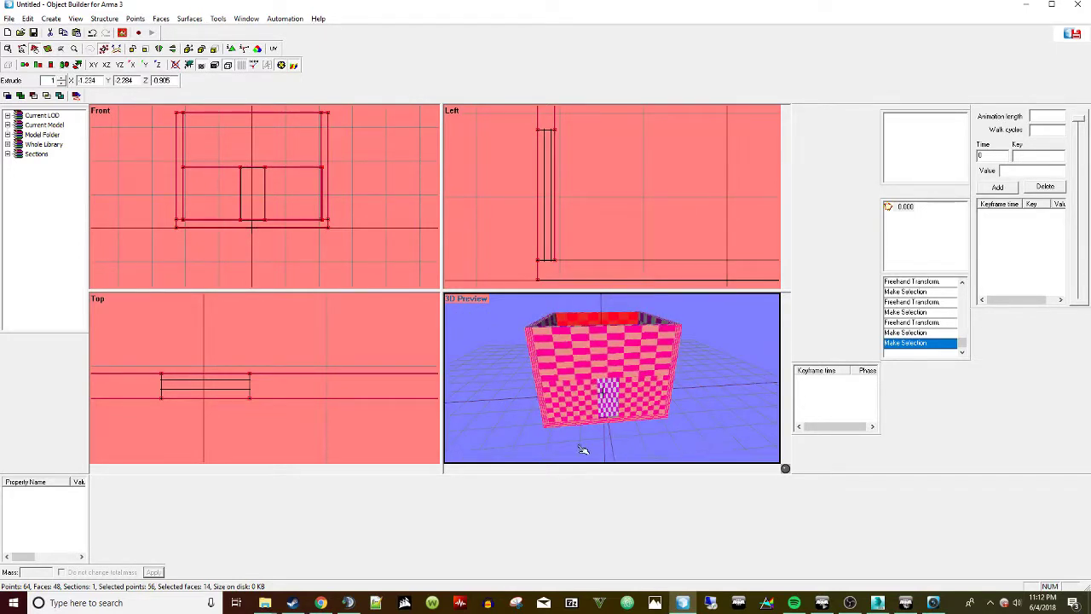
right_click_drag(282, 197, 282, 202)
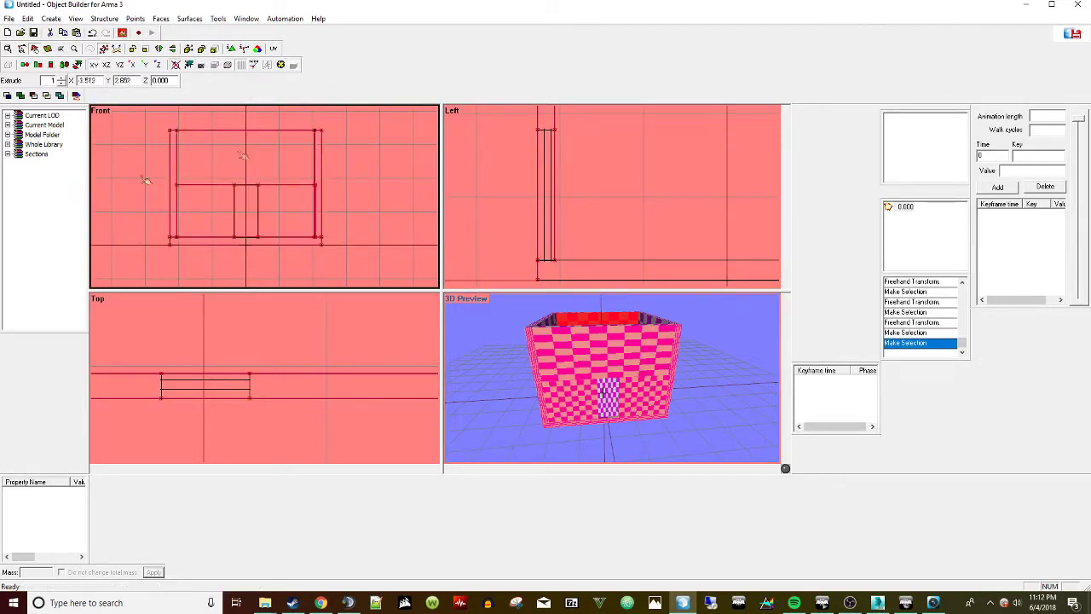
Examine the selected wall faces in the 3D preview and frame the whole house in the left and top views.
mouse_move(588, 362)
right_mouse_down()
mouse_move(585, 341)
mouse_move(600, 351)
right_mouse_up()
scroll(611, 250, "down", 6)
scroll(610, 249, "down", 2)
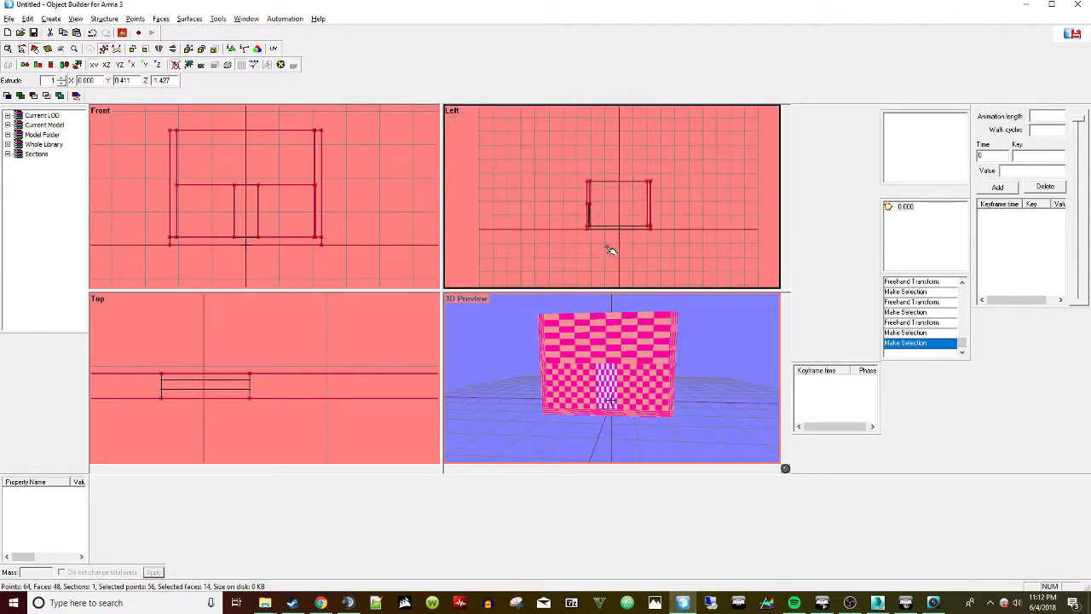
scroll(373, 342, "down", 3)
scroll(373, 346, "up", 1)
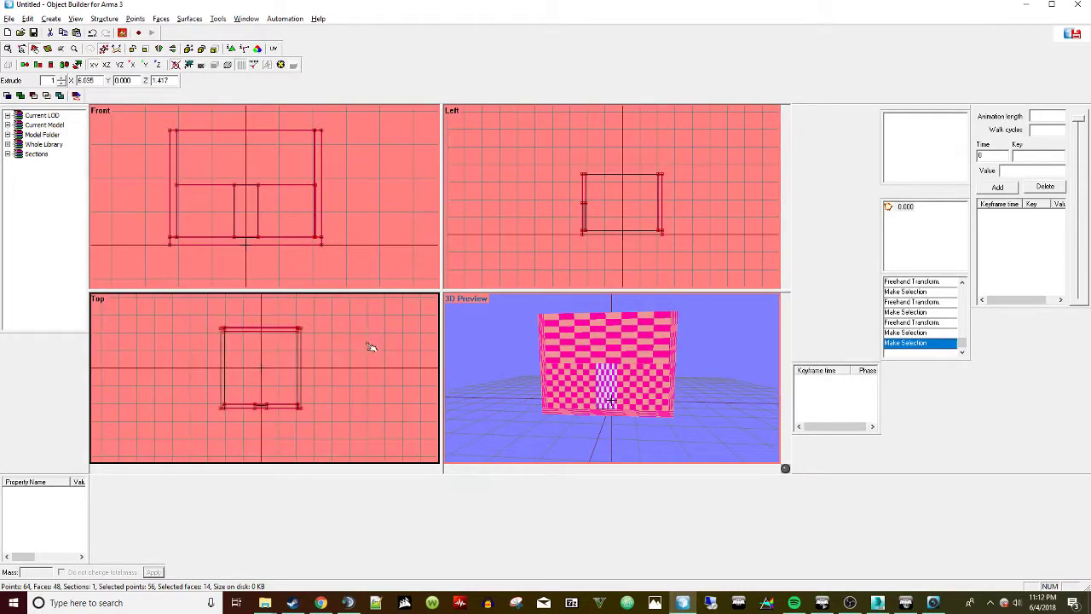
scroll(361, 207, "up", 1)
right_click_drag(547, 375, 721, 414)
scroll(270, 195, "up", 1)
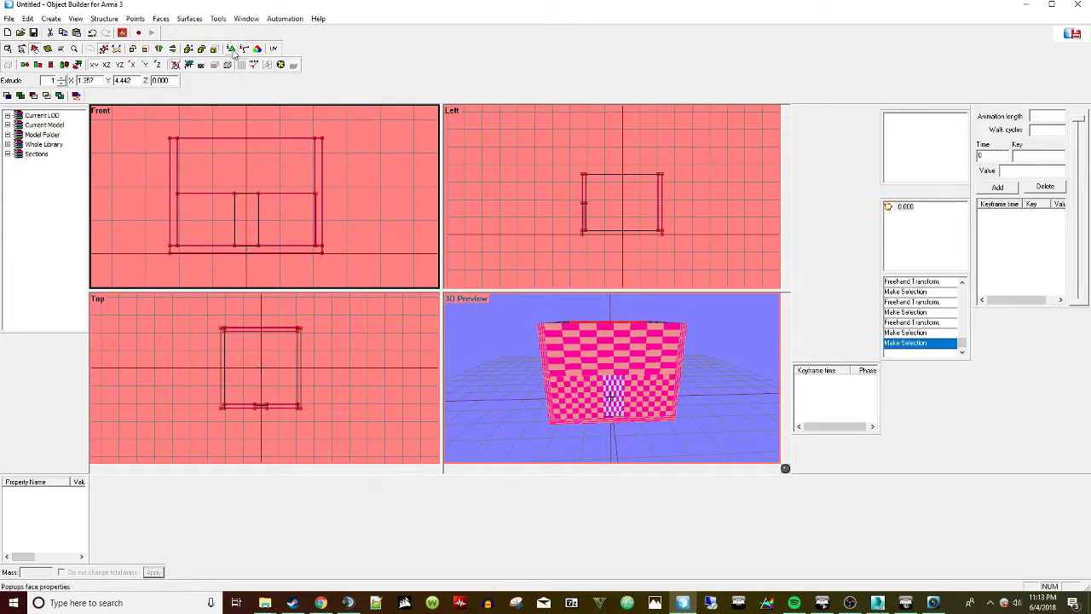
Open the face properties of the selected walls and browse for a texture in the tutoflove\data folder on drive P.
left_click(232, 51)
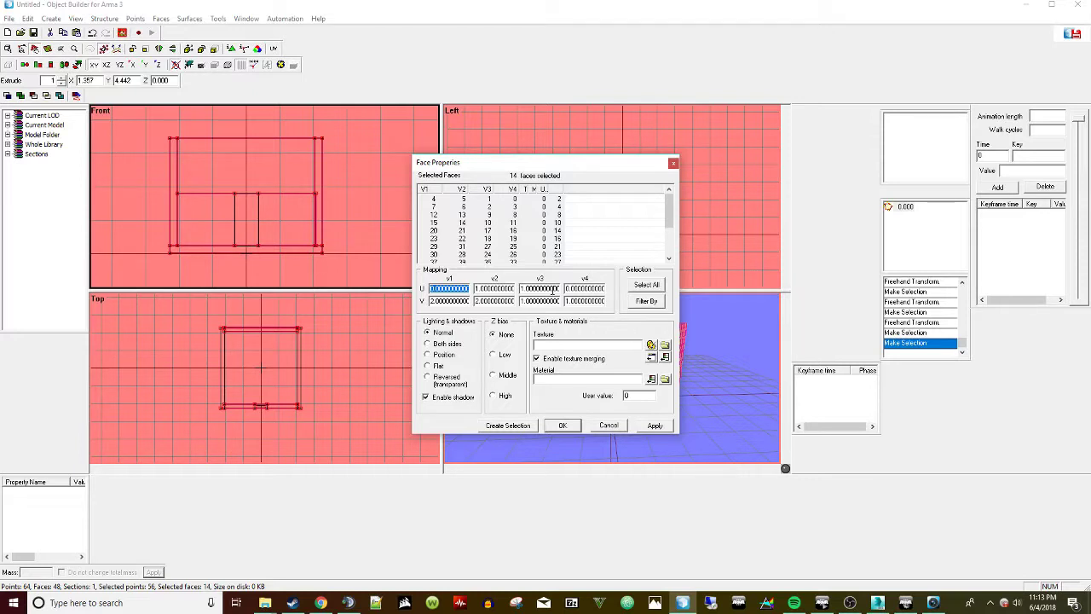
left_click(599, 343)
left_click(667, 345)
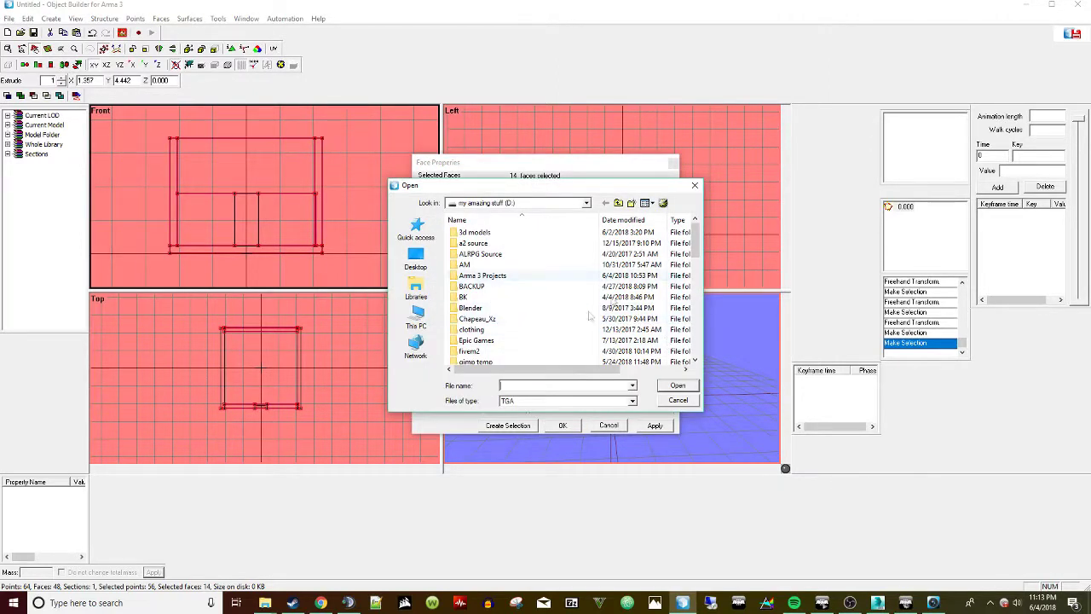
left_click(416, 317)
scroll(490, 364, "down", 1)
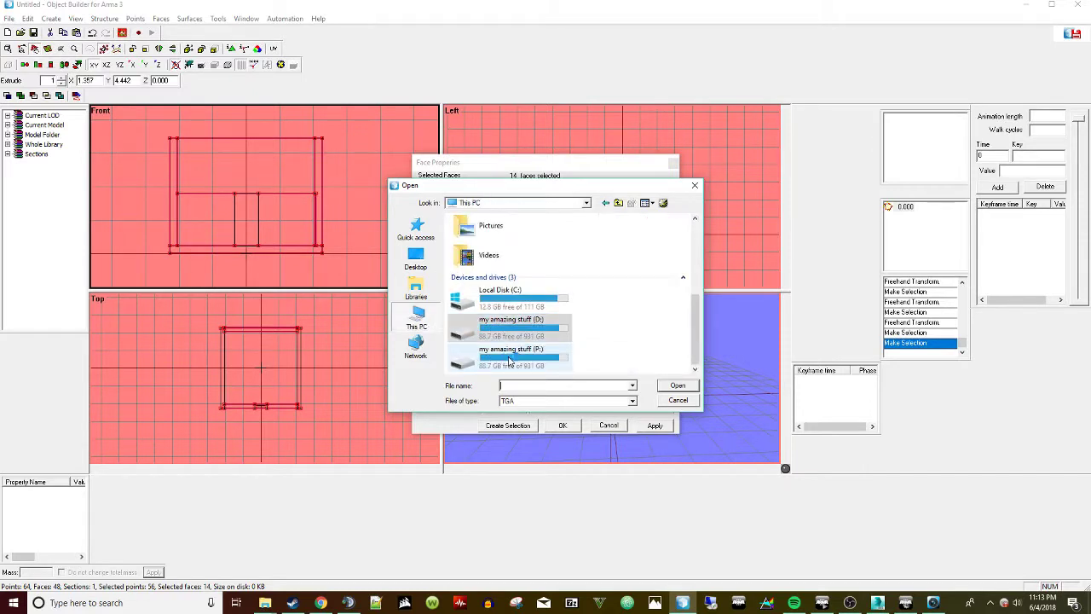
left_click(586, 202)
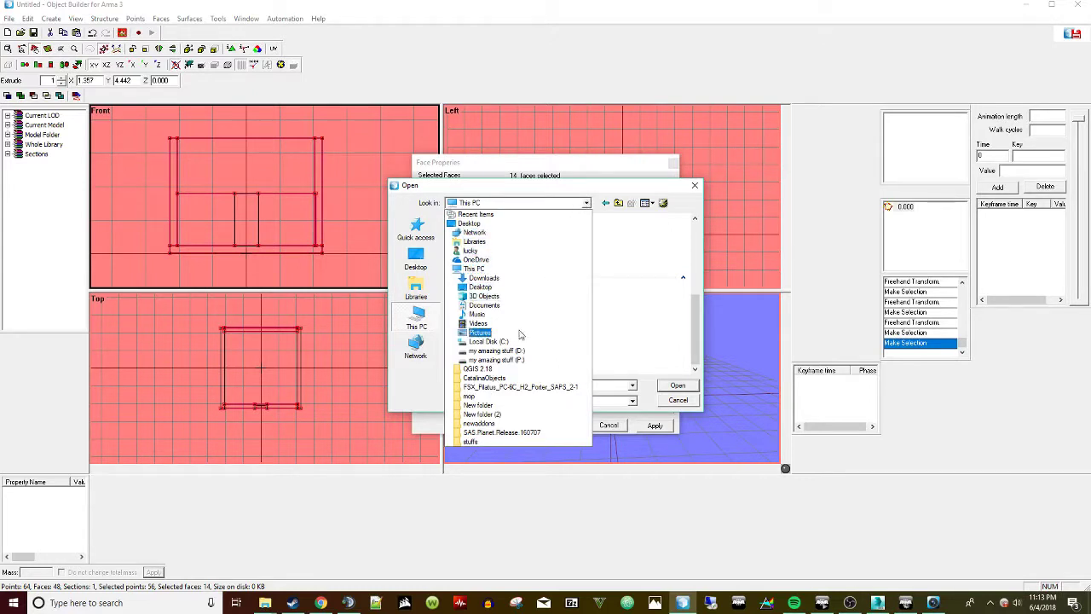
left_click(631, 254)
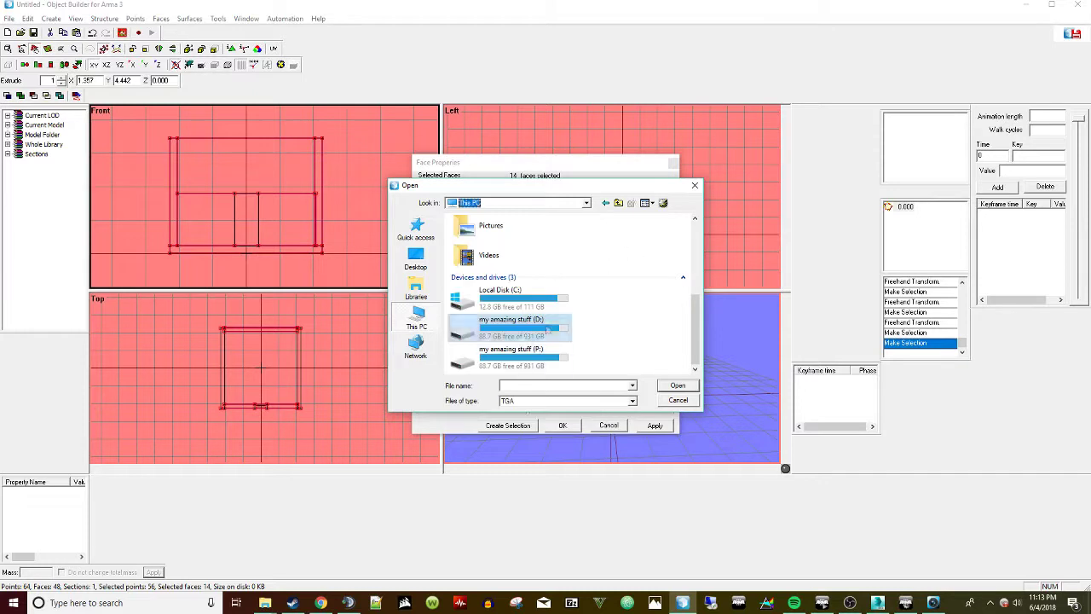
double_click(482, 365)
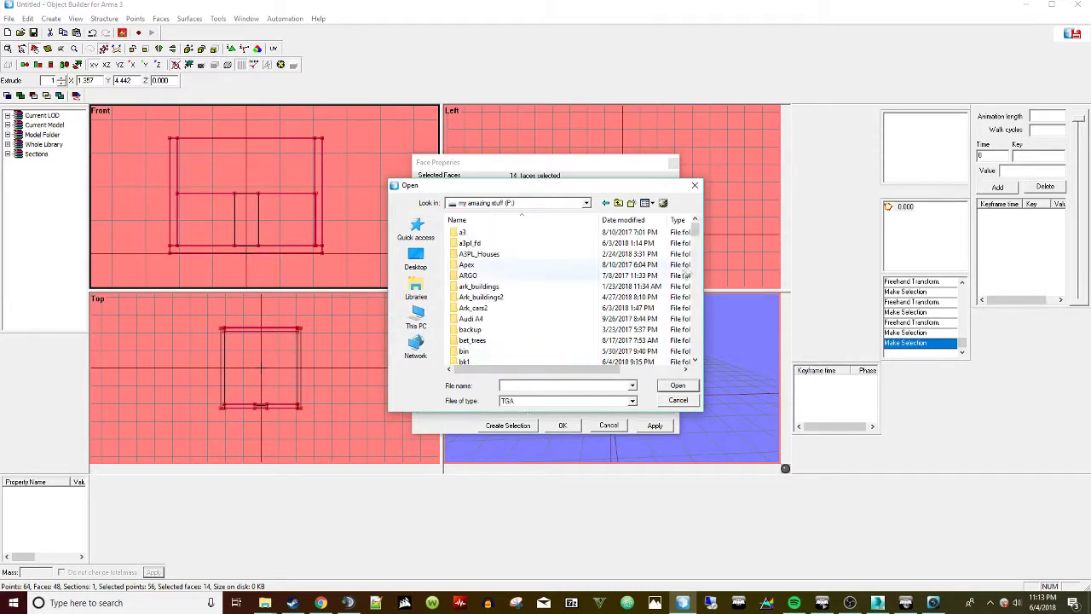
left_click_drag(692, 236, 706, 343)
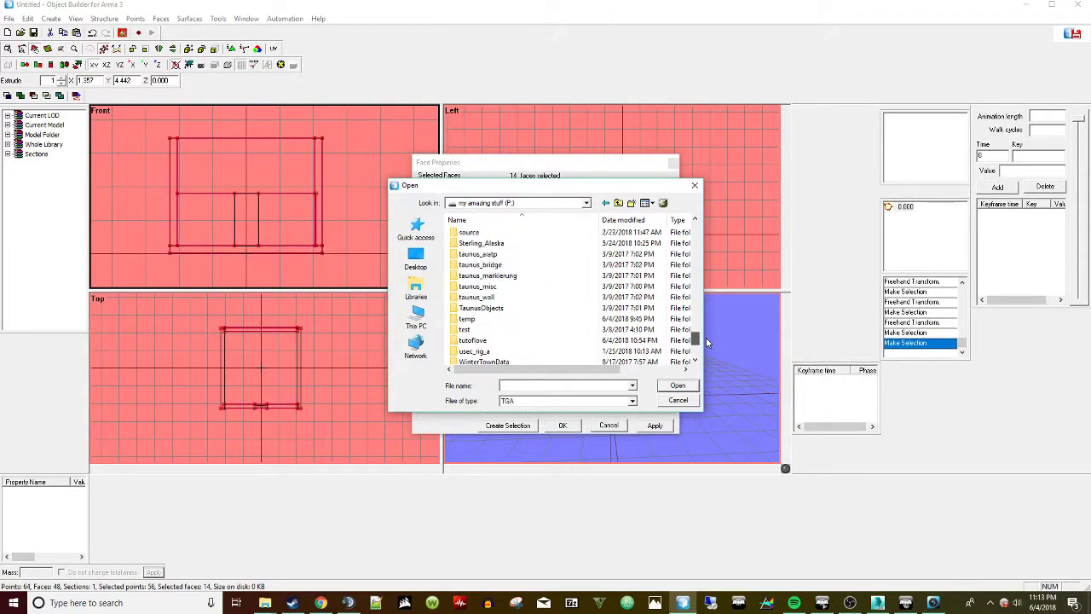
double_click(474, 341)
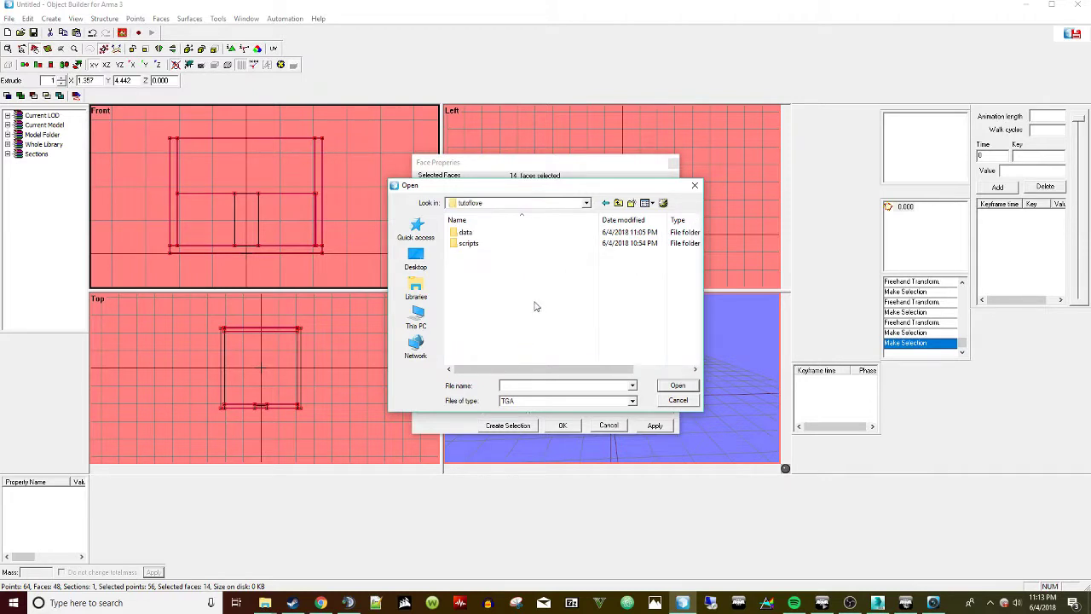
double_click(465, 232)
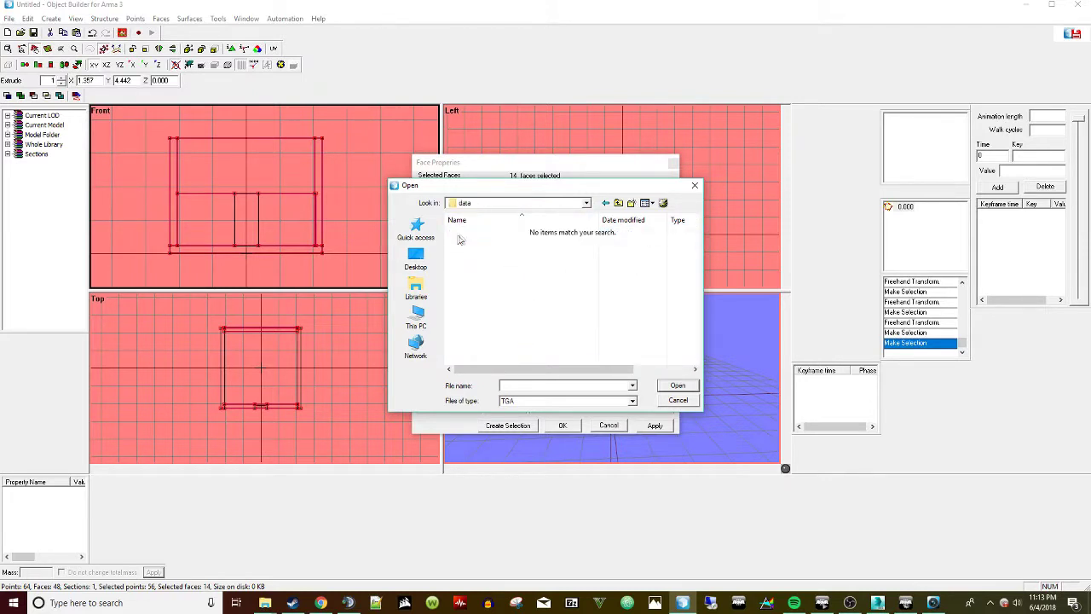
List Pac & Paa files and apply BrickWall_co.paa as the texture of the selected wall faces.
left_click(505, 400)
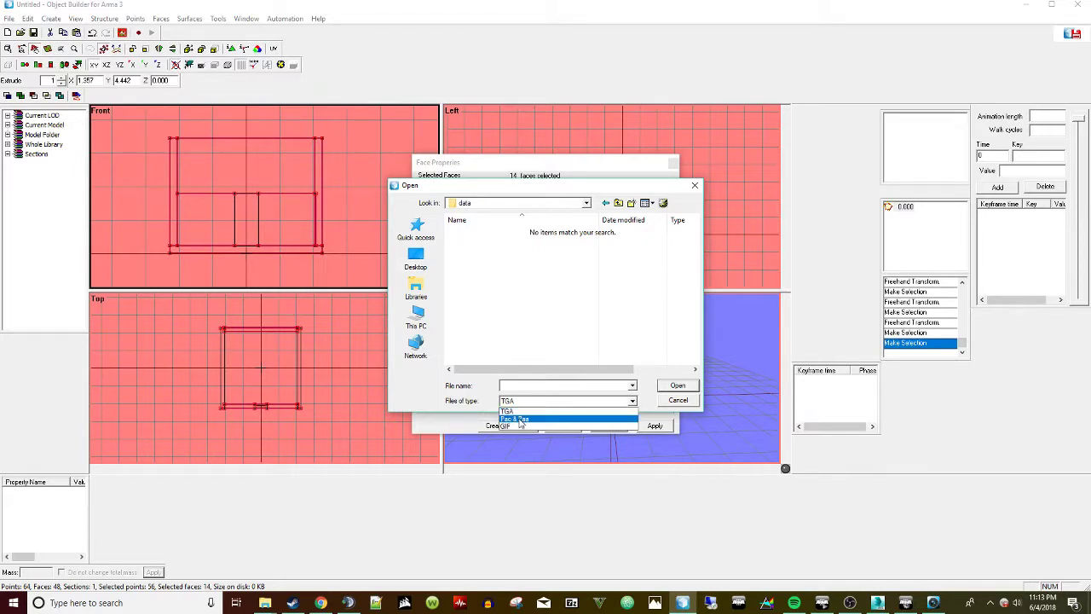
left_click(520, 420)
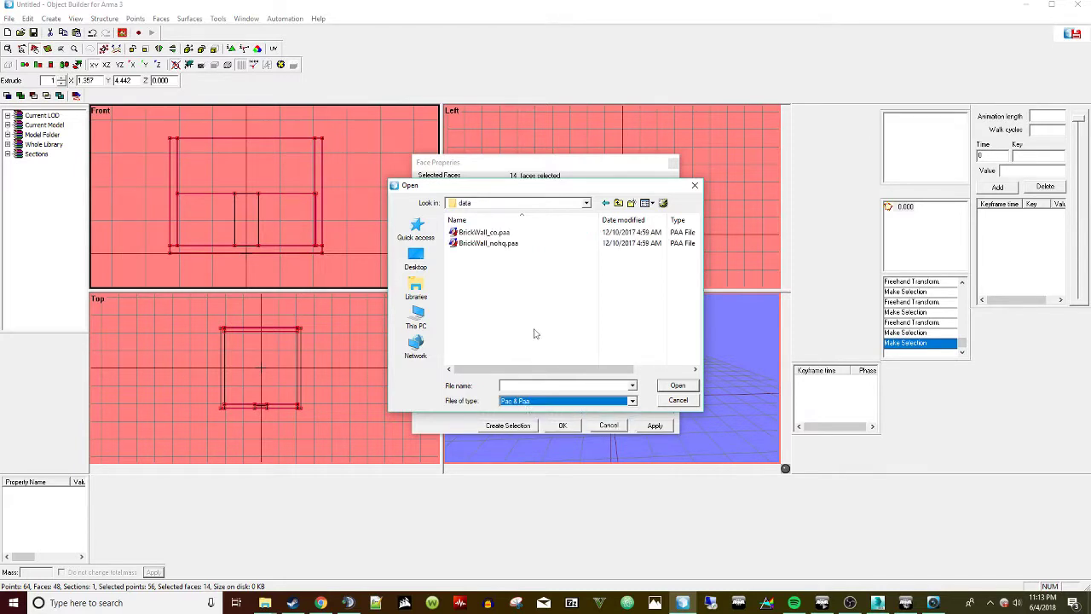
left_click(502, 236)
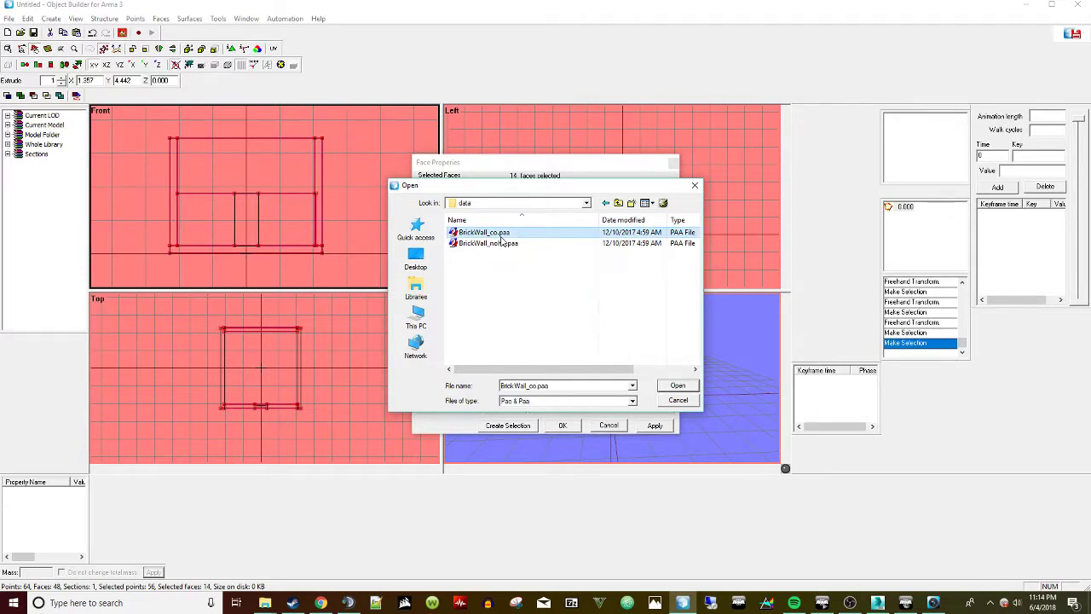
double_click(502, 237)
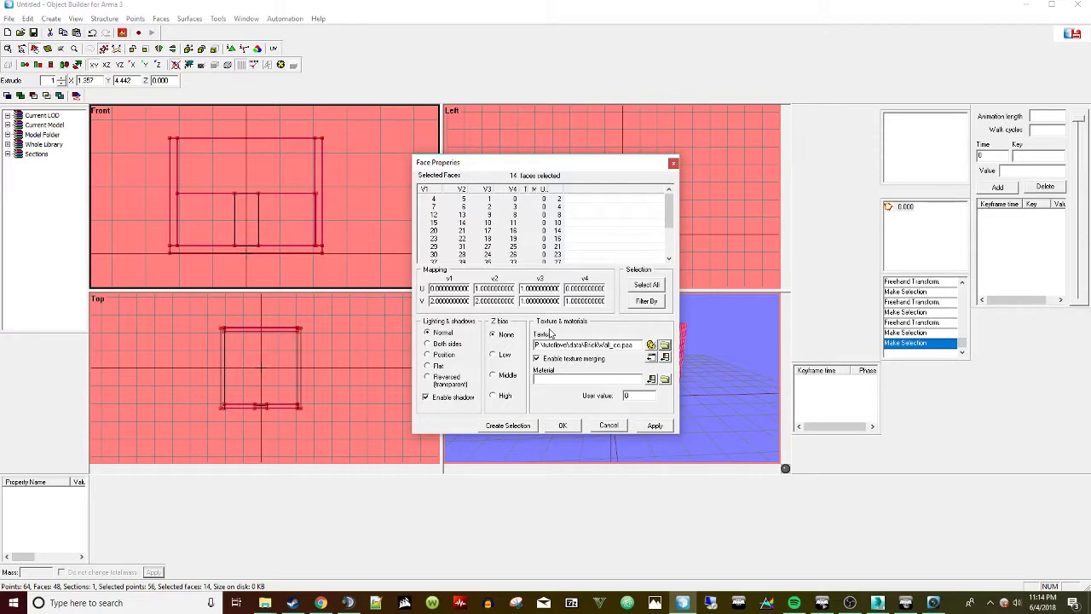
left_click(653, 425)
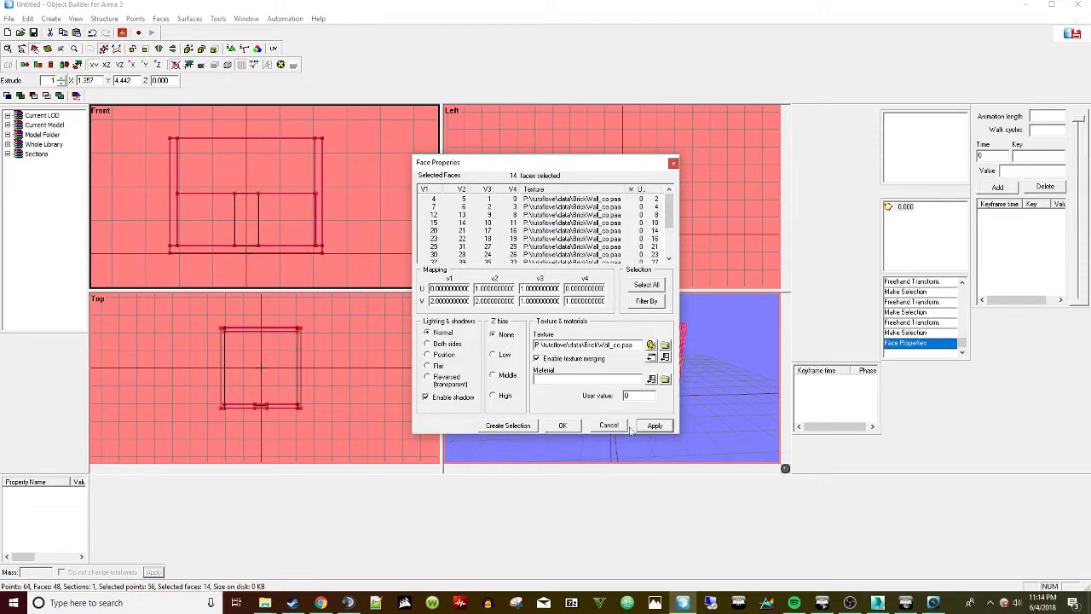
left_click(563, 425)
Open the UV Editor for the selected wall faces and maximize its window.
mouse_move(643, 358)
right_mouse_down()
mouse_move(661, 363)
mouse_move(636, 351)
right_mouse_up()
right_click_drag(307, 189, 308, 191)
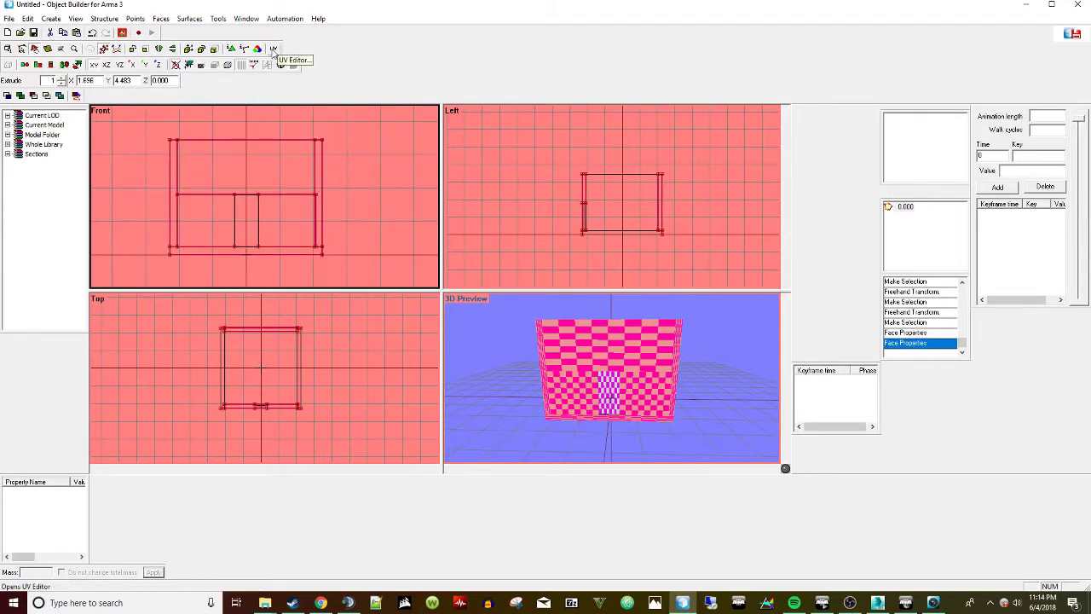
left_click(273, 50)
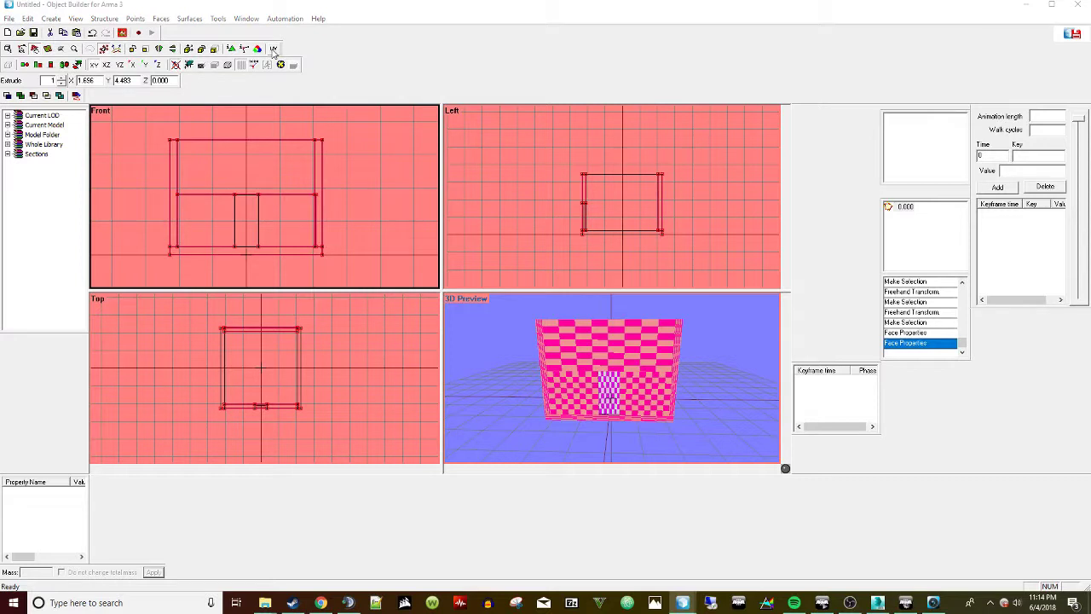
right_click(684, 602)
left_click(607, 559)
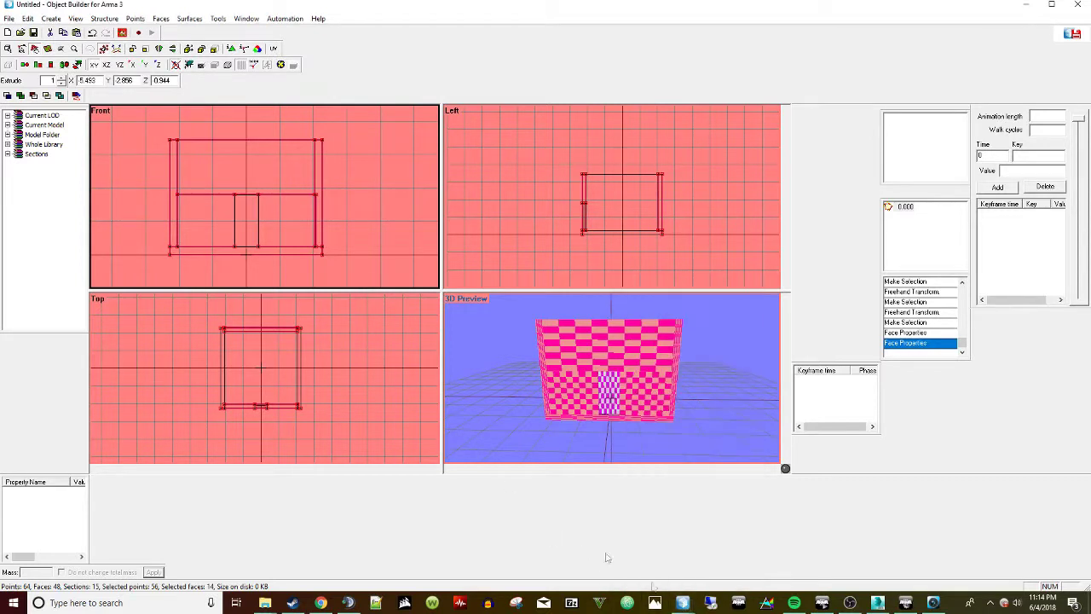
mouse_move(684, 603)
right_click(731, 569)
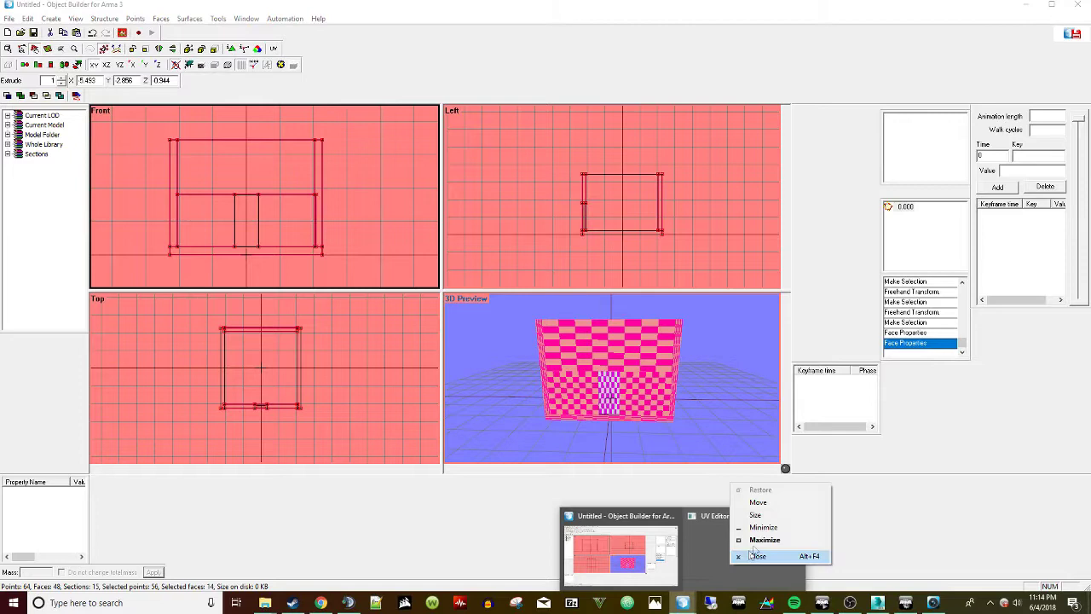
left_click(740, 540)
Show BrickWall_co.paa as the background texture of the UV Editor.
scroll(413, 283, "down", 6)
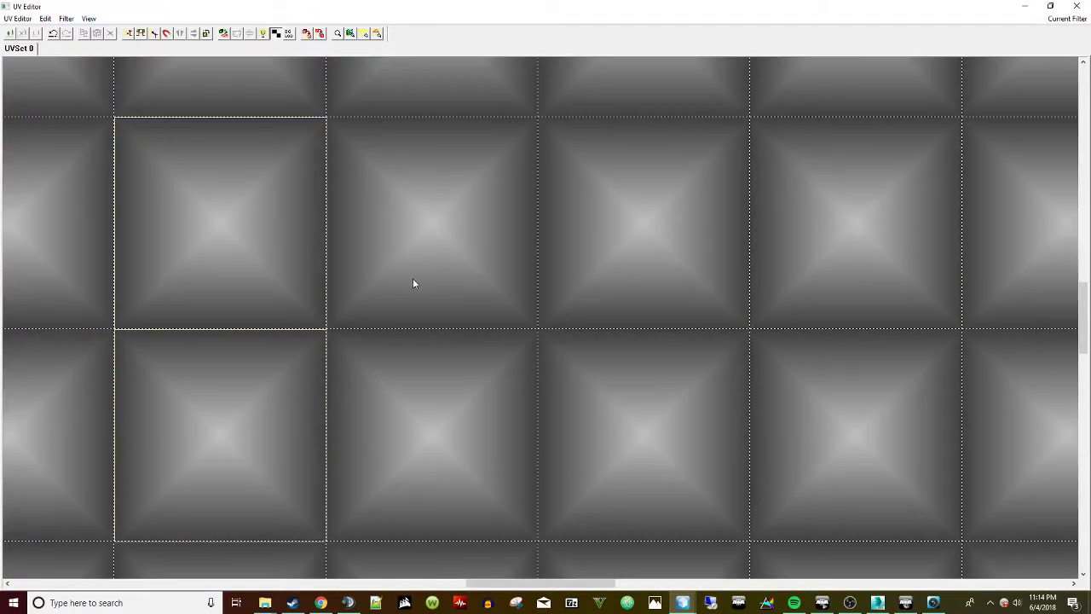
scroll(386, 247, "up", 1)
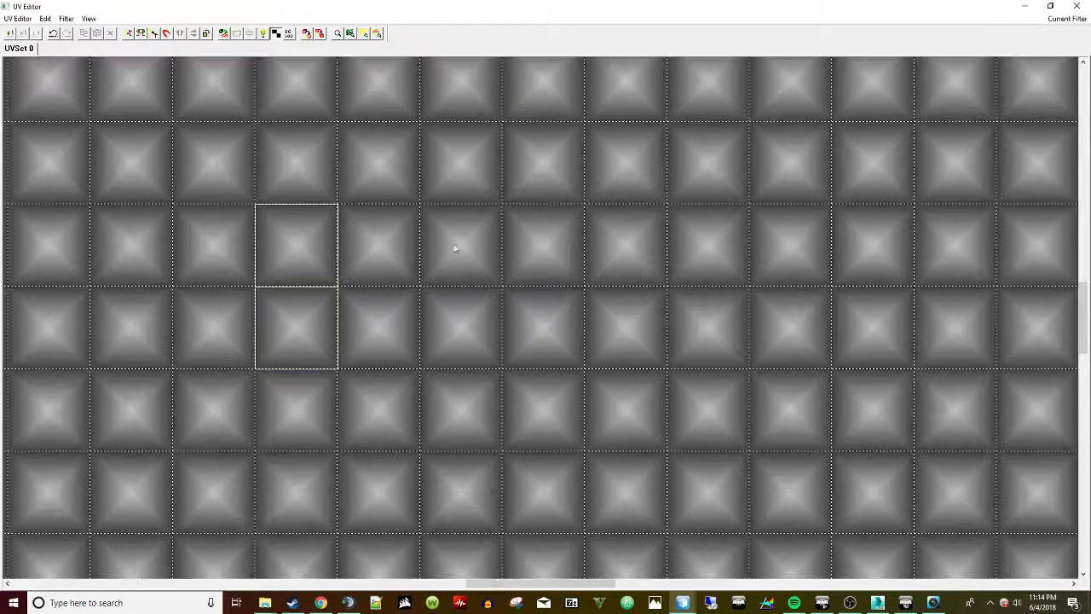
scroll(395, 224, "down", 2)
left_click(90, 20)
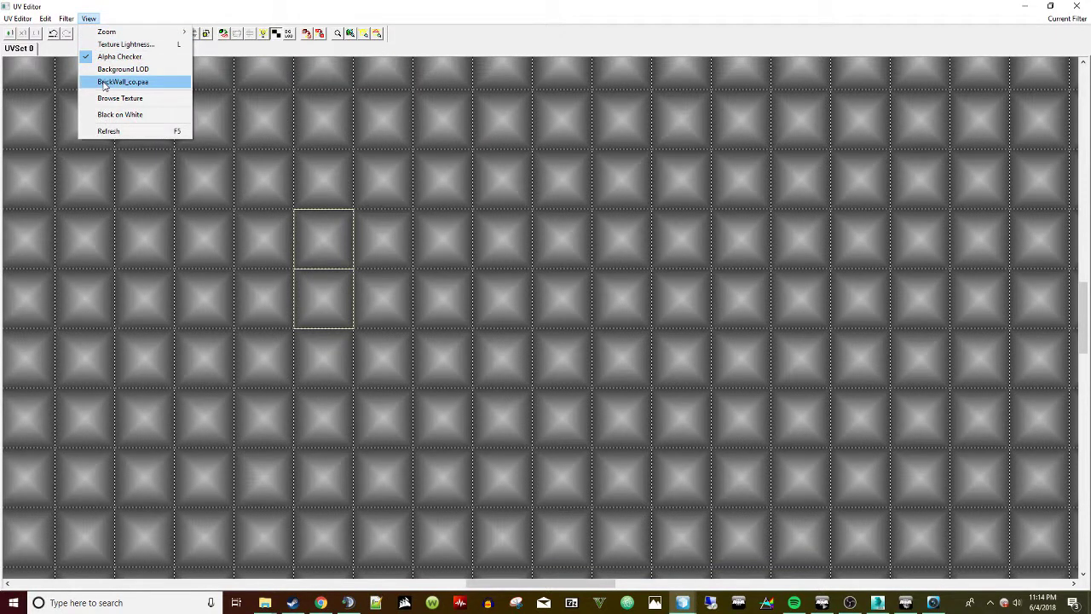
left_click(104, 85)
scroll(506, 295, "down", 2)
scroll(594, 372, "down", 2)
scroll(431, 298, "up", 3)
scroll(452, 445, "up", 2)
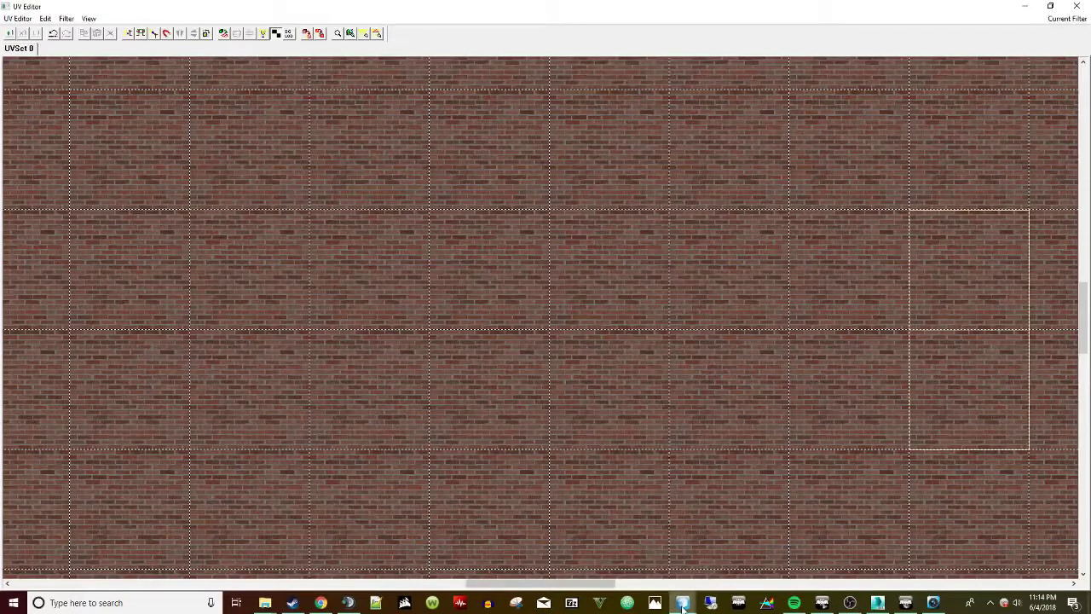
Return to the model window and inspect the house from the front and from above in the 3D preview.
mouse_move(683, 602)
left_click(640, 561)
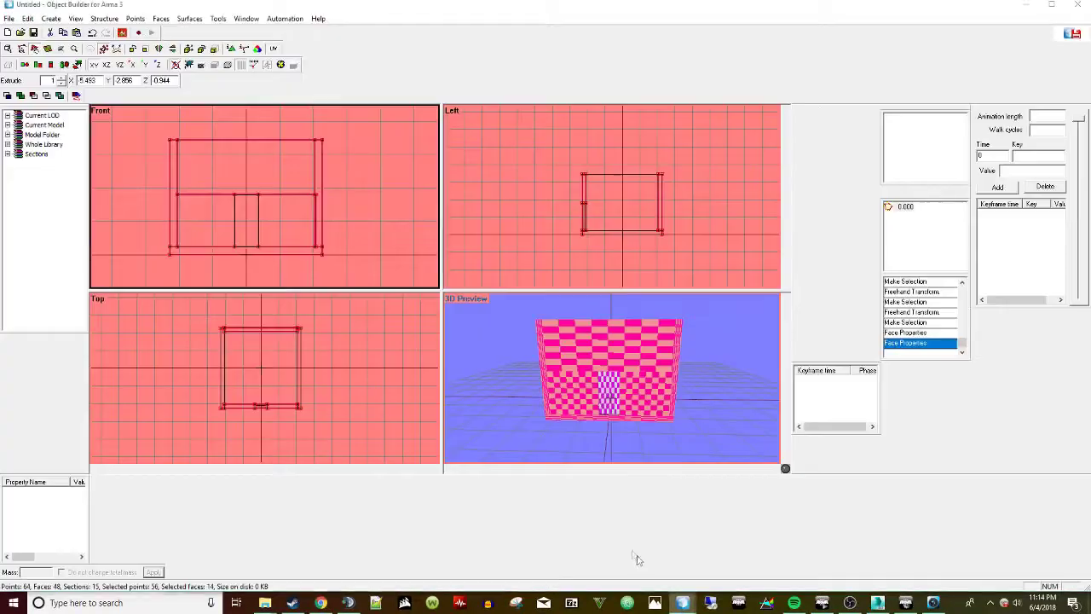
left_click(628, 421)
left_click(305, 231)
mouse_move(664, 386)
right_mouse_down()
mouse_move(696, 370)
mouse_move(673, 373)
right_mouse_up()
left_click(203, 134)
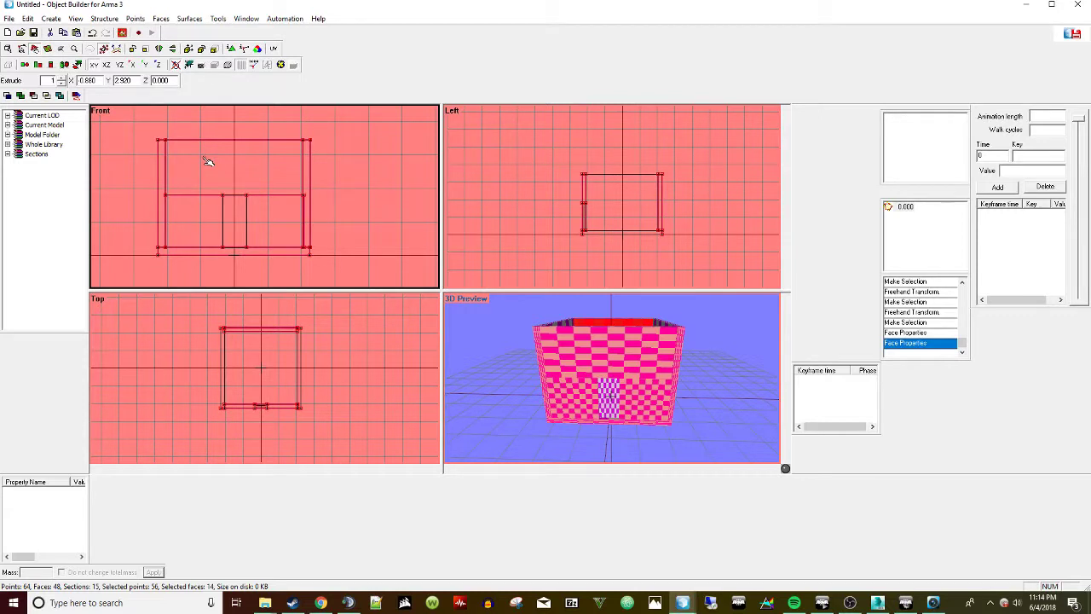
right_click_drag(588, 375, 578, 476)
left_click(635, 231)
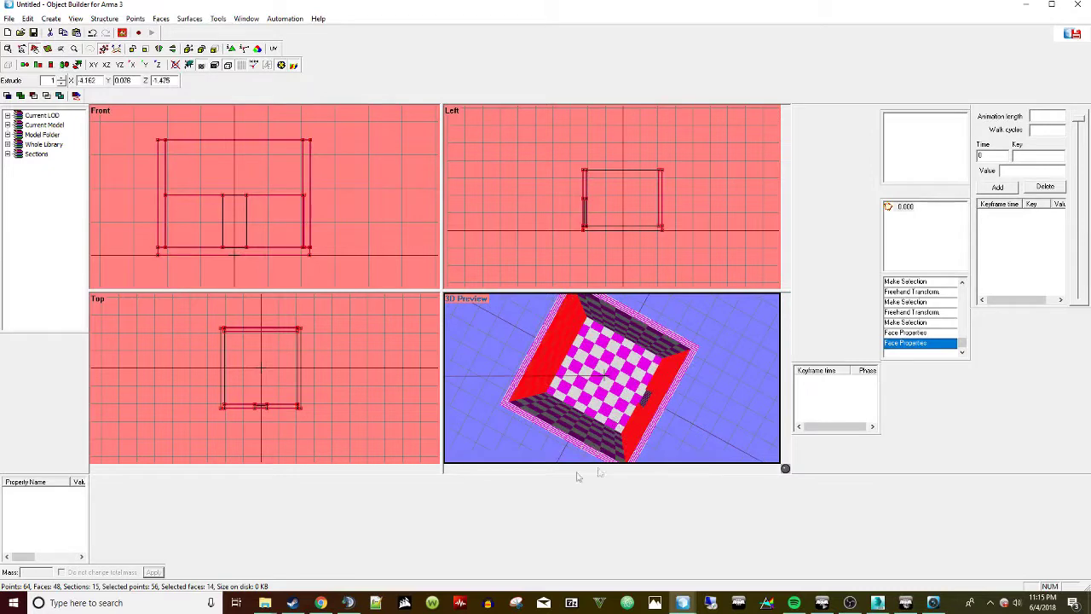
left_click(304, 338)
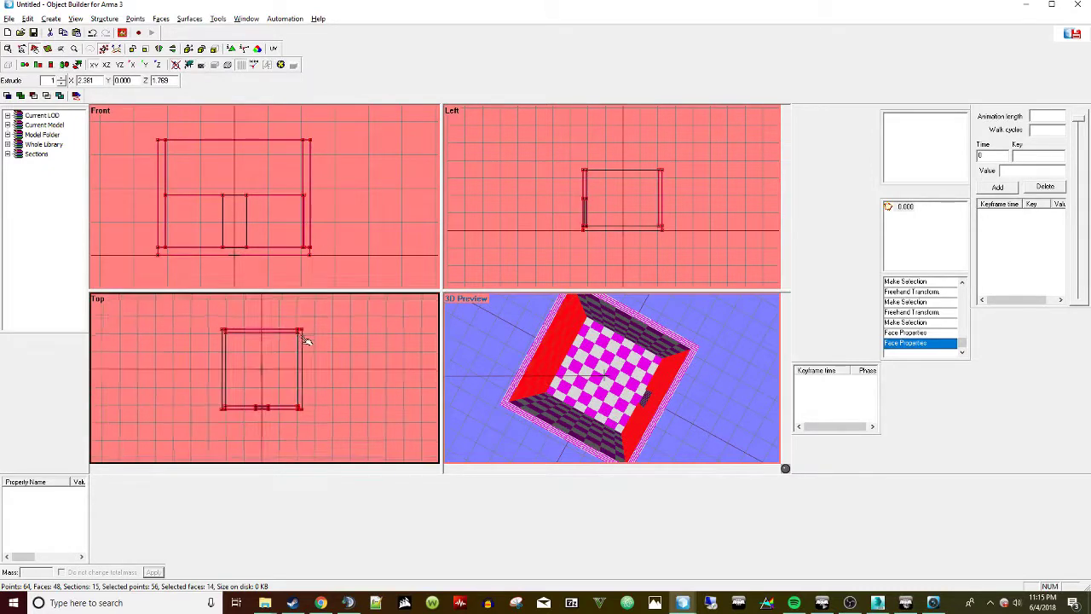
Project the selected wall faces from the front view into the UV Editor's UV set.
left_click(277, 176)
left_click(276, 48)
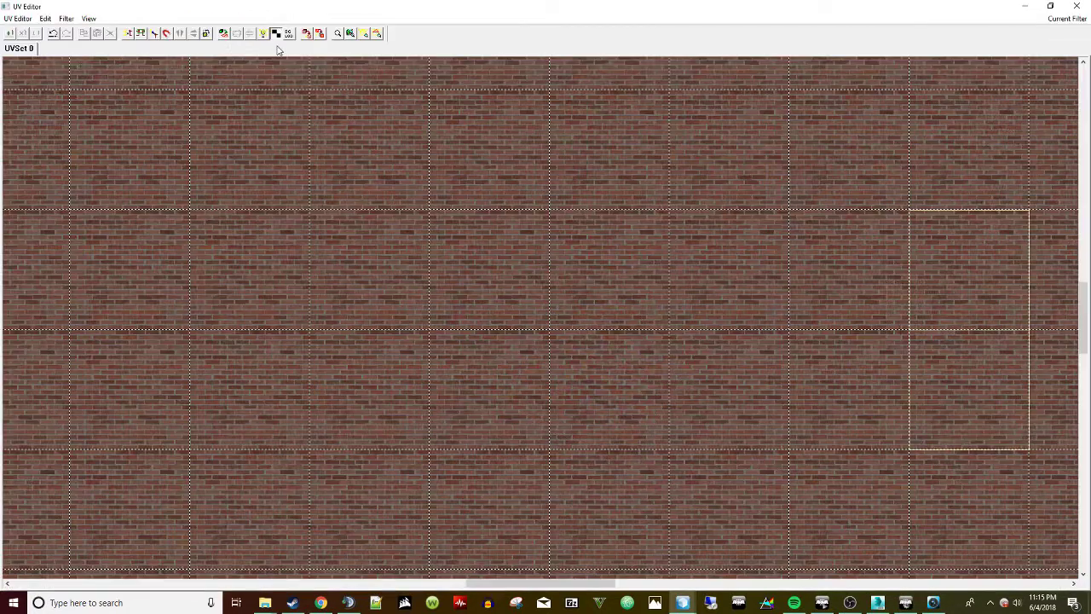
scroll(687, 346, "down", 2)
scroll(483, 287, "up", 2)
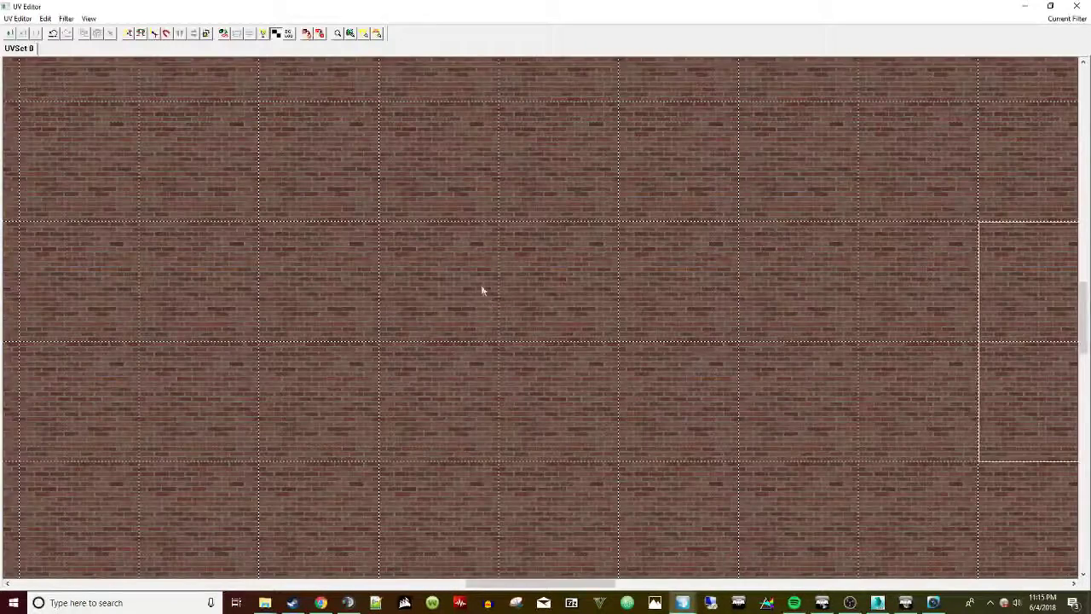
left_click(224, 35)
scroll(232, 192, "down", 2)
scroll(232, 192, "down", 2)
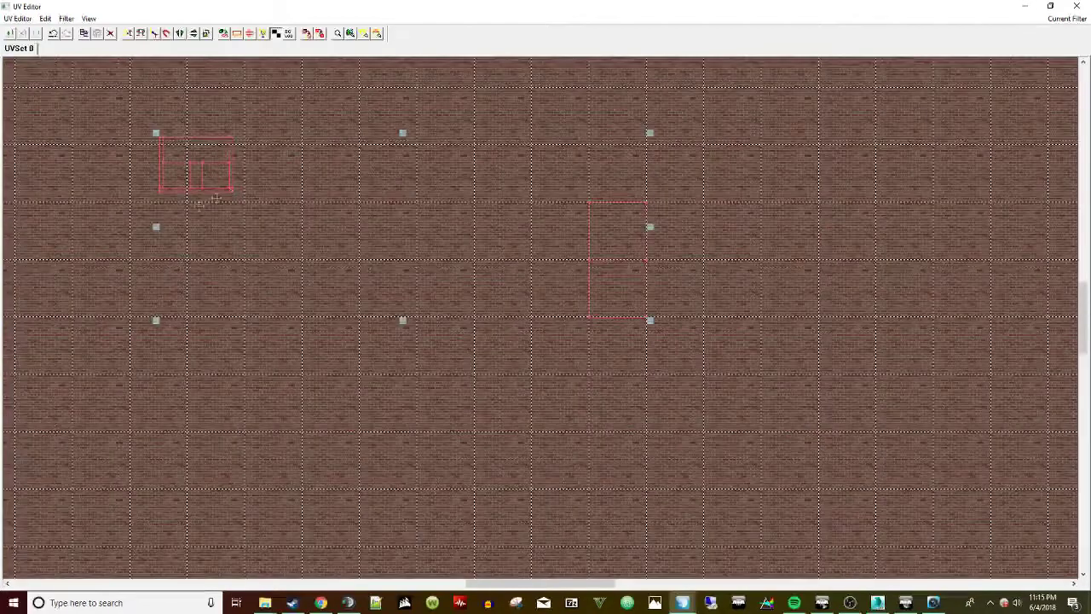
Align the projected wall UVs to the tile grid and enlarge them to about four tiles wide and three tiles high.
left_click(96, 168)
left_click_drag(121, 103, 356, 222)
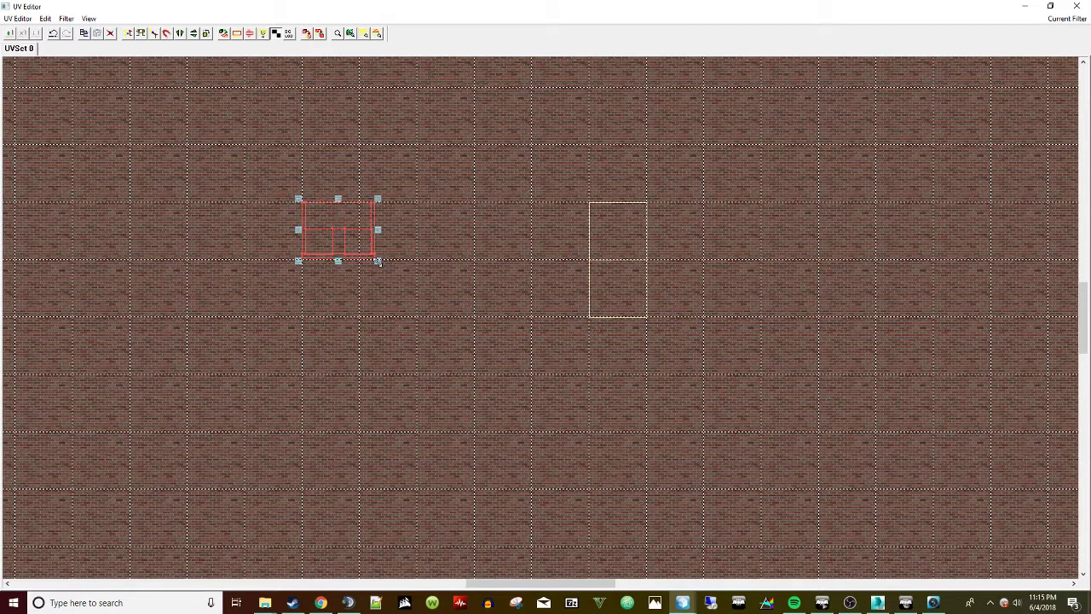
left_click_drag(377, 262, 528, 466)
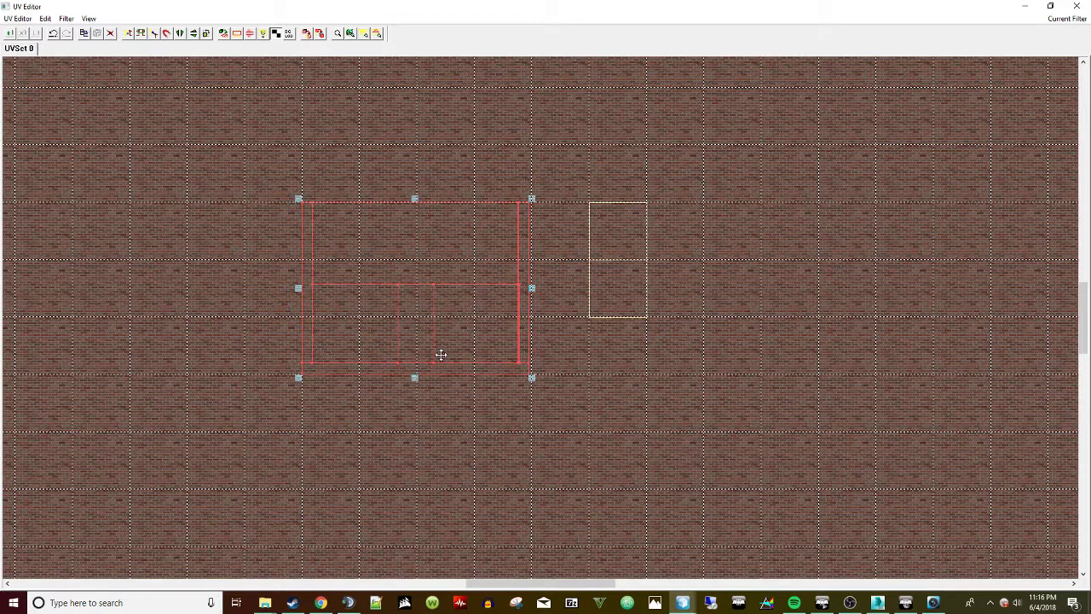
Minimize the UV Editor and check the new texture mapping on the house's front wall in the 3D preview.
left_click(1024, 6)
left_click_drag(735, 390, 623, 382)
key("alt")
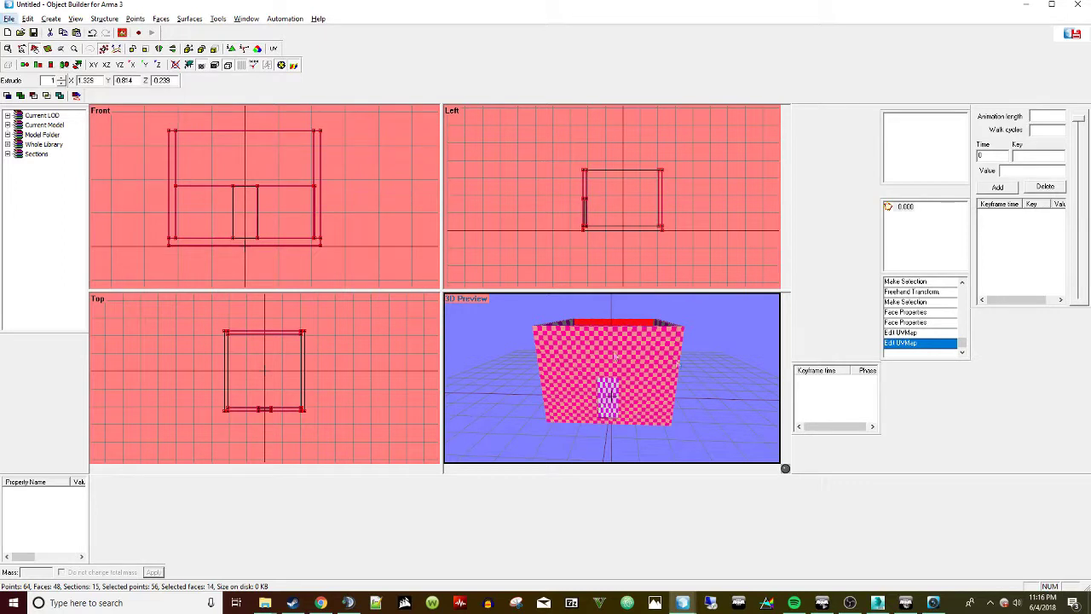
Launch the model viewer and inspect the brick texture on the front wall from outside and inside the house.
left_click(219, 49)
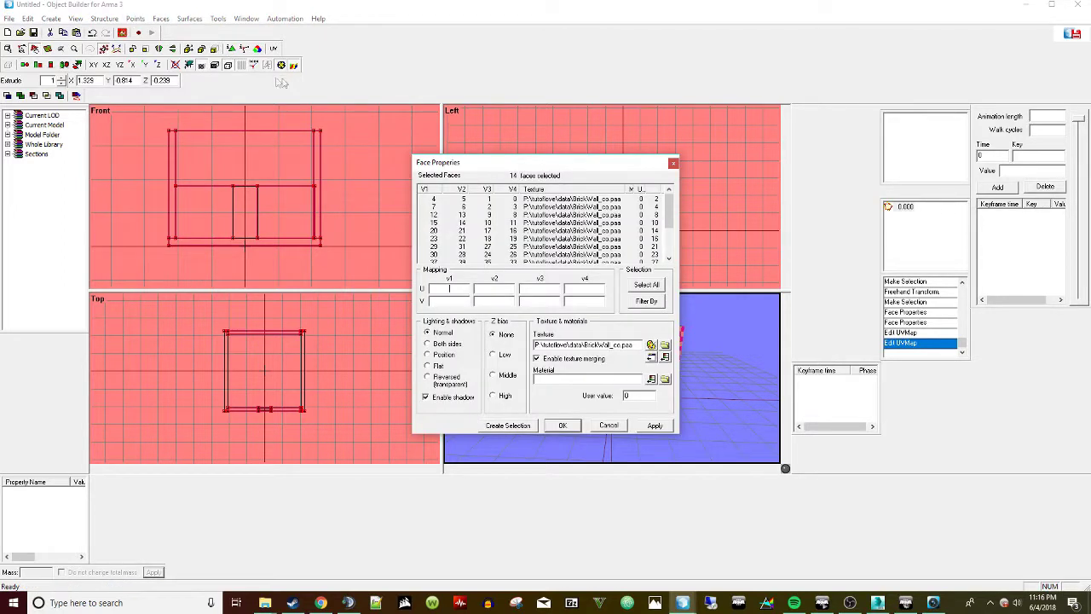
left_click(622, 427)
left_click(121, 33)
left_click(149, 39)
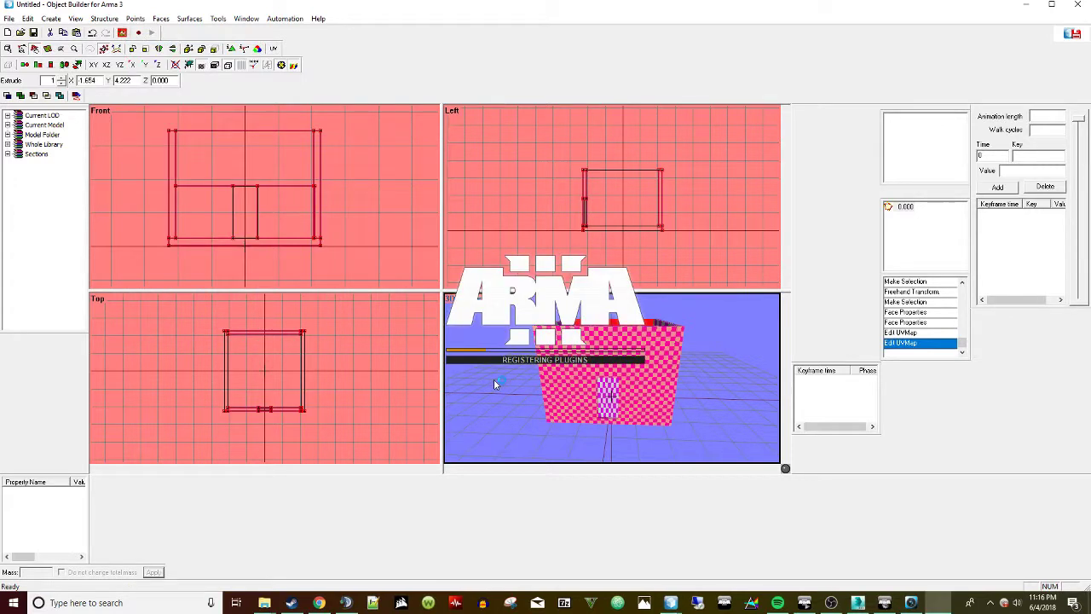
key("w")
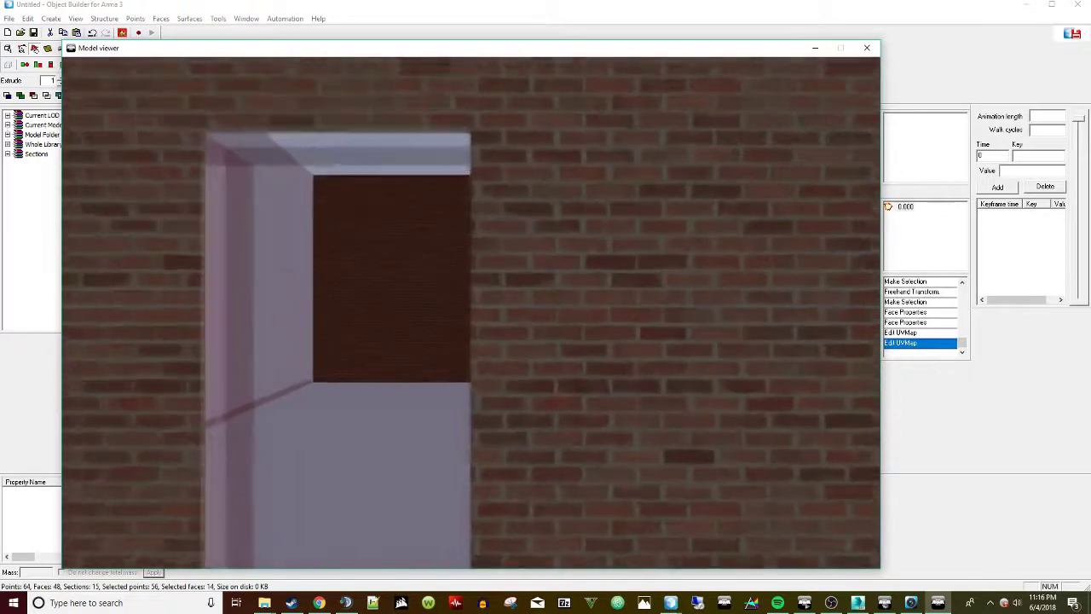
key("w")
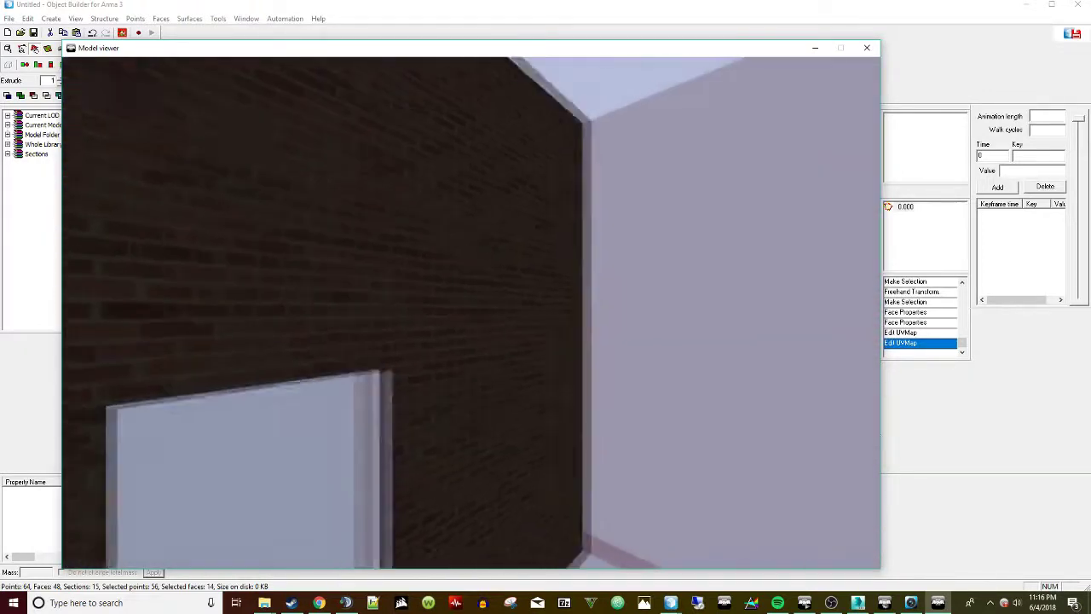
key("s")
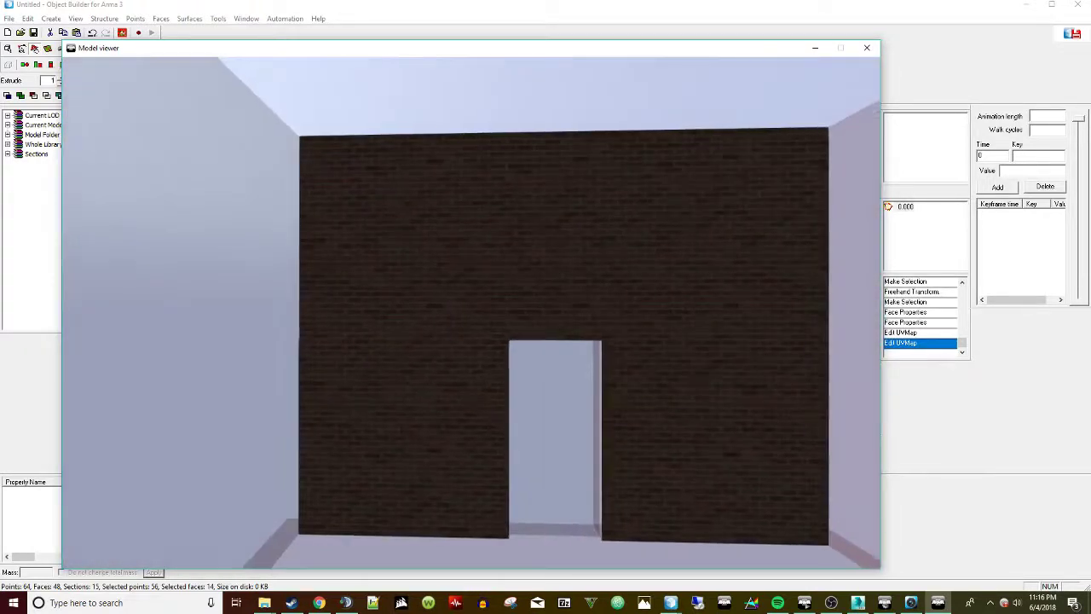
key("w")
Shrink the wall UVs in the UV Editor to under two tiles wide and check the brick scale in the model viewer.
key("alt+Tab")
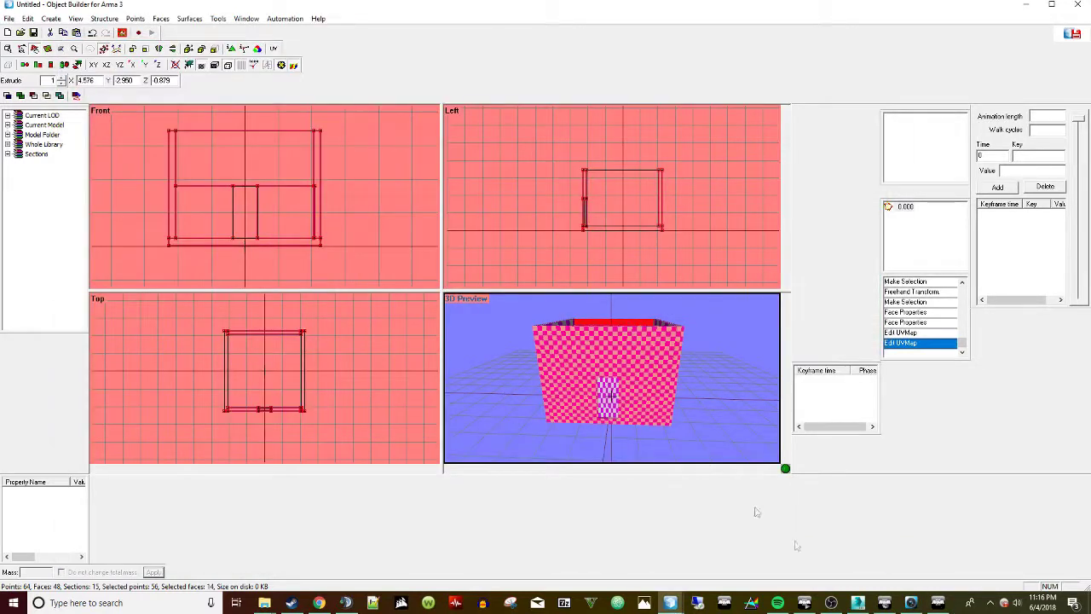
mouse_move(671, 602)
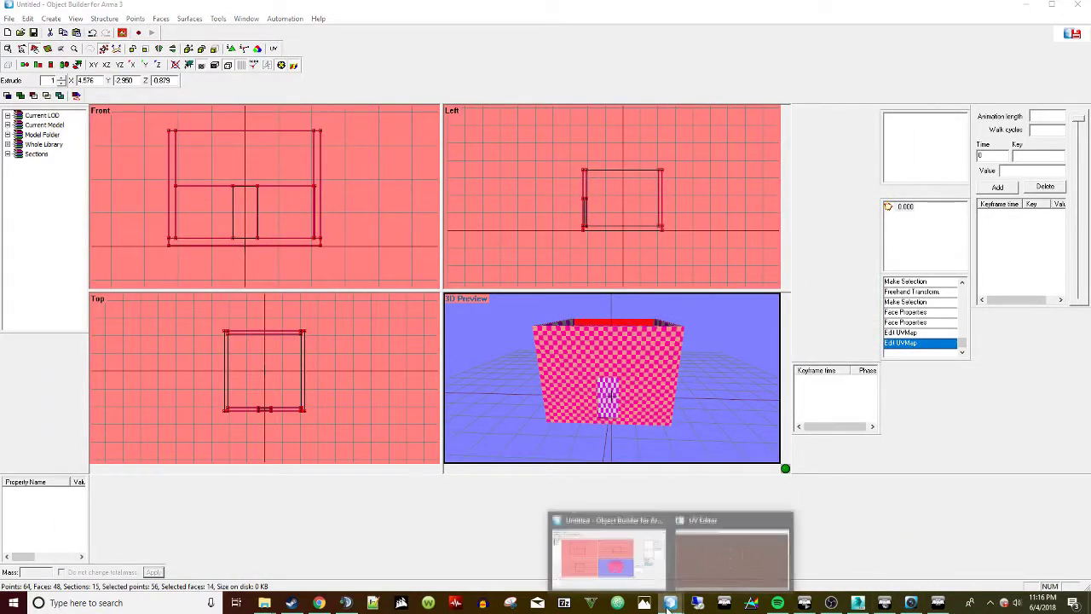
left_click(733, 558)
left_click_drag(531, 377, 402, 281)
left_click(938, 602)
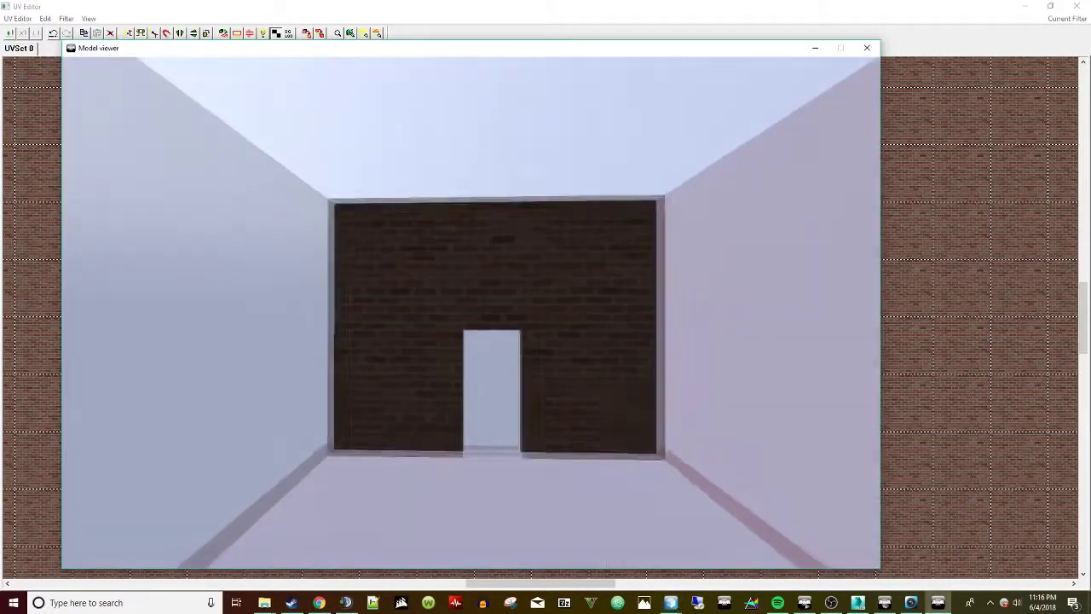
Enlarge the wall UVs in the UV Editor to about seven tiles wide and five high, and return to the model viewer.
key("alt+Tab")
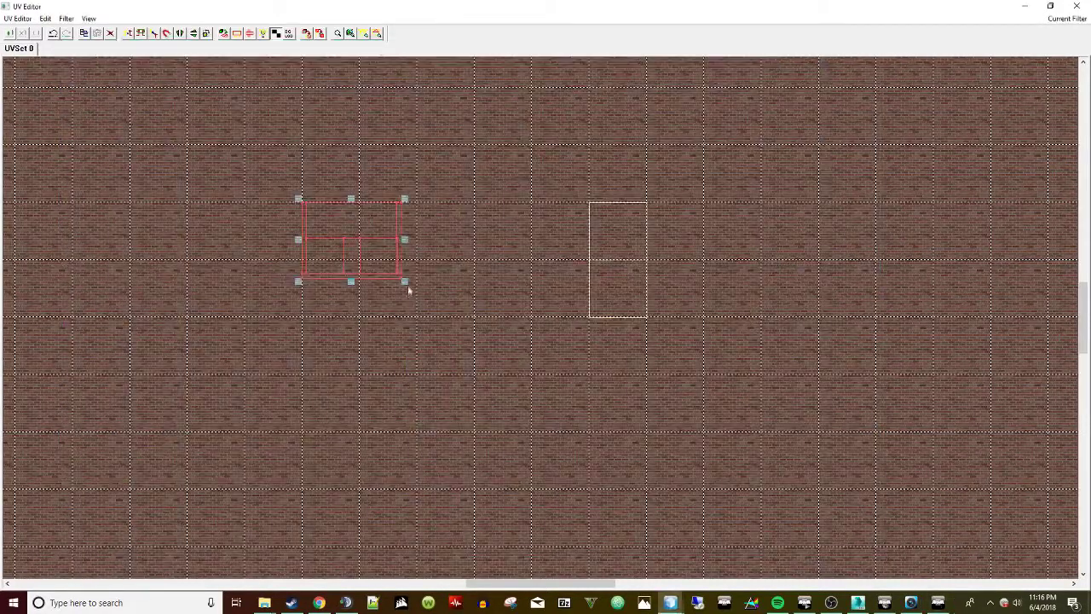
left_click_drag(405, 282, 697, 503)
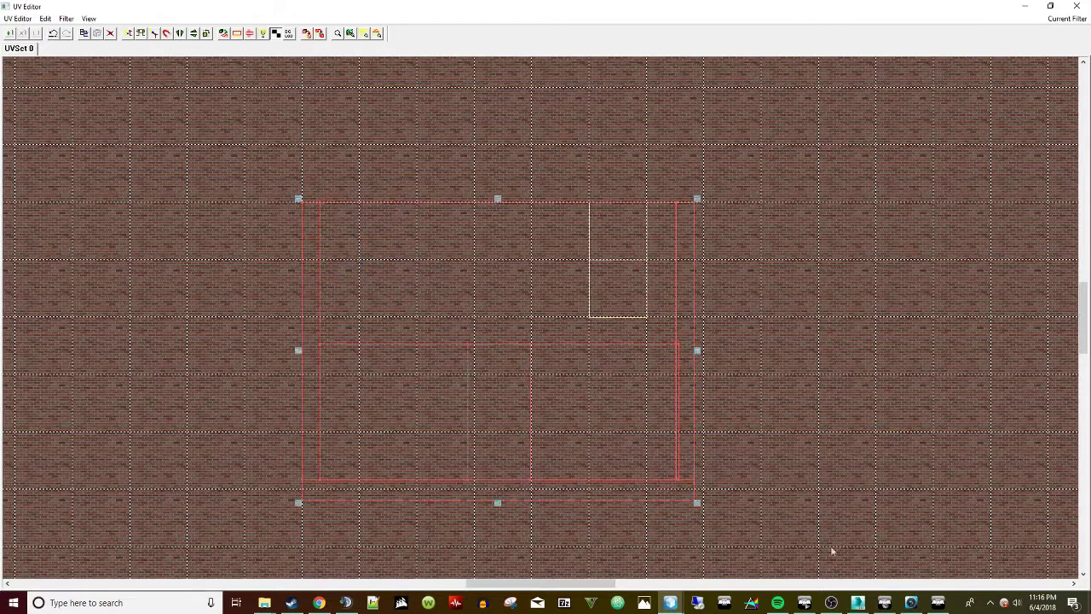
left_click(937, 603)
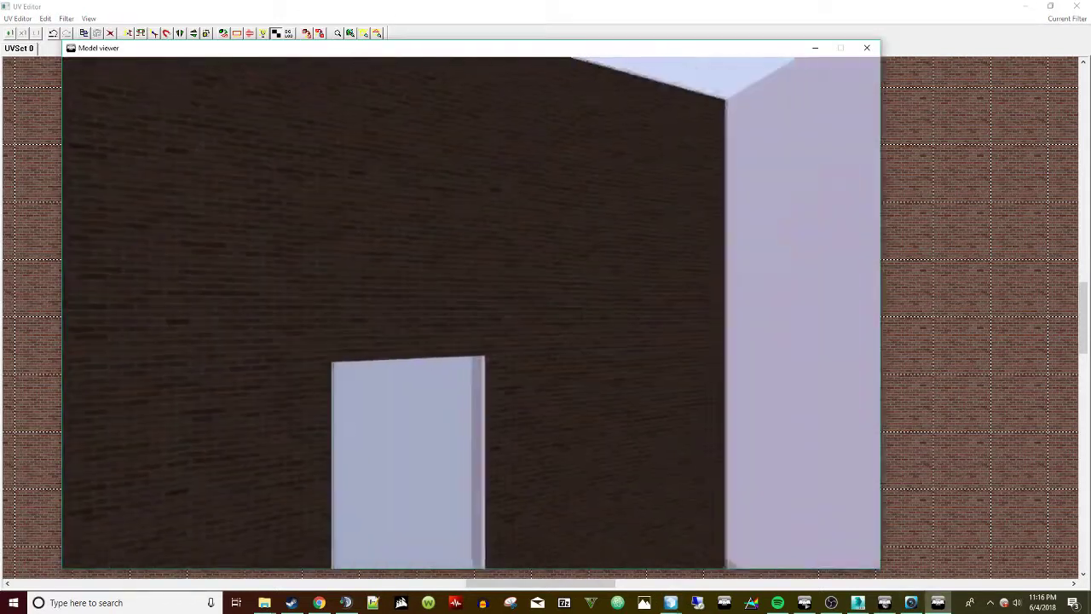
Examine the brick scale on the front wall from inside and outside the house in the model viewer.
key("Left")
key("Left")
key("Left")
key("Left")
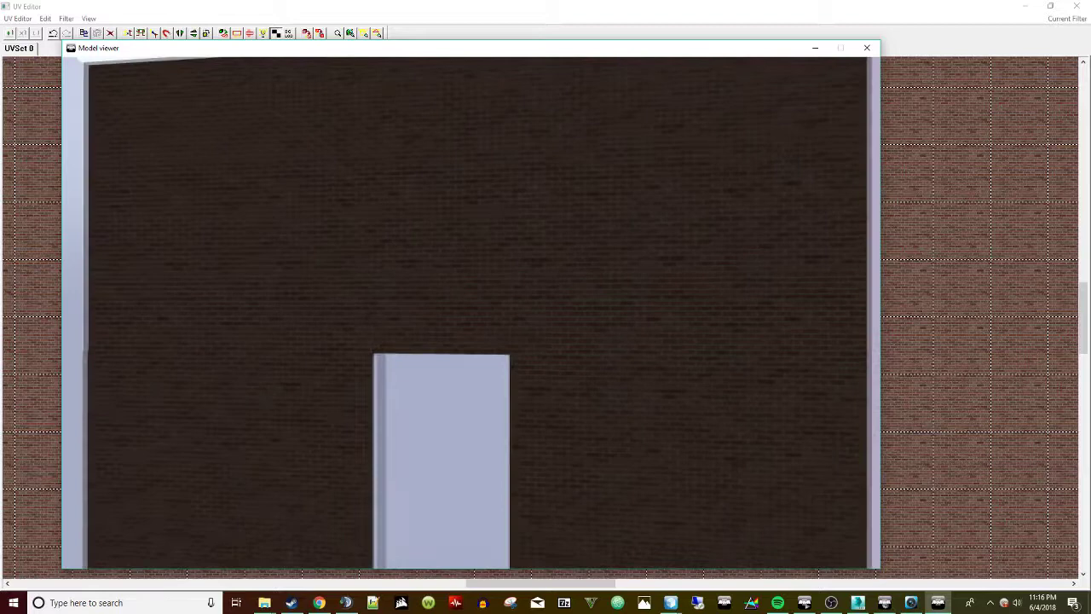
key("Right")
key("Right")
key("Right")
key("Right")
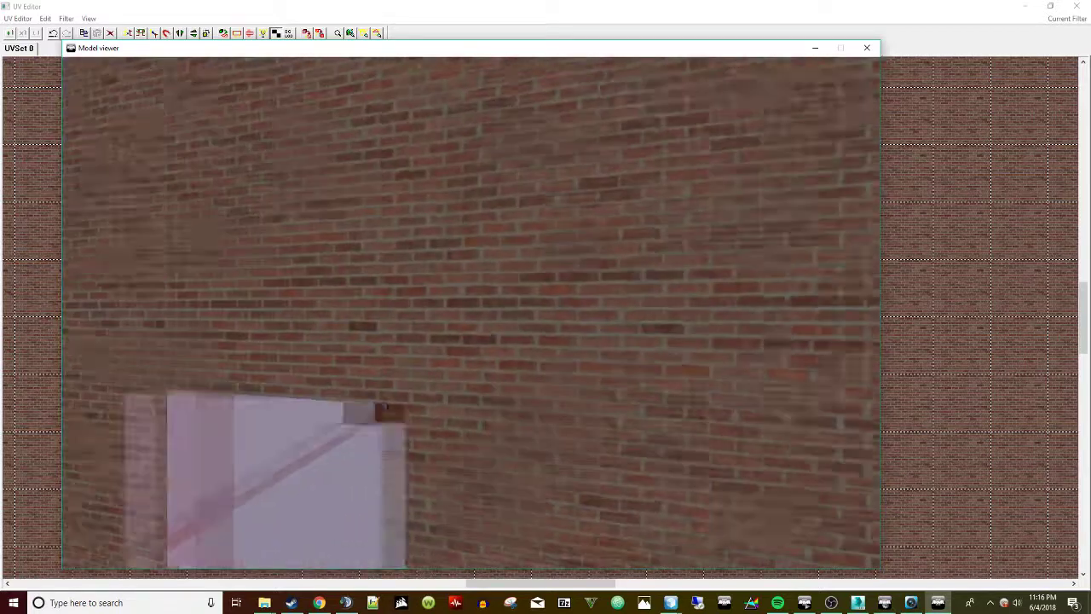
scroll(471, 313, "down", 7)
scroll(471, 313, "up", 5)
scroll(472, 313, "down", 3)
Reduce the wall UVs to about three tiles wide and just over two high, and check the house in the model viewer.
left_click(671, 603)
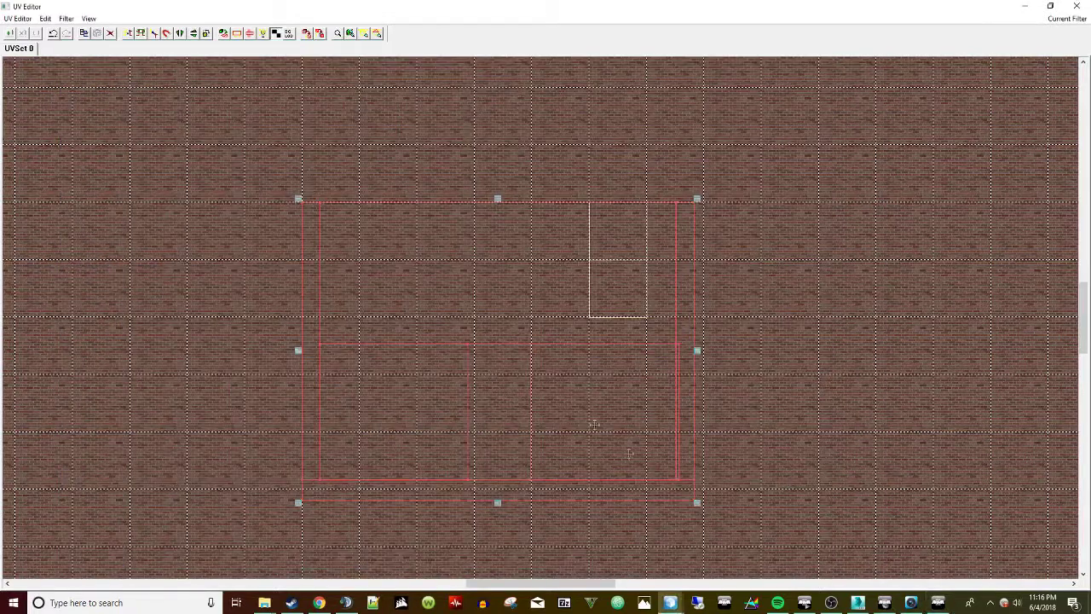
left_click_drag(699, 503, 472, 331)
left_click(772, 327)
left_click(1023, 6)
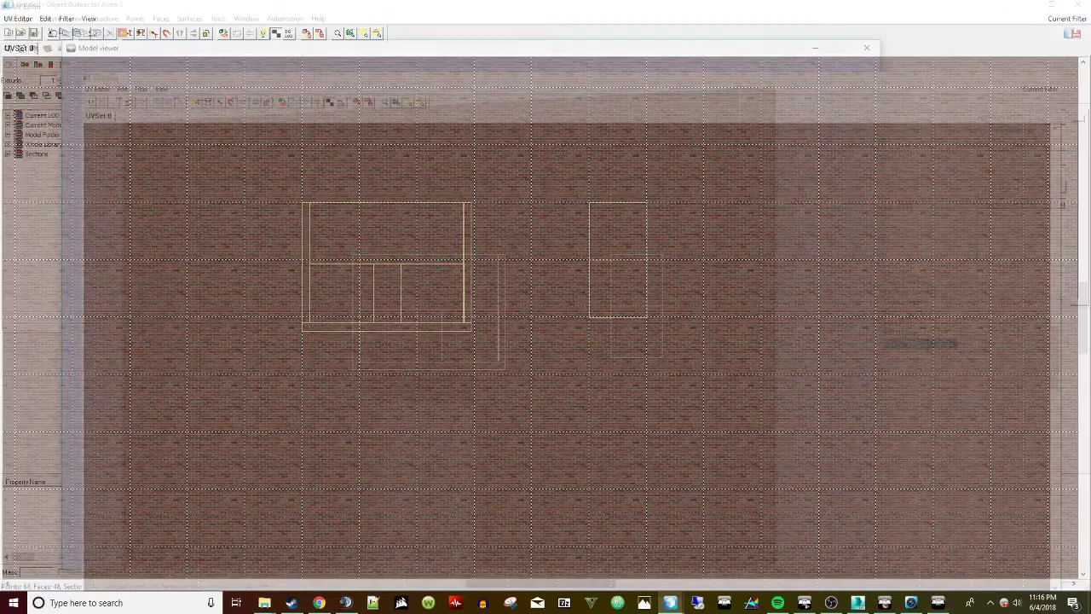
scroll(472, 313, "down", 3)
left_click_drag(472, 313, 503, 395)
key("alt+Tab")
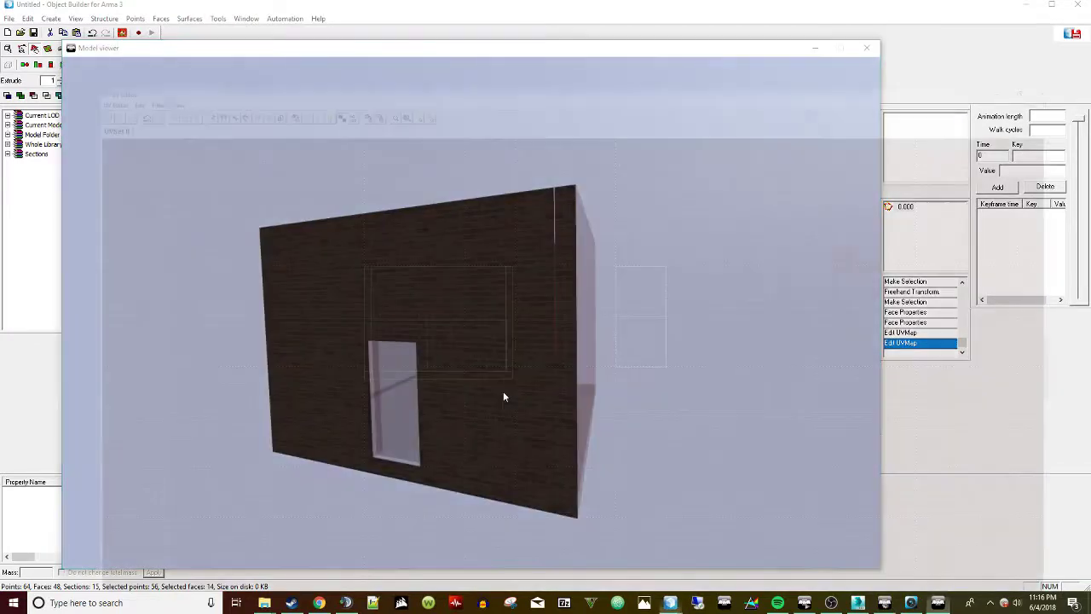
Select the inner and outer faces of both side walls and the matching side faces of the floor in the 3D preview.
mouse_move(670, 602)
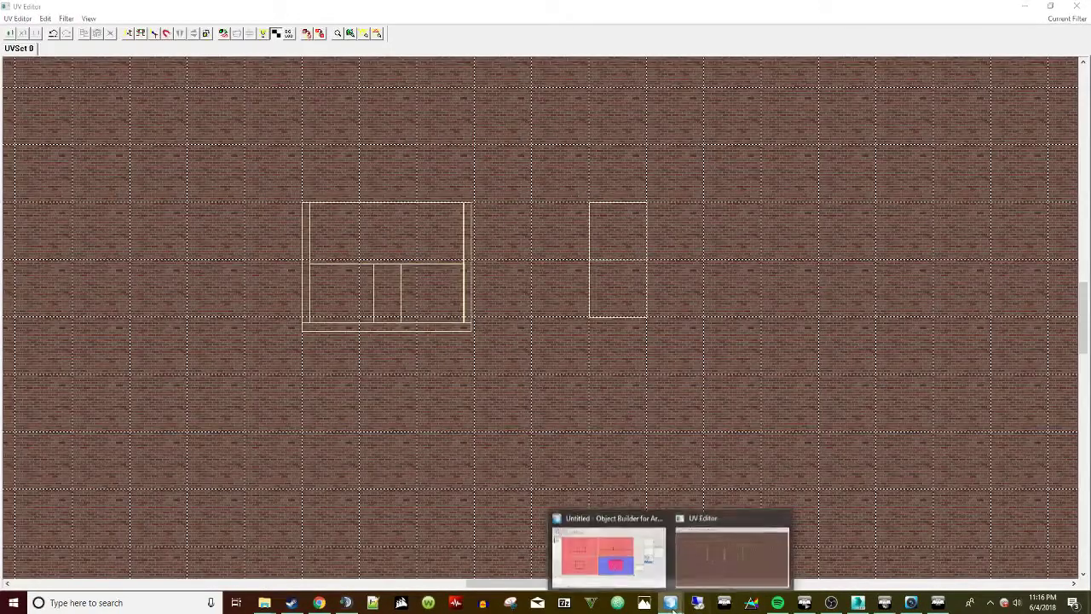
left_click(597, 555)
left_click_drag(708, 439, 716, 430)
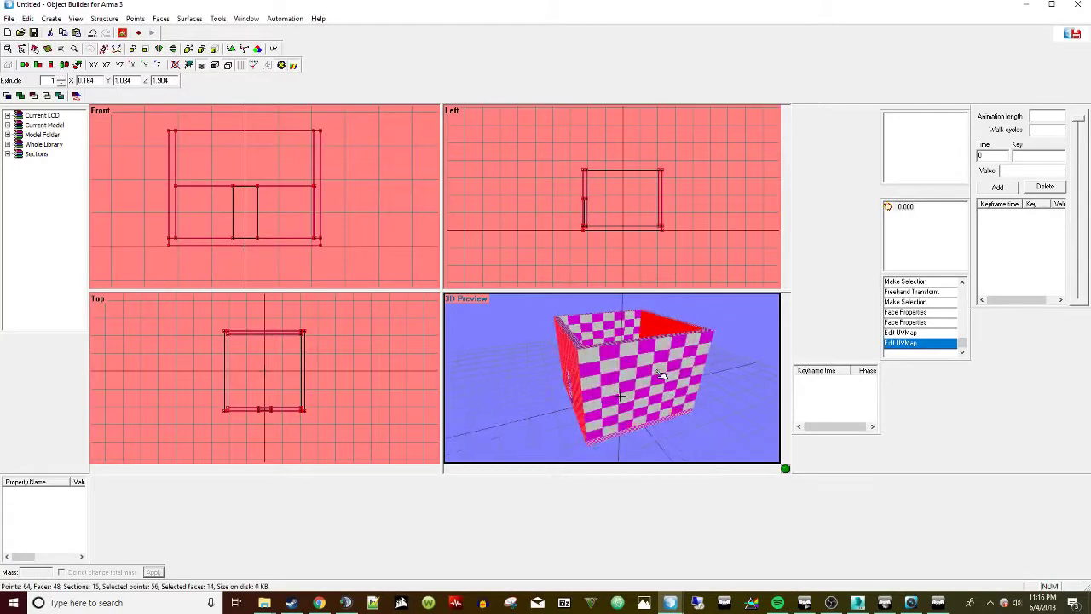
left_click(664, 422)
left_click_drag(673, 431, 645, 389)
left_click(590, 336, "ctrl")
left_click_drag(553, 393, 707, 367)
left_click(671, 362, "ctrl")
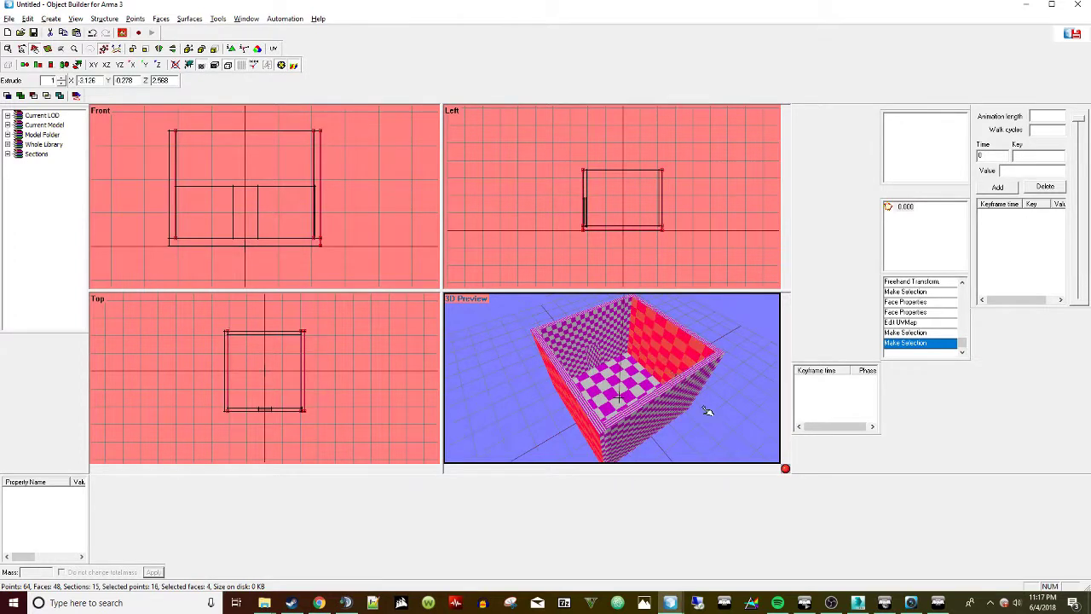
left_click_drag(707, 409, 708, 412)
left_click(643, 423, "ctrl")
left_click_drag(644, 423, 647, 410)
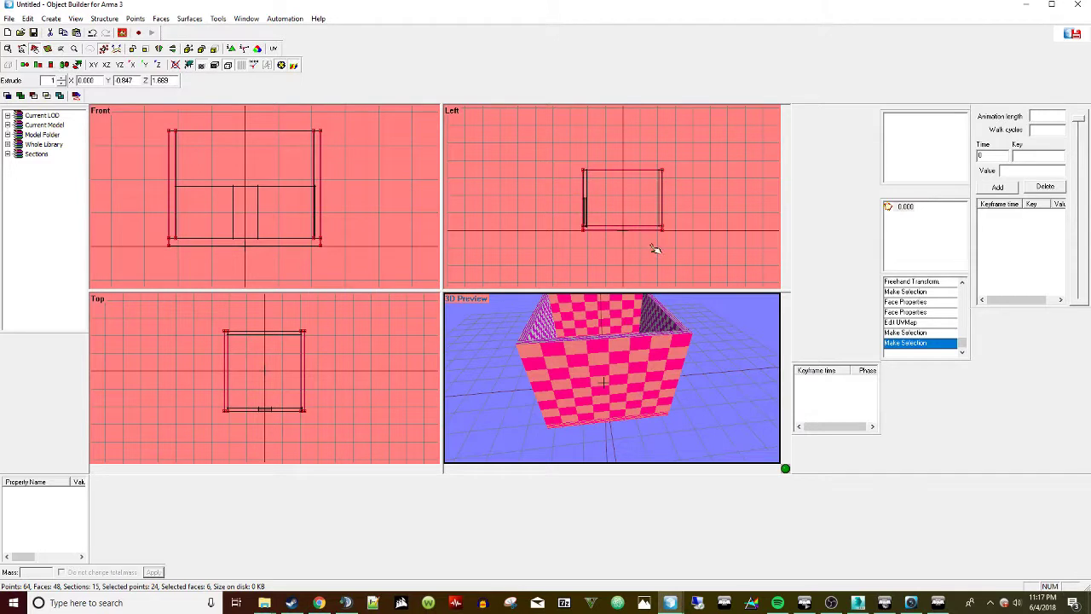
Apply the BrickWall_co.paa texture to the six selected side faces through Face Properties.
left_click(636, 199)
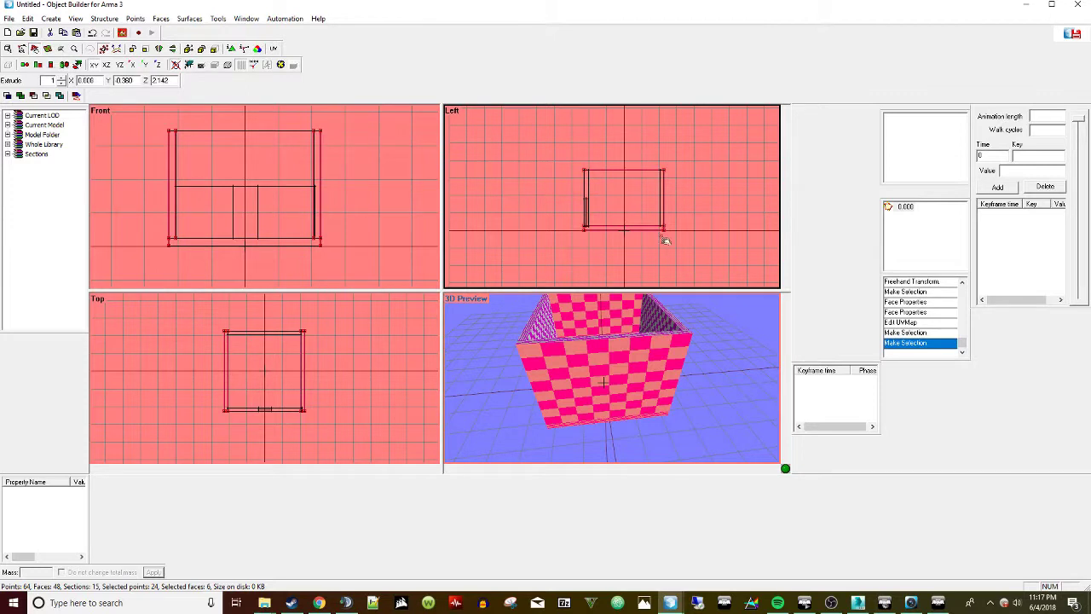
mouse_move(590, 358)
middle_mouse_down()
mouse_move(577, 370)
mouse_move(595, 358)
middle_mouse_up()
scroll(624, 213, "up", 4)
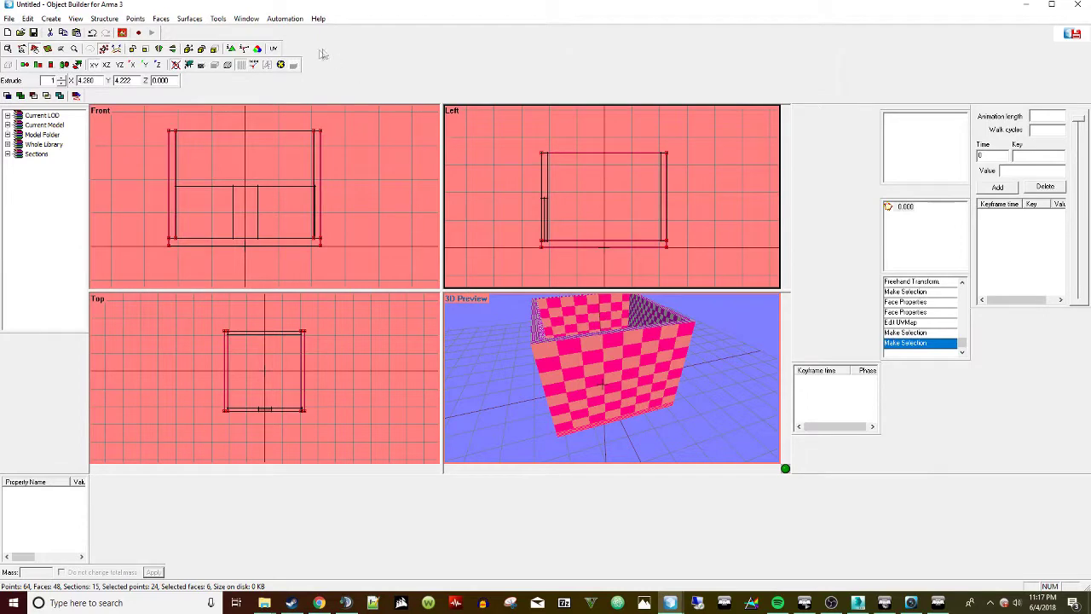
left_click(269, 48)
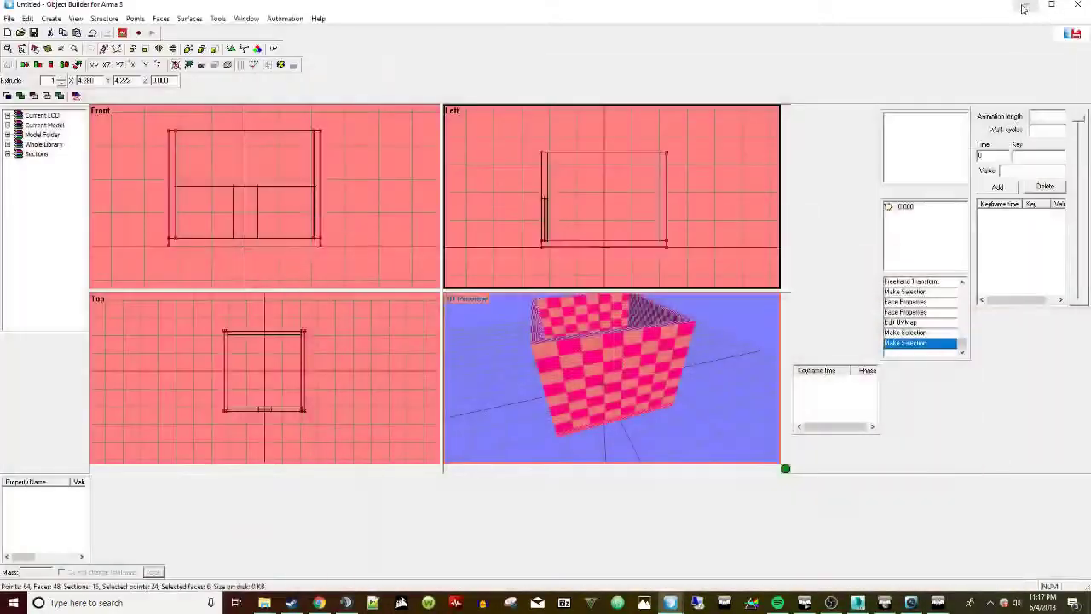
left_click(1025, 6)
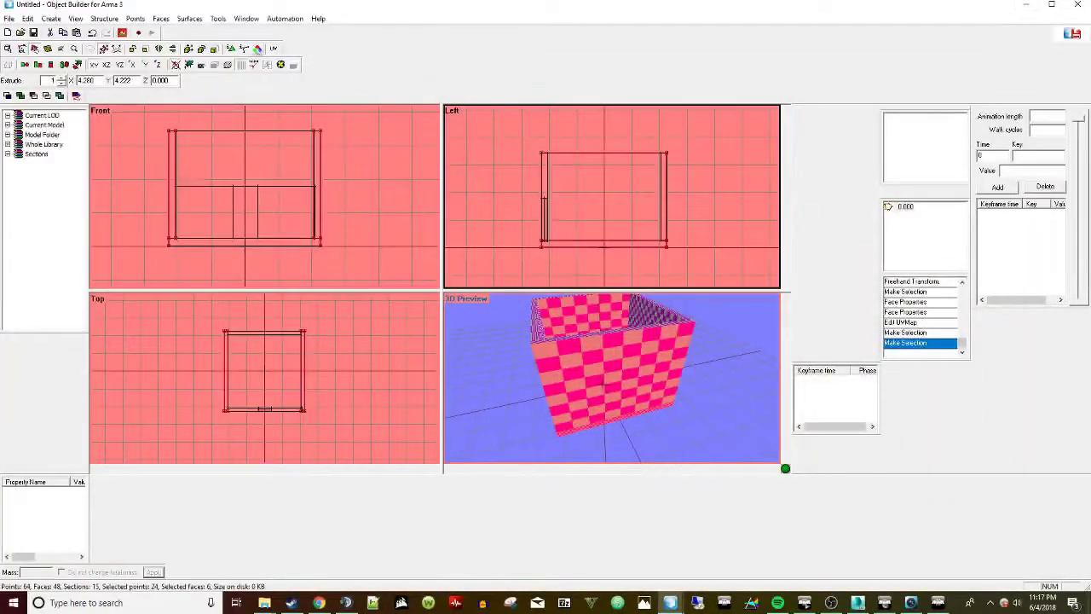
left_click(236, 51)
left_click(665, 344)
double_click(523, 220)
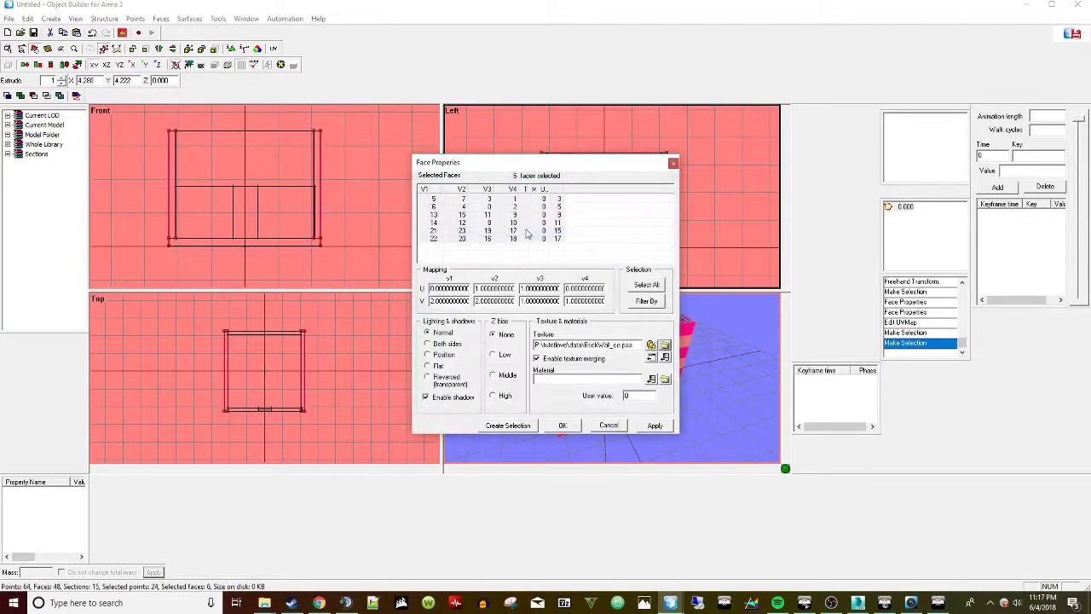
left_click(654, 425)
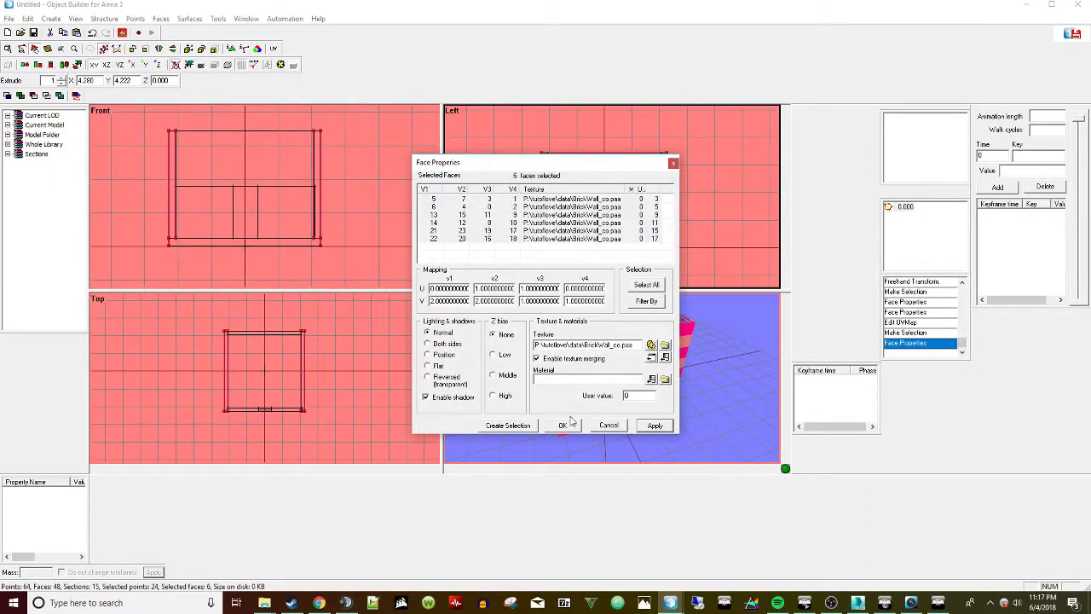
left_click(569, 423)
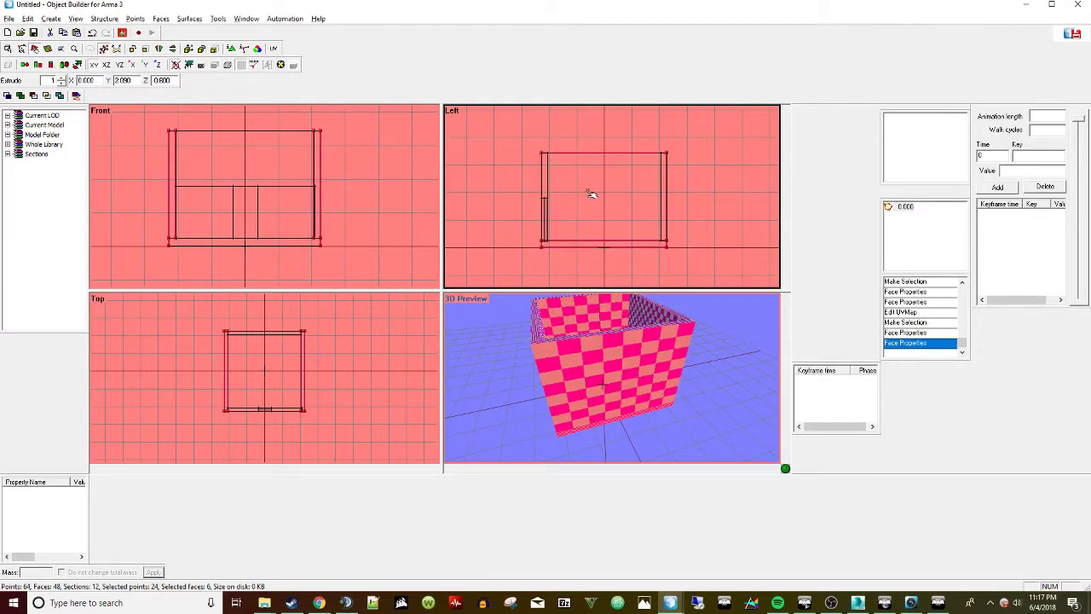
Reopen the UV Editor for the selected side faces with the Left view active and maximize its window.
middle_click_drag(590, 191, 589, 191)
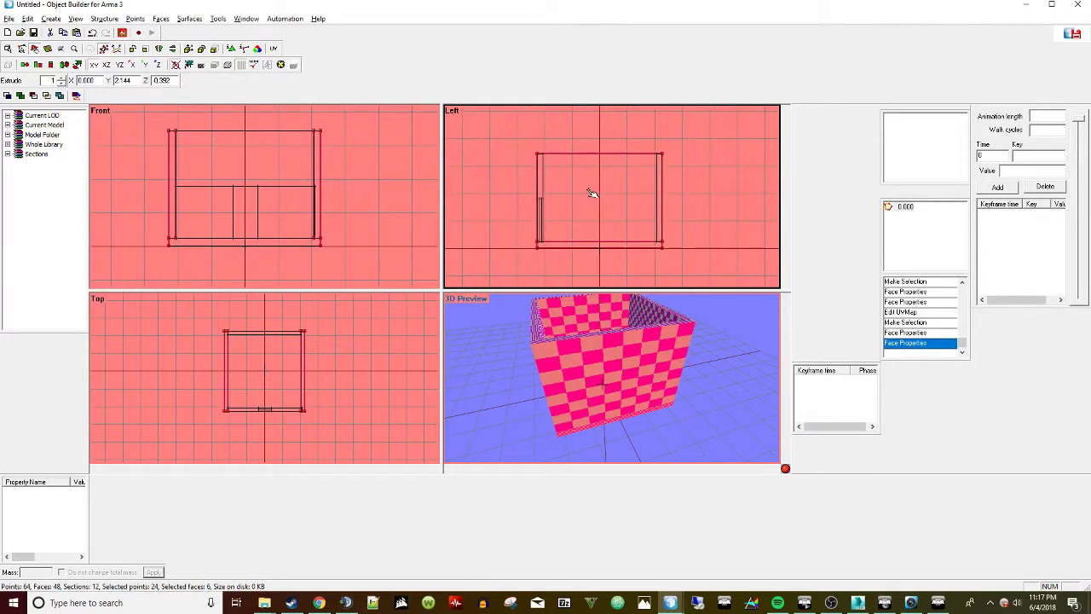
left_click(274, 51)
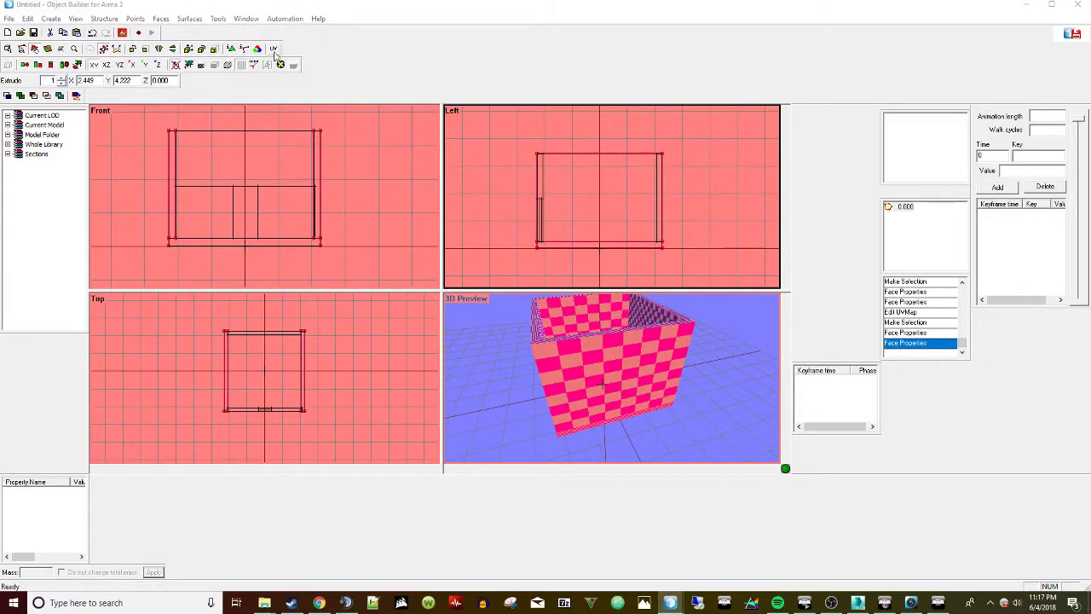
right_click(670, 603)
left_click(670, 603)
right_click(746, 552)
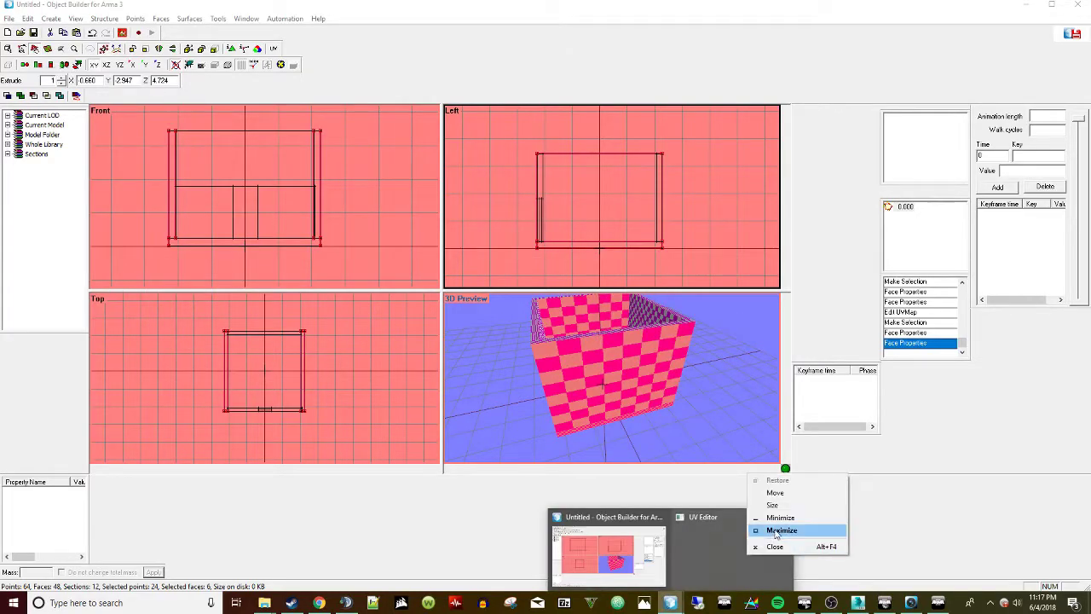
left_click(777, 530)
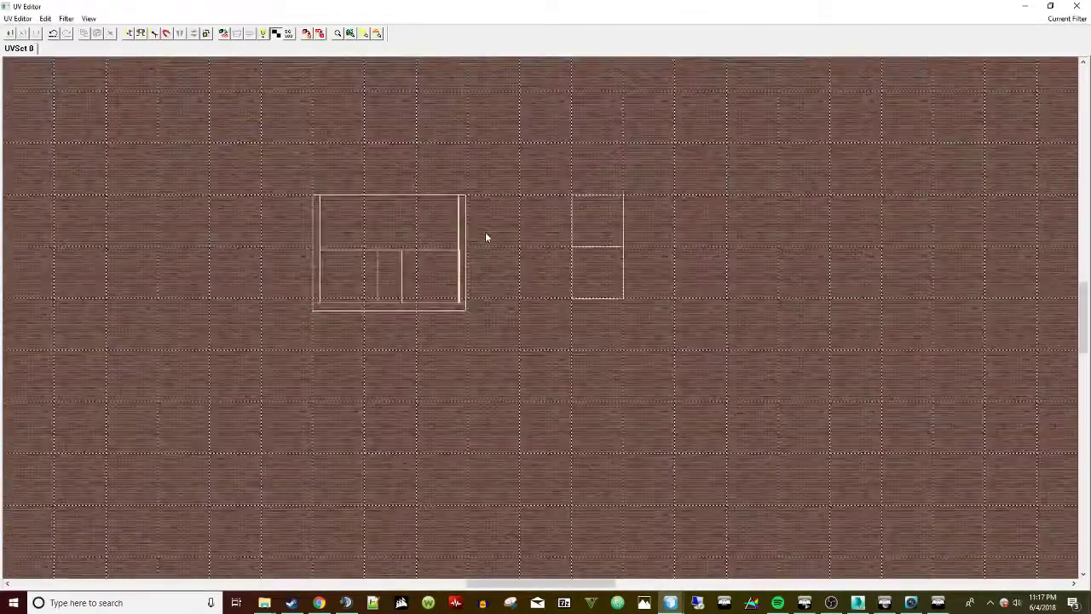
Project the selected side faces from the Left view into the UV Editor's UV set.
scroll(485, 232, "up", 3)
left_click(86, 18)
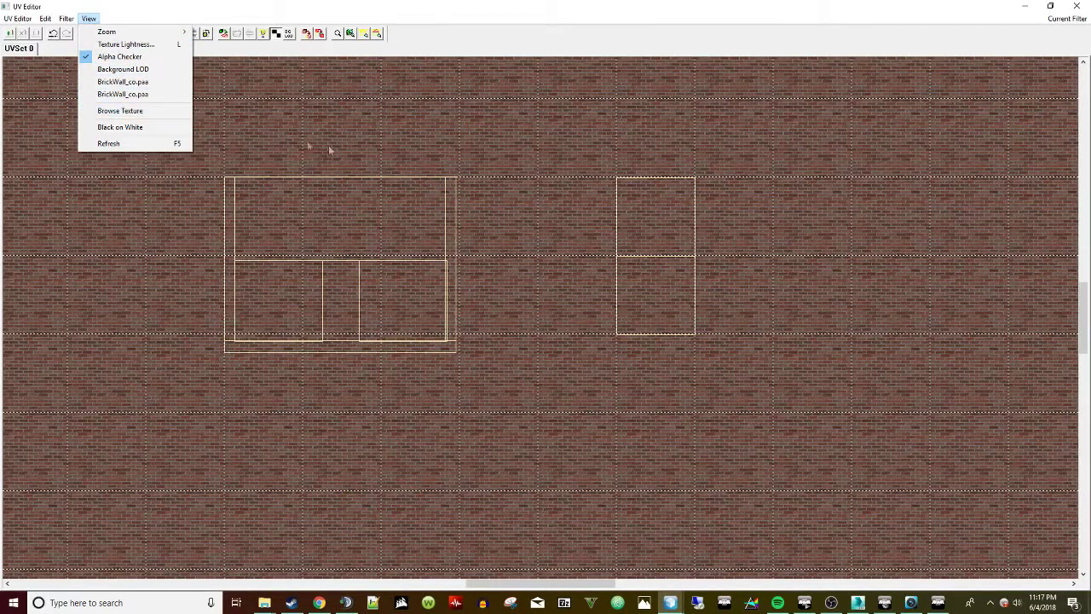
left_click(577, 117)
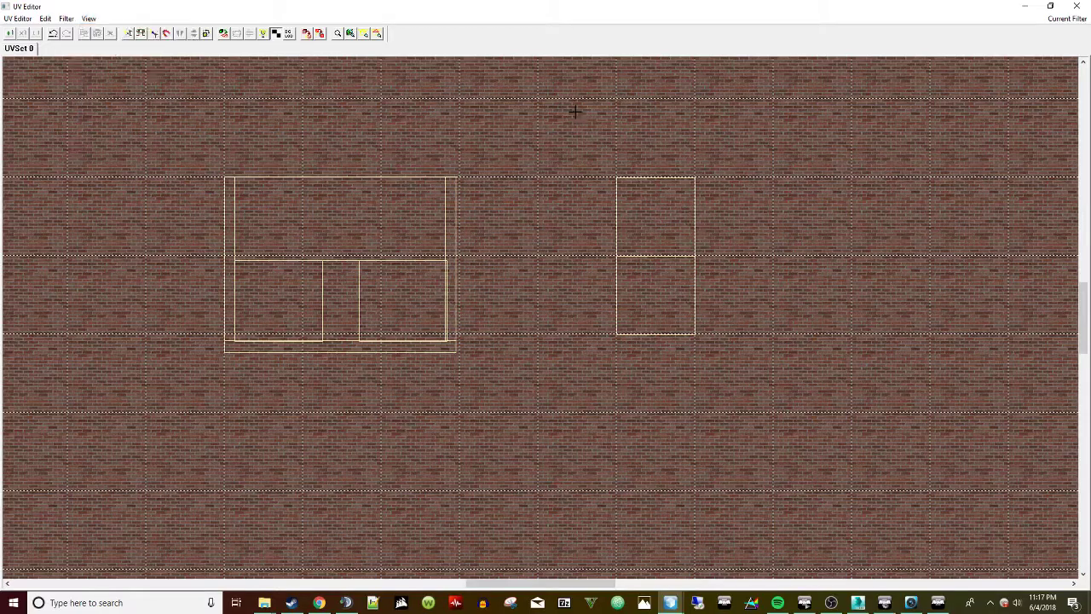
scroll(576, 111, "down", 2)
scroll(629, 166, "down", 1)
scroll(446, 170, "up", 2)
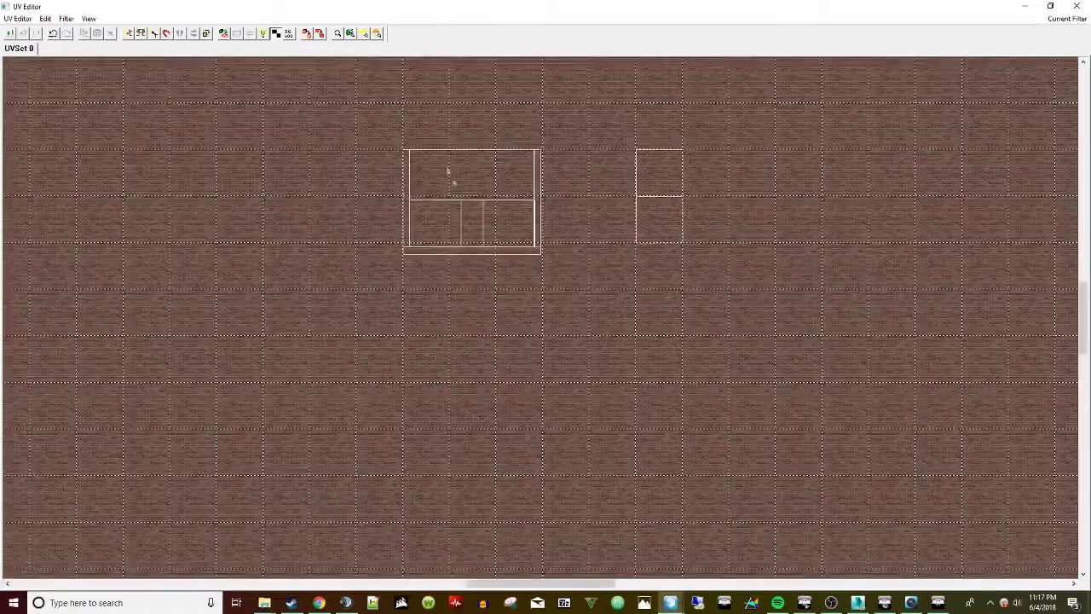
left_click(224, 34)
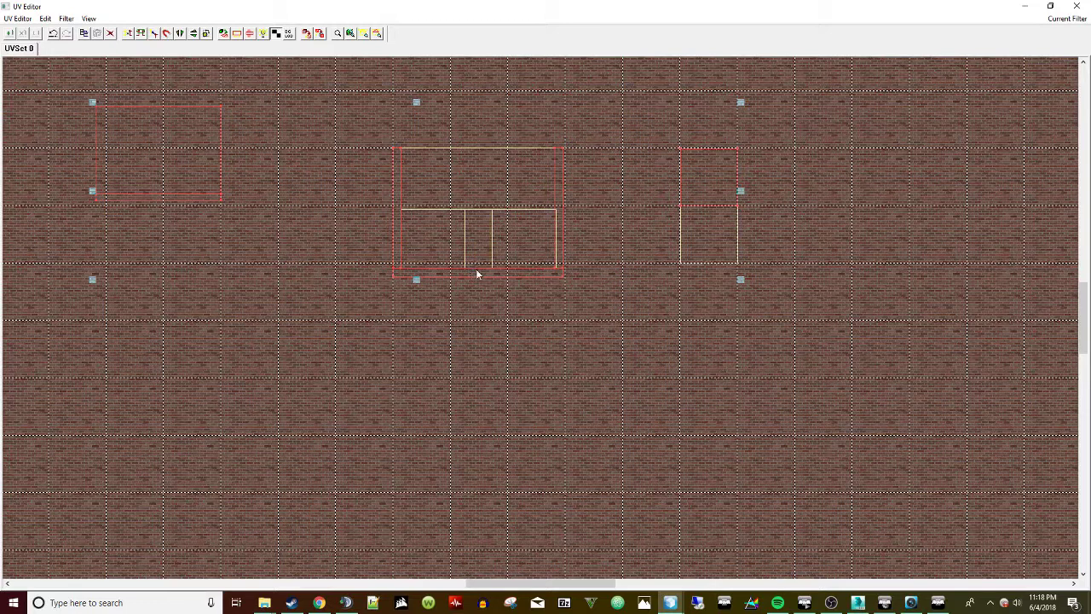
Isolate the side-wall UV island and try to place it against the lower-left corner of the front wall's island.
left_click_drag(461, 170, 858, 416, "ctrl")
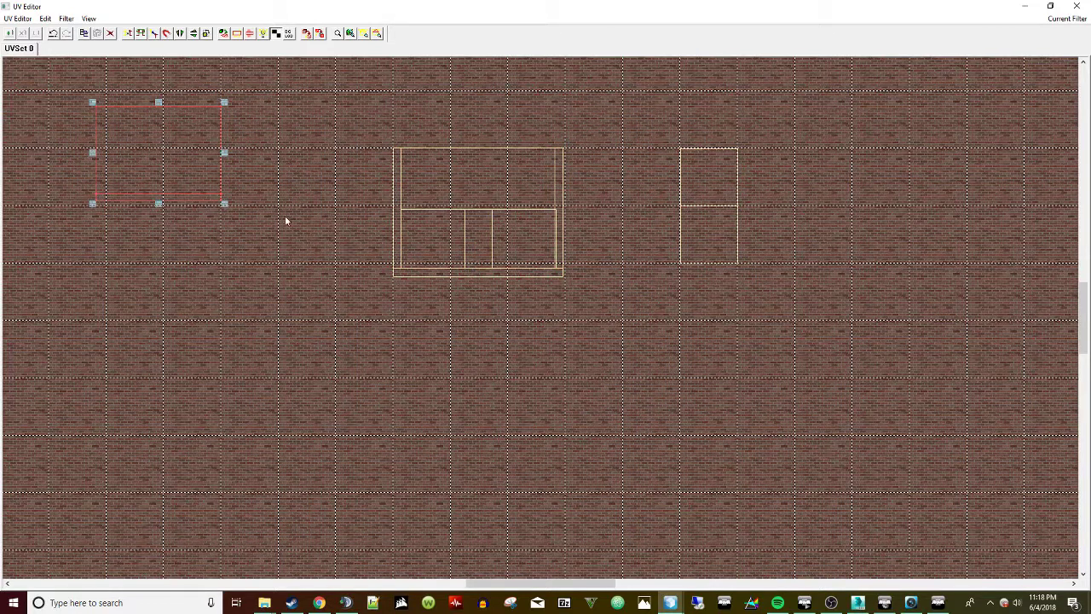
left_click_drag(158, 160, 317, 234)
scroll(315, 233, "up", 2)
scroll(315, 232, "up", 2)
left_click_drag(433, 276, 470, 280)
scroll(477, 282, "up", 4)
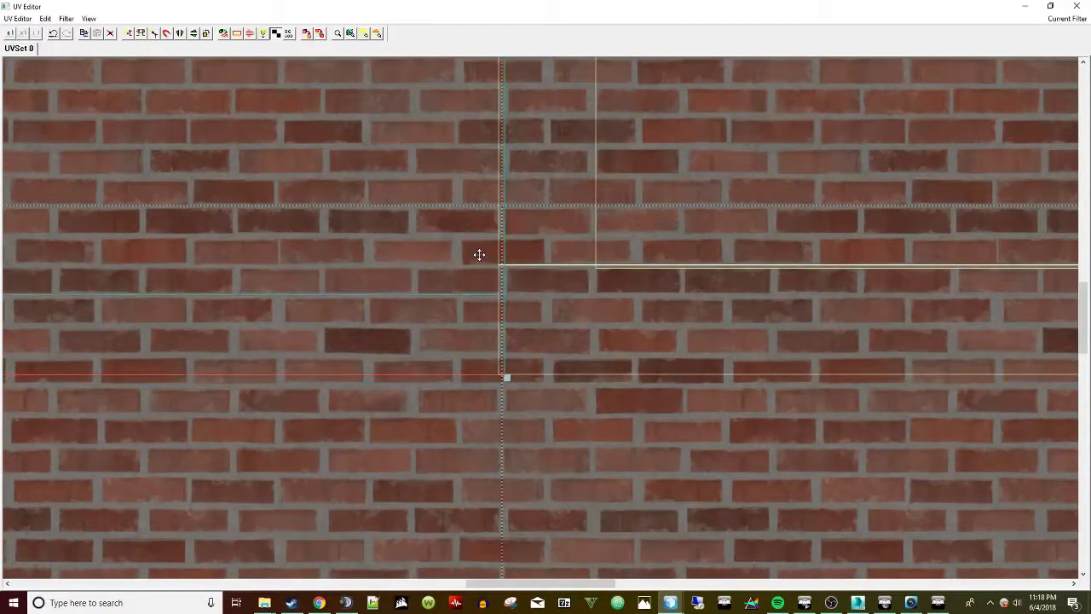
scroll(478, 253, "down", 6)
scroll(391, 164, "down", 2)
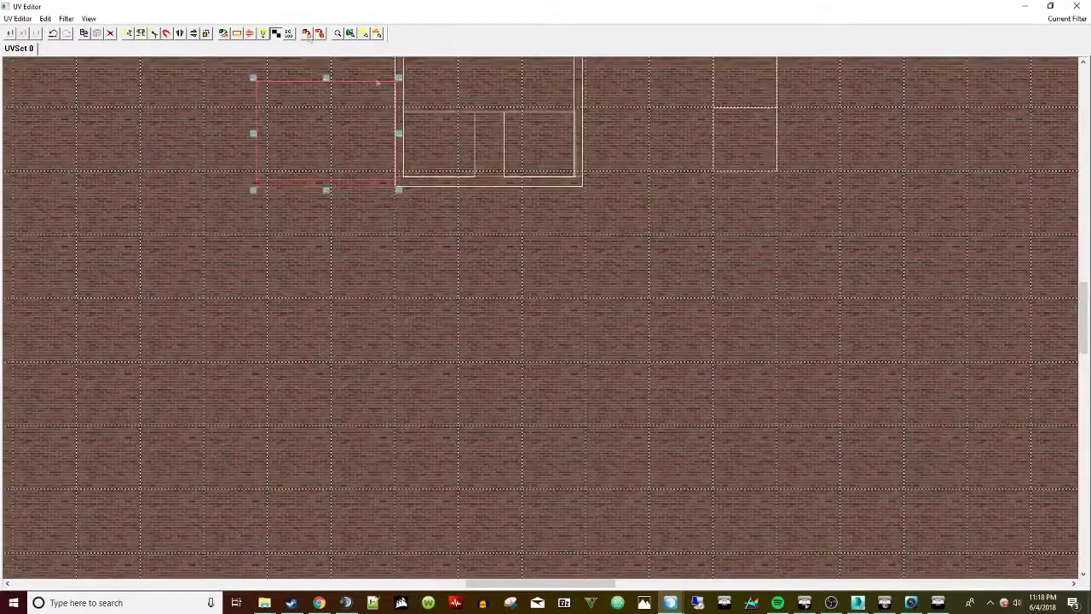
Try to enlarge the side-wall UV island to the front wall island's height and align its edge with that island.
left_click_drag(1084, 333, 1085, 217)
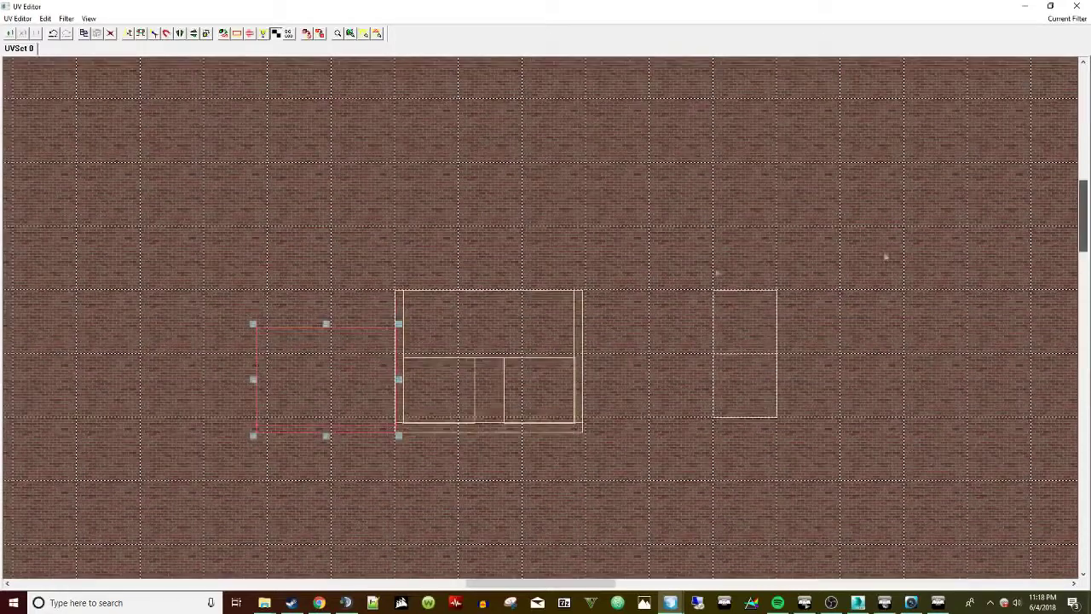
left_click_drag(255, 322, 168, 286)
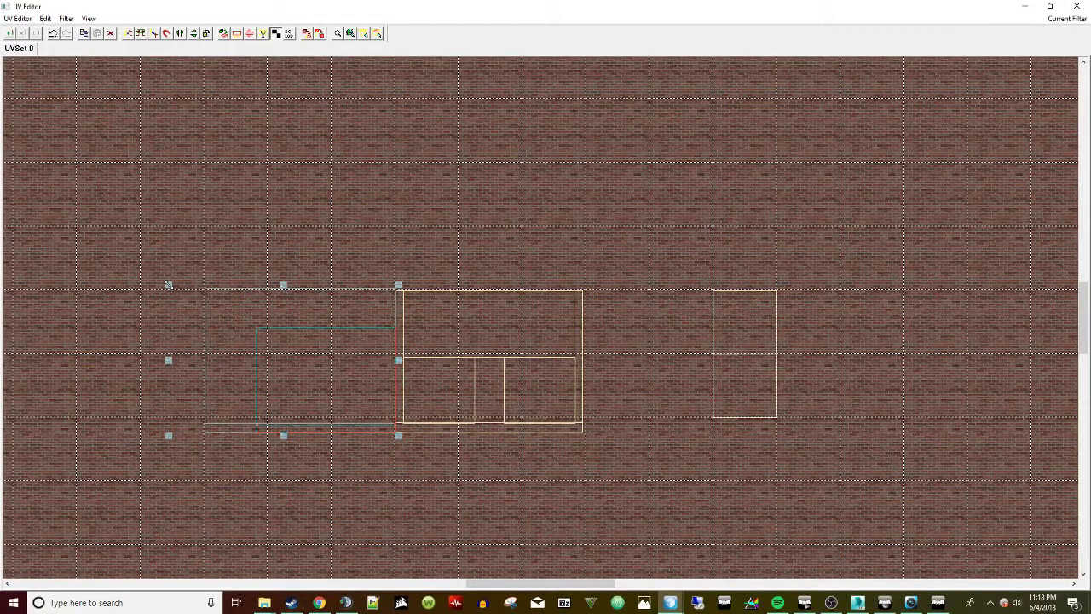
scroll(402, 298, "up", 4)
scroll(428, 274, "up", 6)
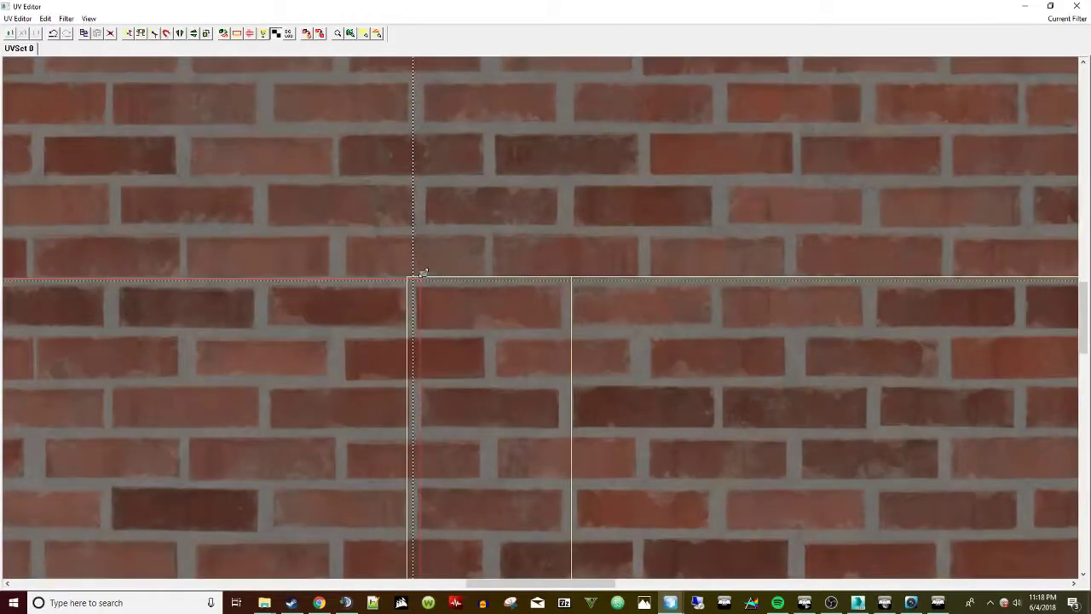
left_click_drag(423, 273, 429, 276)
scroll(431, 275, "down", 6)
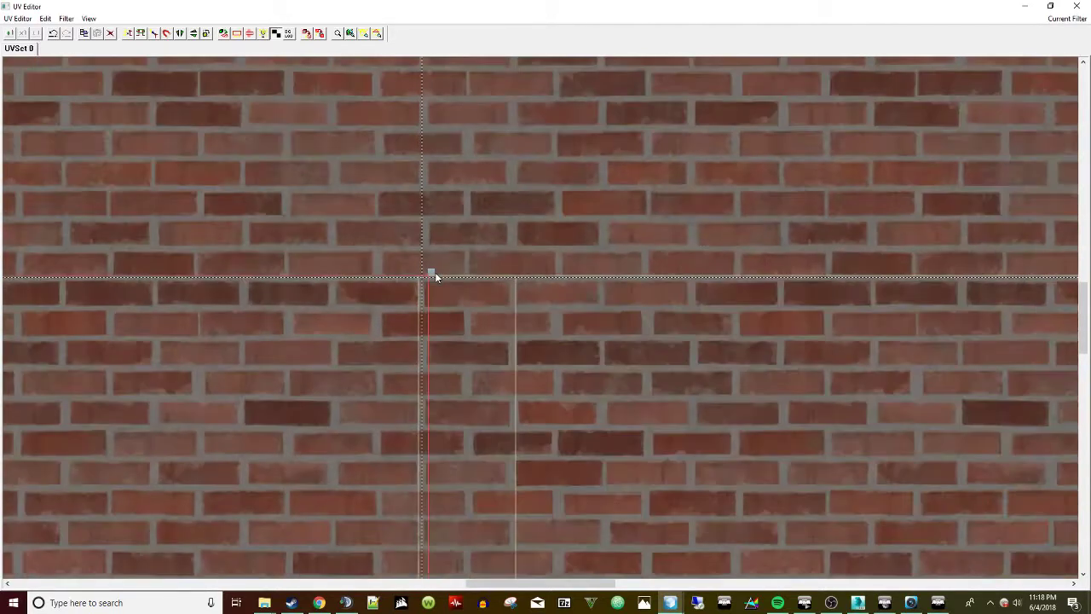
scroll(785, 418, "down", 2)
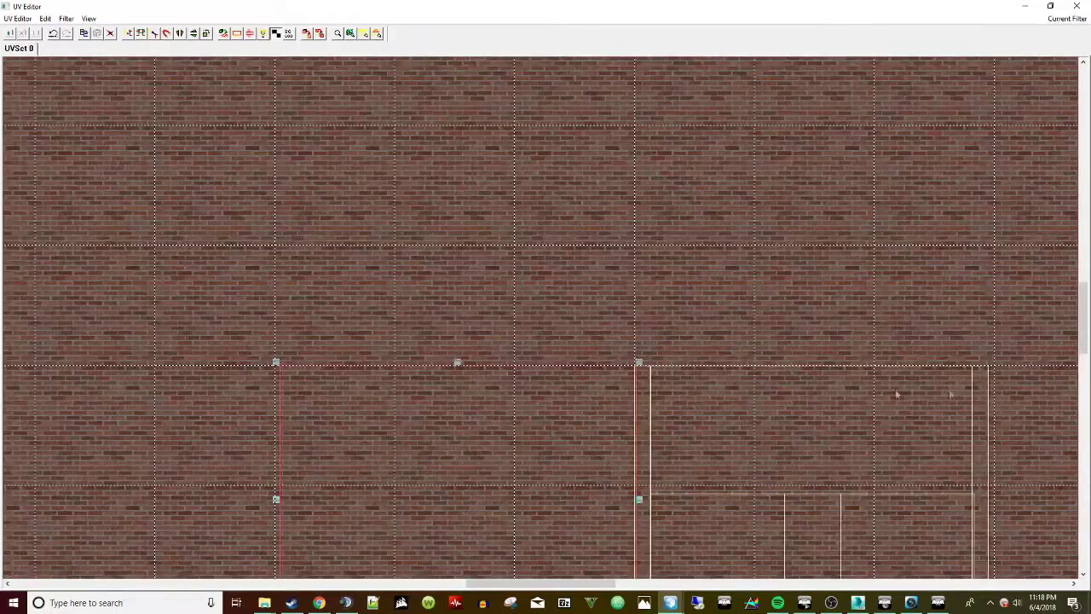
left_click_drag(1083, 318, 1083, 384)
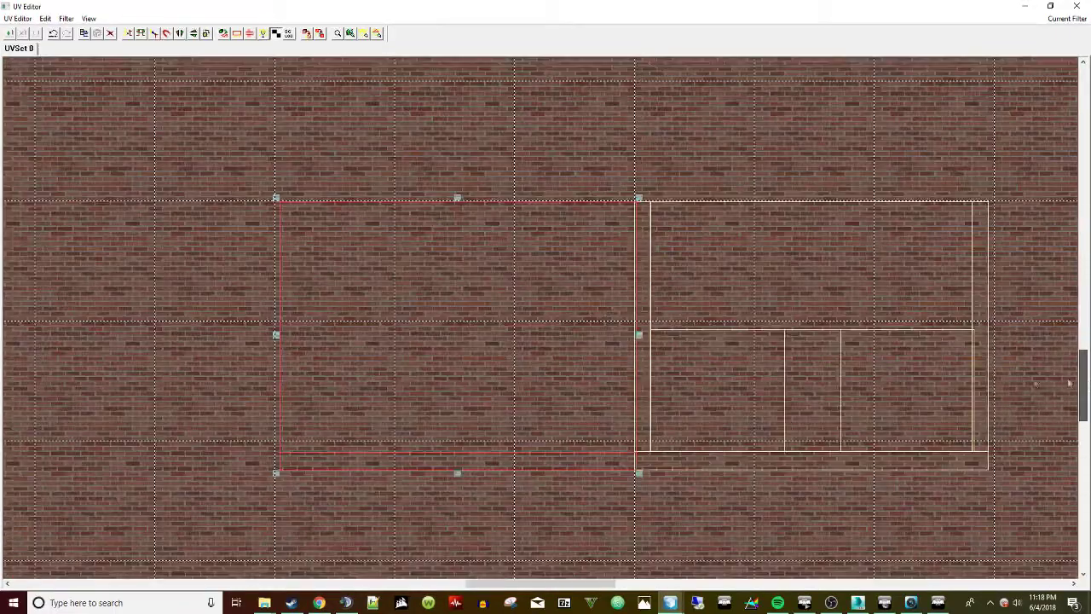
scroll(738, 367, "down", 2)
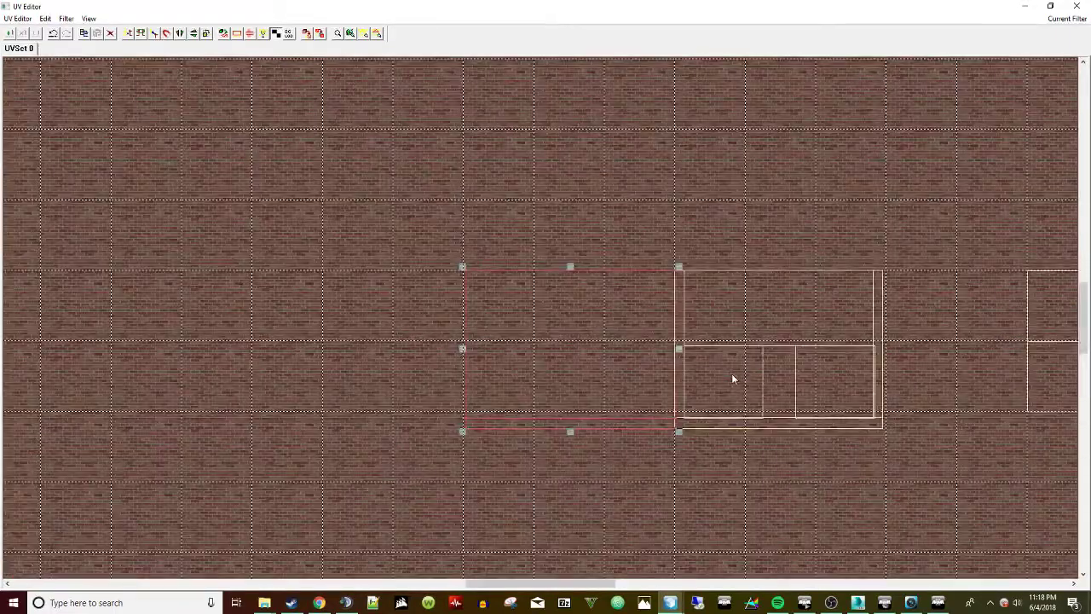
left_click(748, 448)
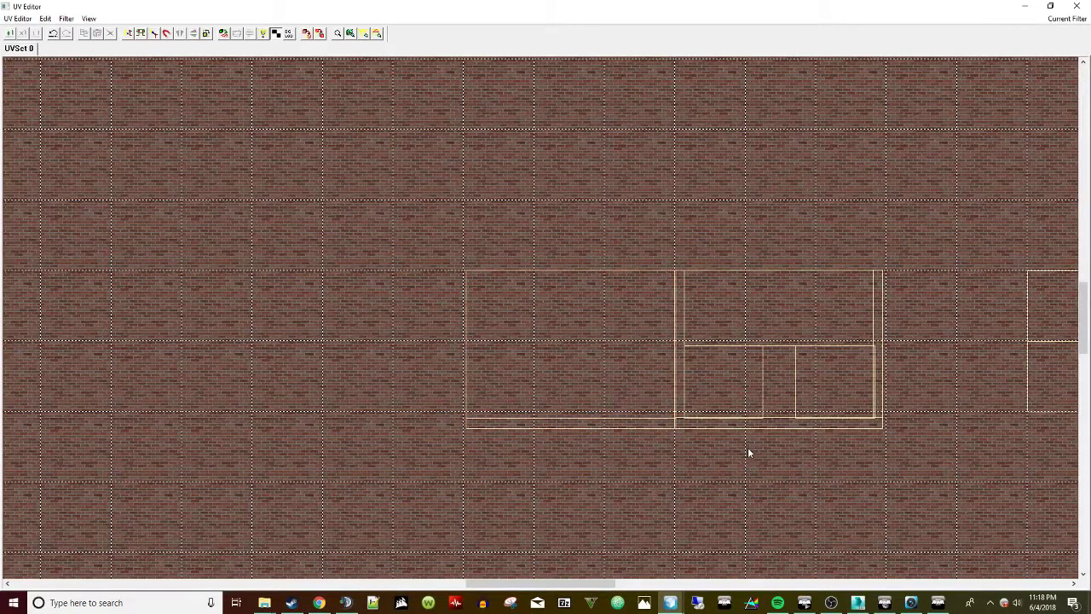
Examine the seam between the side-wall and front-wall UV islands and check the brick mapping in the Model viewer.
scroll(738, 446, "down", 1)
scroll(725, 444, "up", 6)
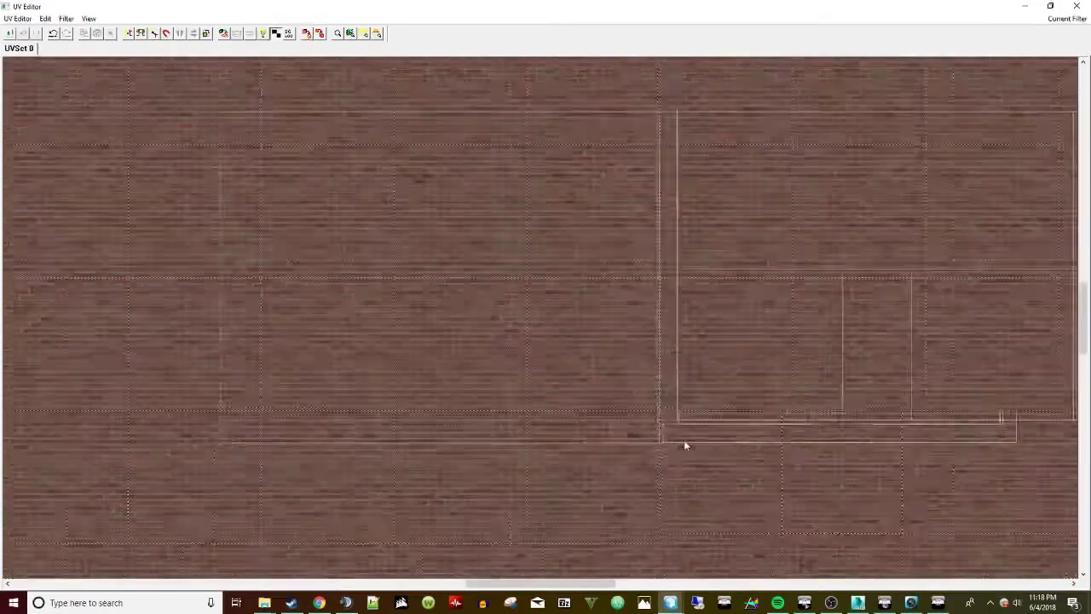
scroll(657, 438, "down", 1)
scroll(628, 455, "down", 3)
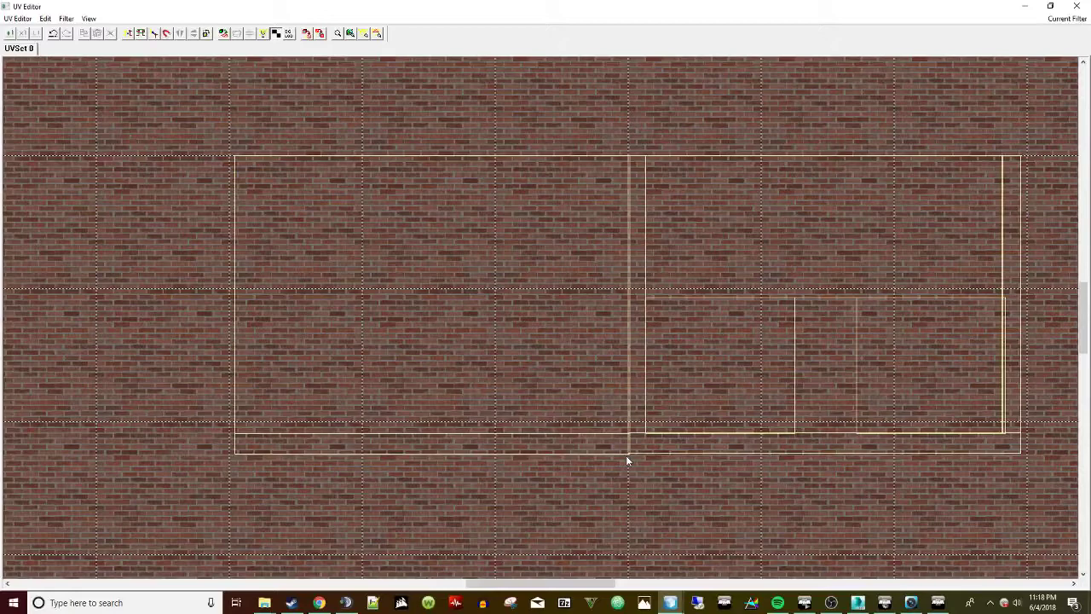
scroll(626, 456, "down", 2)
left_click(936, 603)
left_click_drag(297, 354, 254, 269)
left_click(670, 603)
scroll(557, 449, "up", 1)
Undo the repositioning and enlargement of the side-wall UV island.
key("ctrl+z")
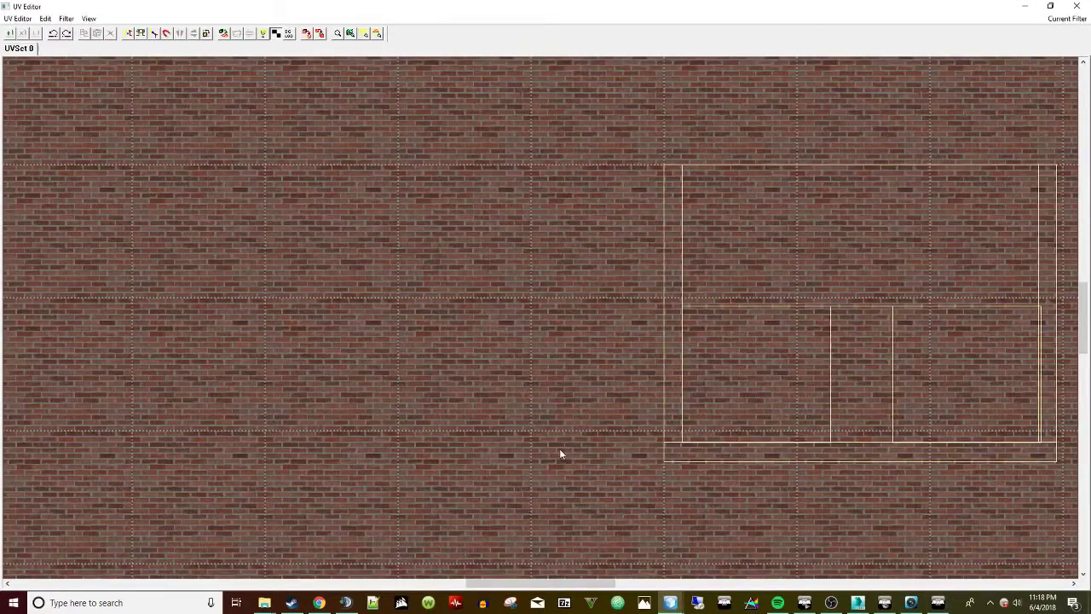
key("ctrl+y")
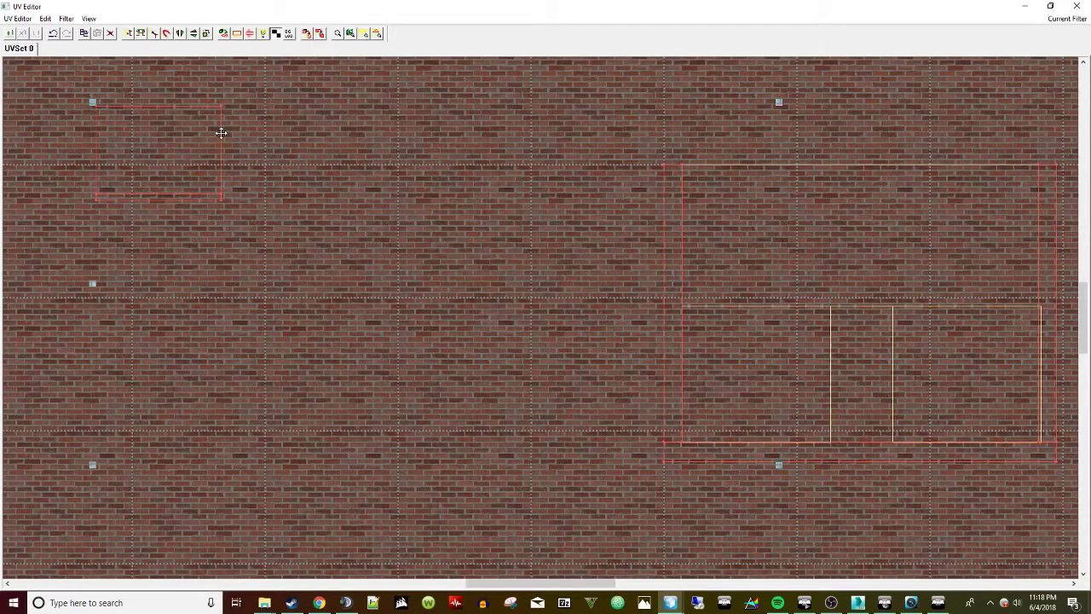
Select only the side-wall UV island and move it flush against the upper-left corner of the front wall's island.
left_click_drag(25, 164, 390, 290)
left_click_drag(185, 159, 625, 216)
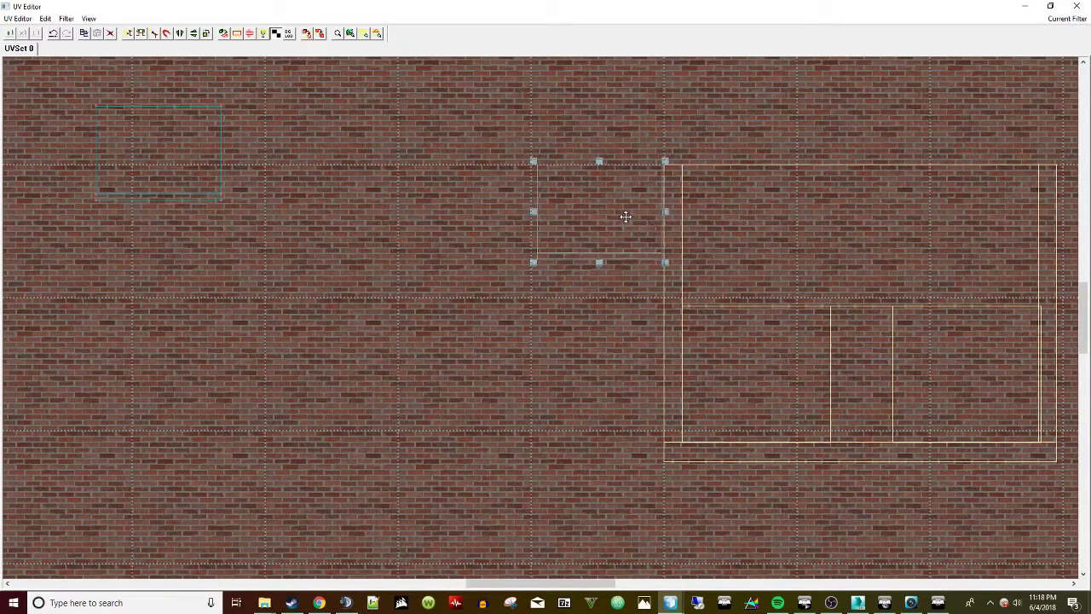
scroll(625, 216, "up", 8)
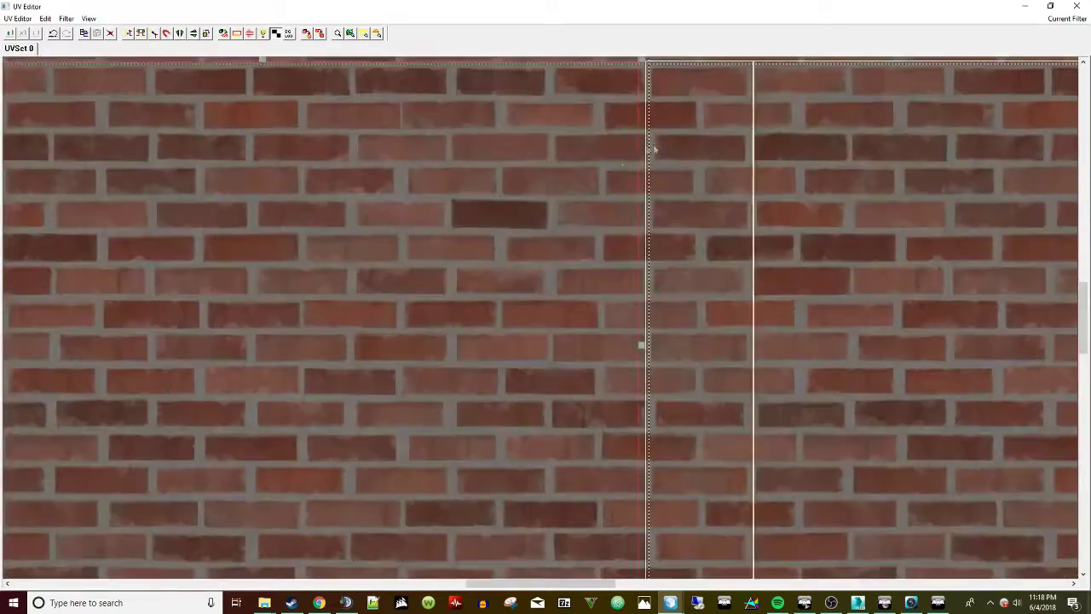
scroll(1084, 305, "up", 3)
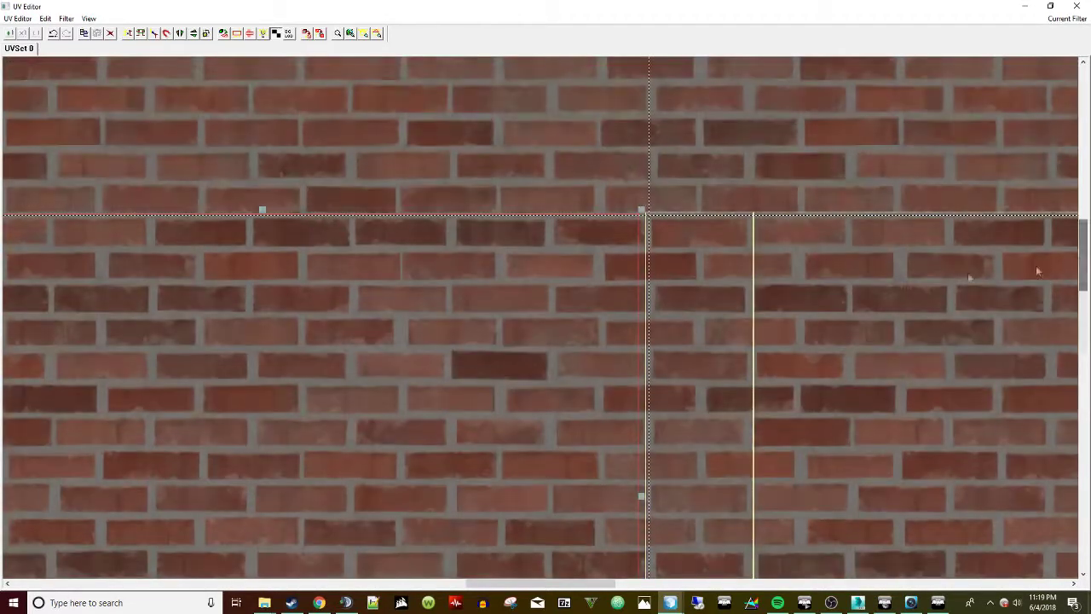
left_click_drag(611, 281, 616, 279)
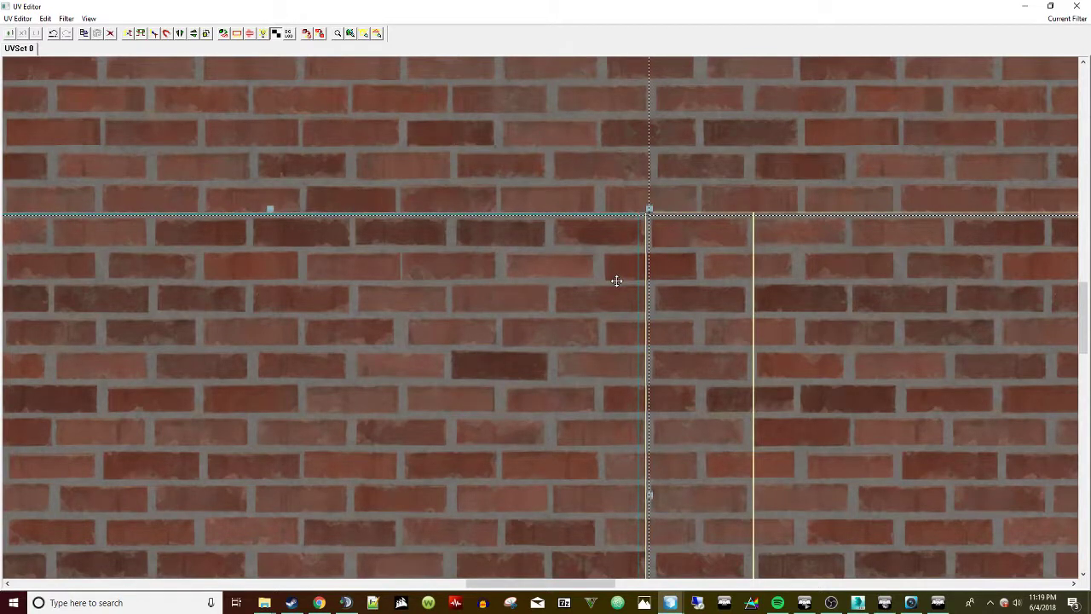
Enlarge the side-wall UV island until its lower edge lines up with the bottom of the front wall's island.
scroll(827, 305, "down", 2)
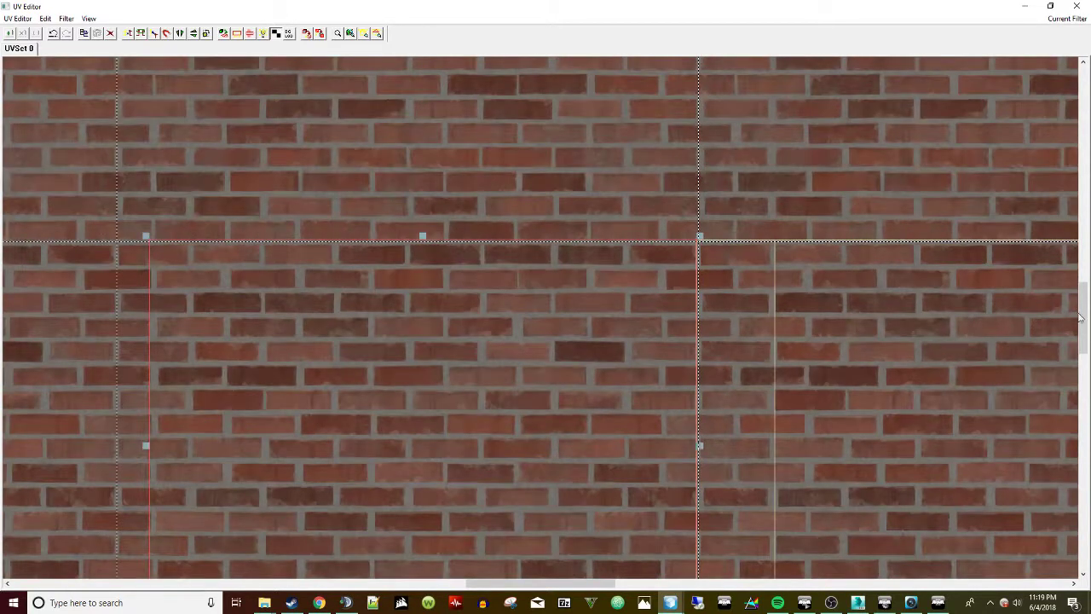
scroll(696, 480, "down", 5)
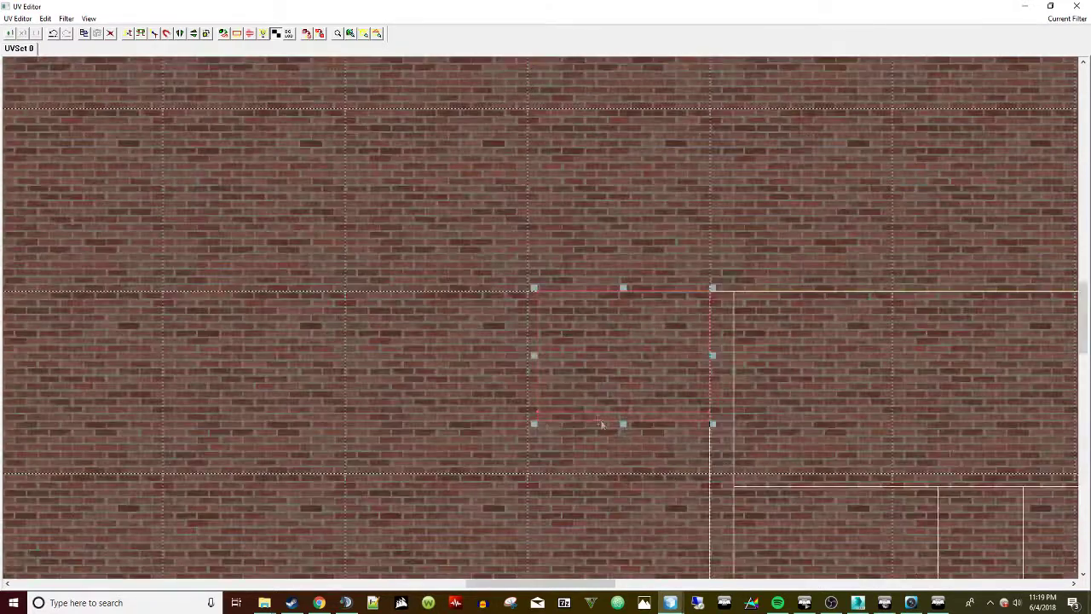
left_click_drag(533, 424, 444, 517)
scroll(716, 498, "down", 3)
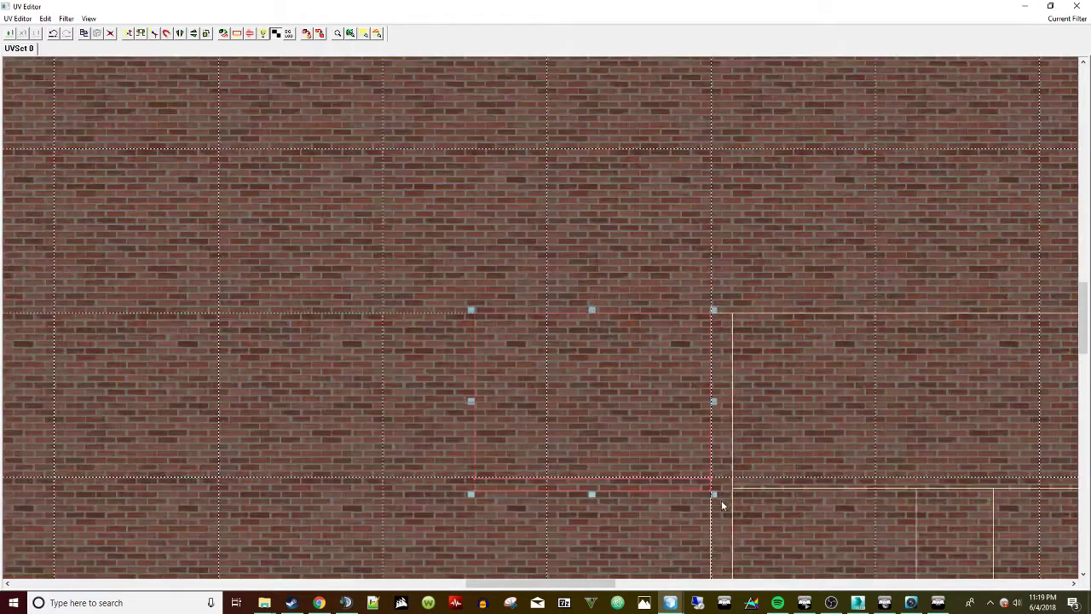
left_click_drag(1084, 318, 1086, 415)
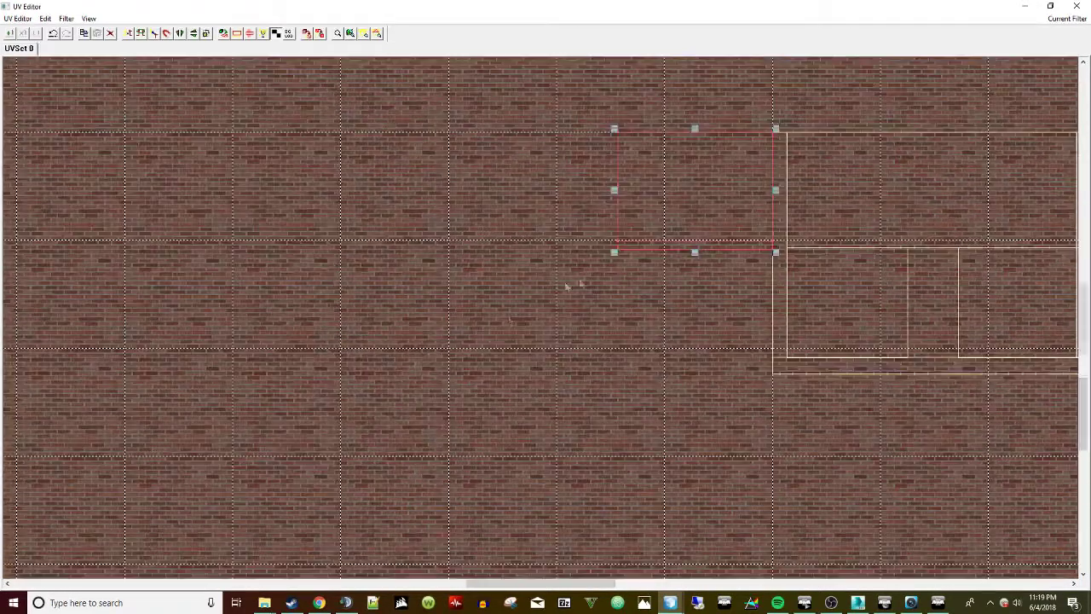
left_click_drag(614, 252, 448, 378)
scroll(793, 366, "up", 3)
scroll(800, 356, "up", 8)
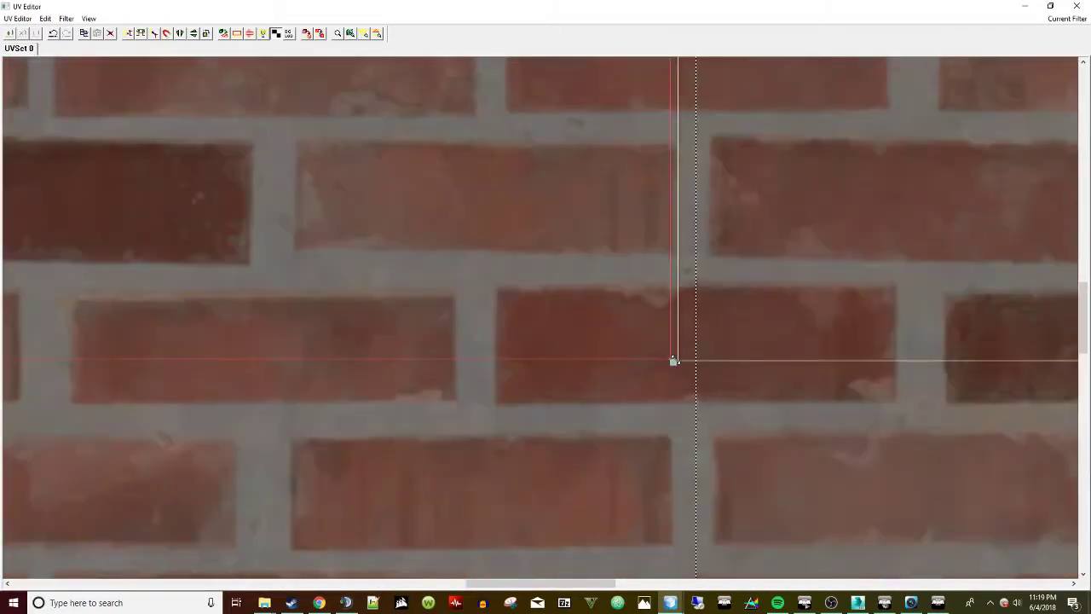
left_click_drag(672, 364, 675, 365)
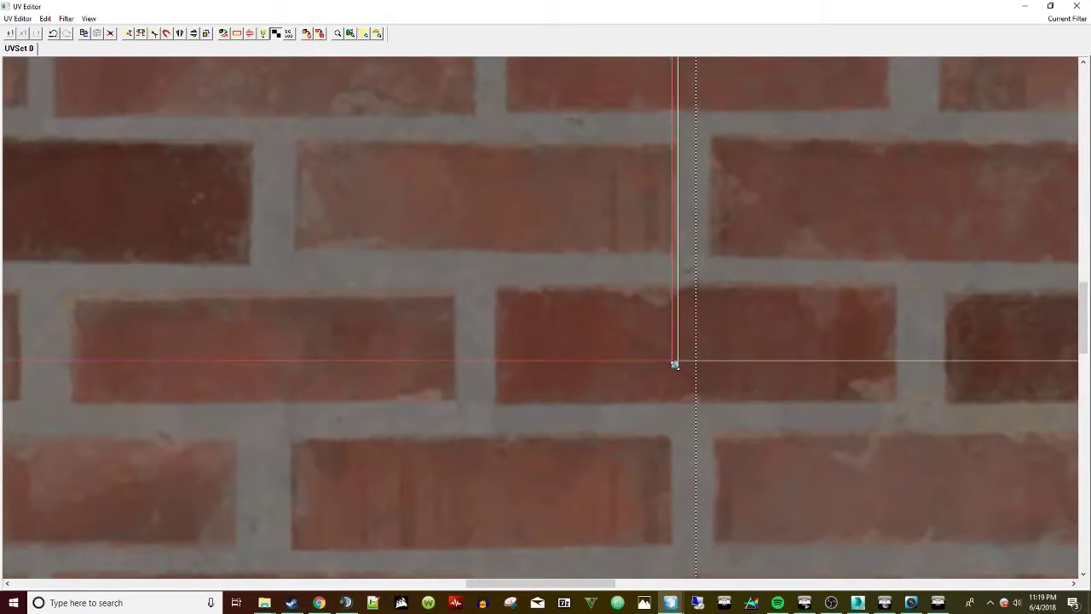
Close the UV Editor and clear the face selection in the 3D preview.
scroll(739, 412, "down", 5)
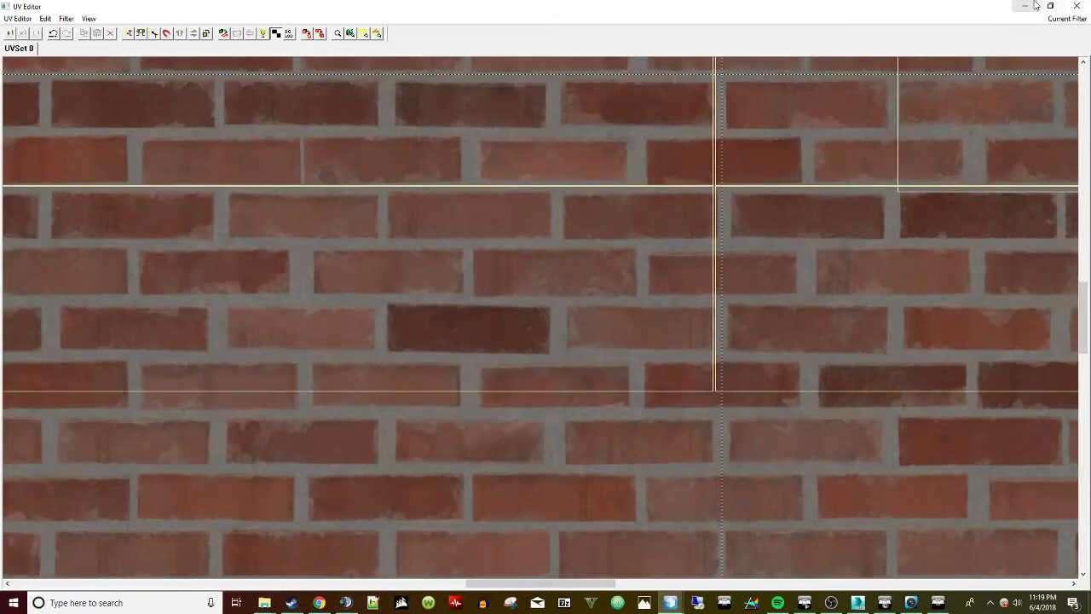
left_click(1075, 6)
left_click(634, 586)
left_click_drag(691, 355, 480, 435)
left_click(480, 434)
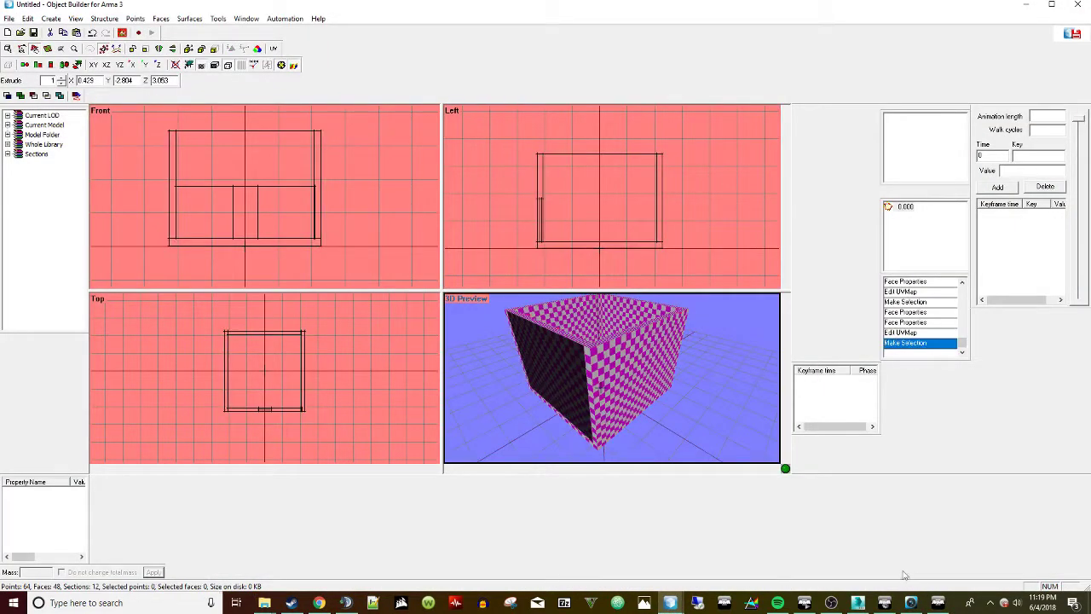
Switch to the Model viewer and examine the brick mapping on the front wall, around the doorway and at the side-wall corner.
left_click(938, 603)
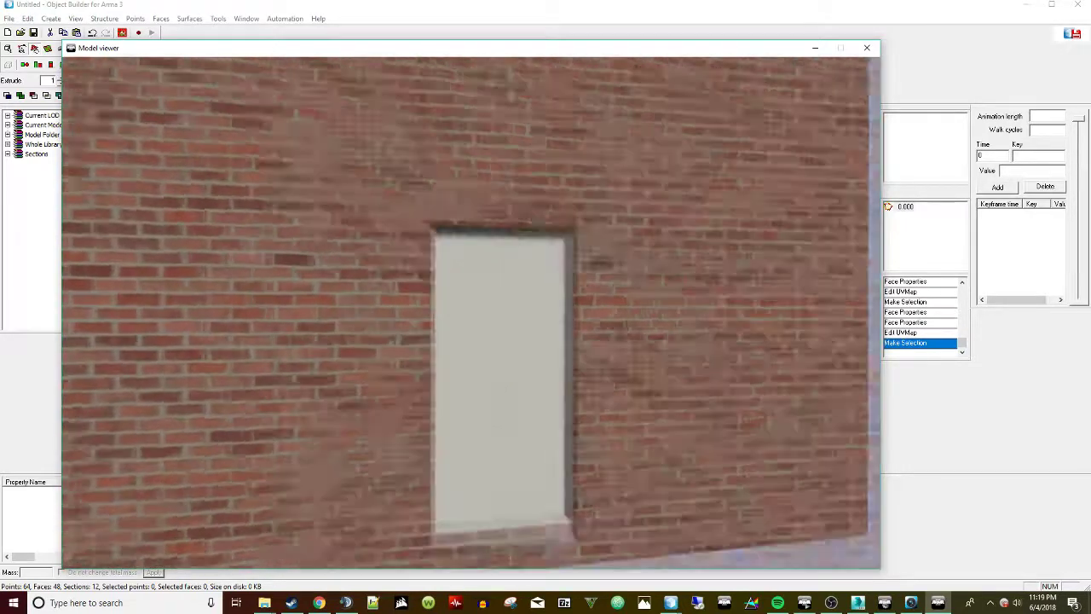
scroll(471, 313, "up", 2)
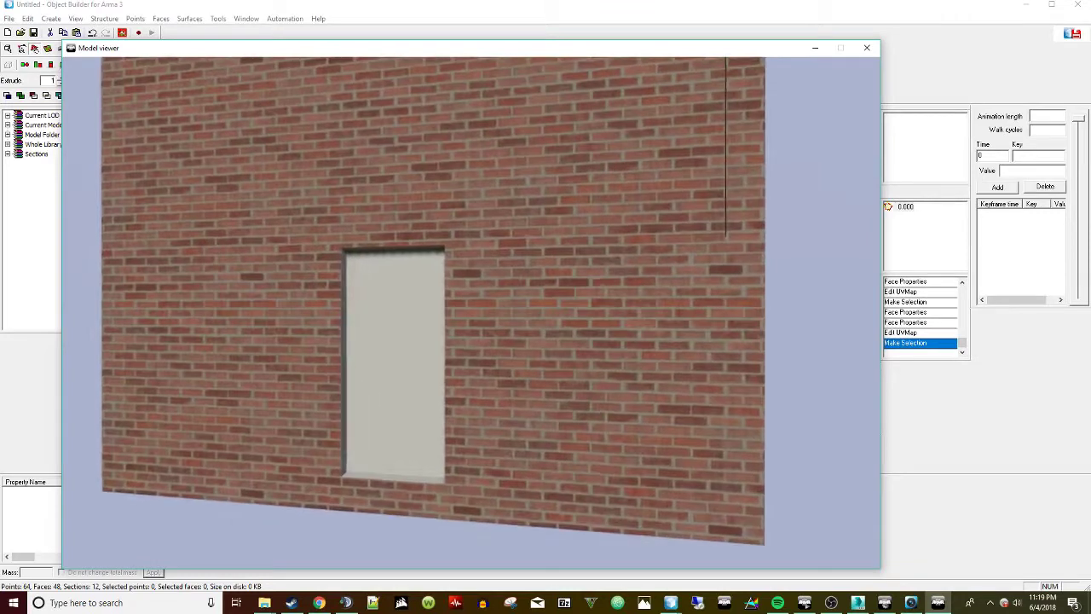
key("alt+Tab")
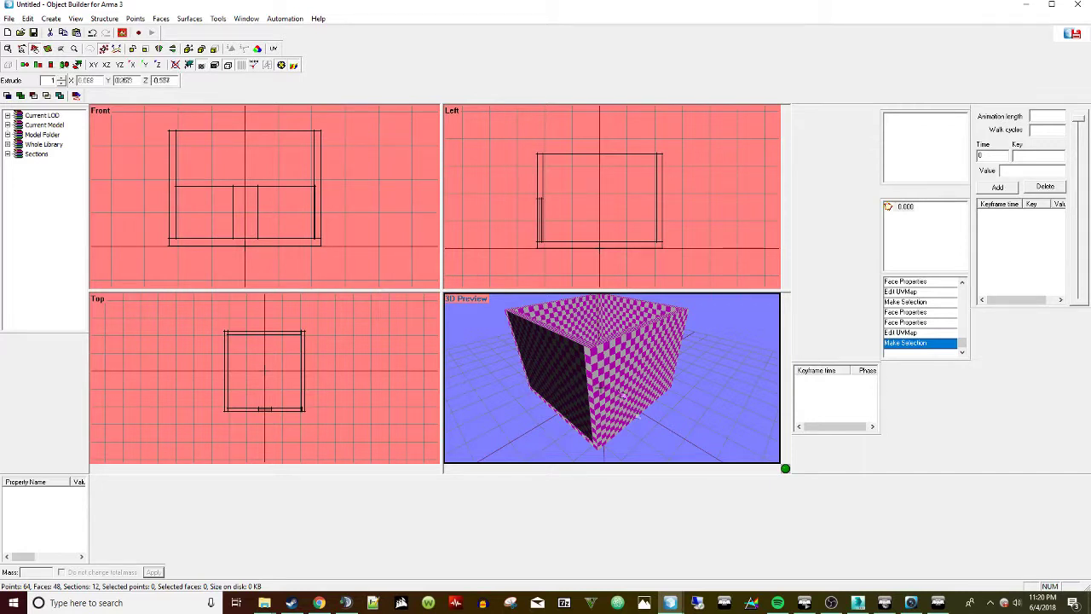
left_click(938, 603)
scroll(471, 312, "down", 4)
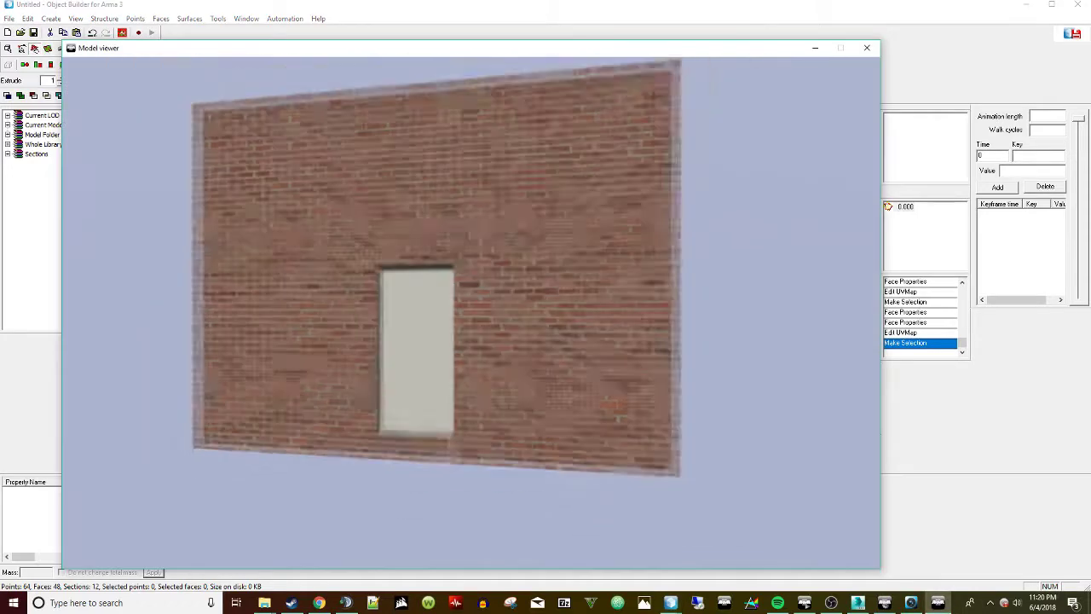
scroll(471, 312, "up", 6)
scroll(471, 312, "down", 5)
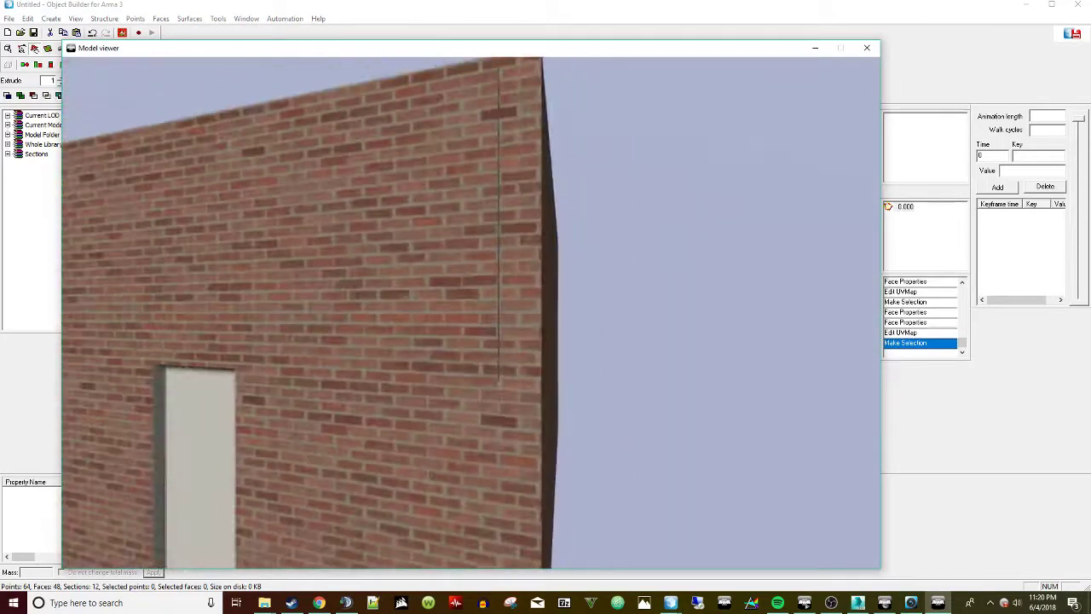
left_click_drag(470, 312, 366, 319)
scroll(471, 312, "up", 1)
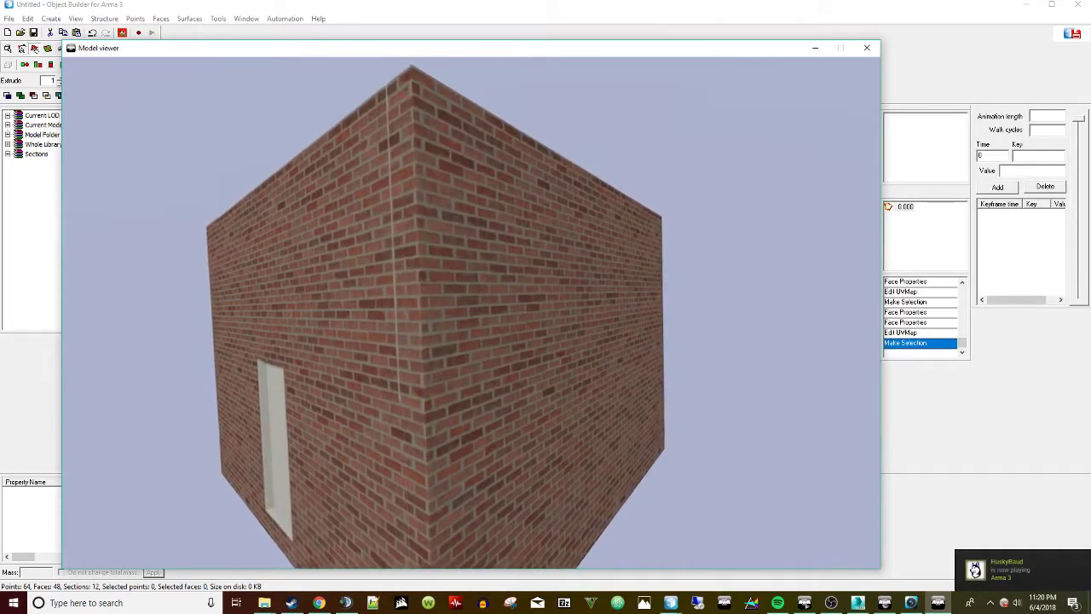
scroll(470, 312, "down", 2)
mouse_move(471, 312)
left_mouse_down()
mouse_move(579, 317)
mouse_move(405, 312)
mouse_move(452, 319)
left_mouse_up()
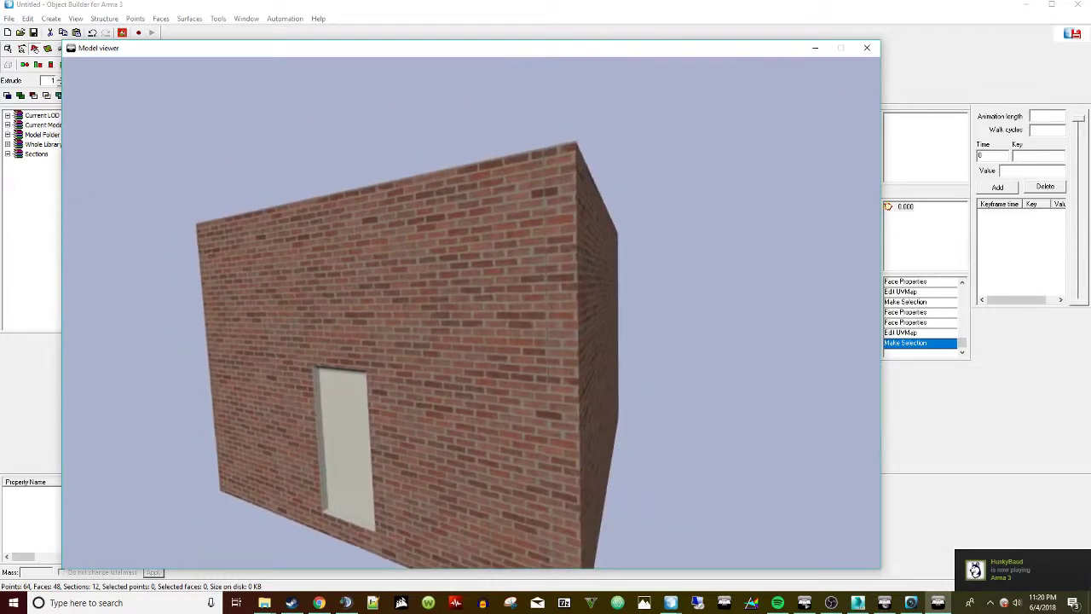
scroll(470, 312, "up", 3)
scroll(471, 312, "down", 3)
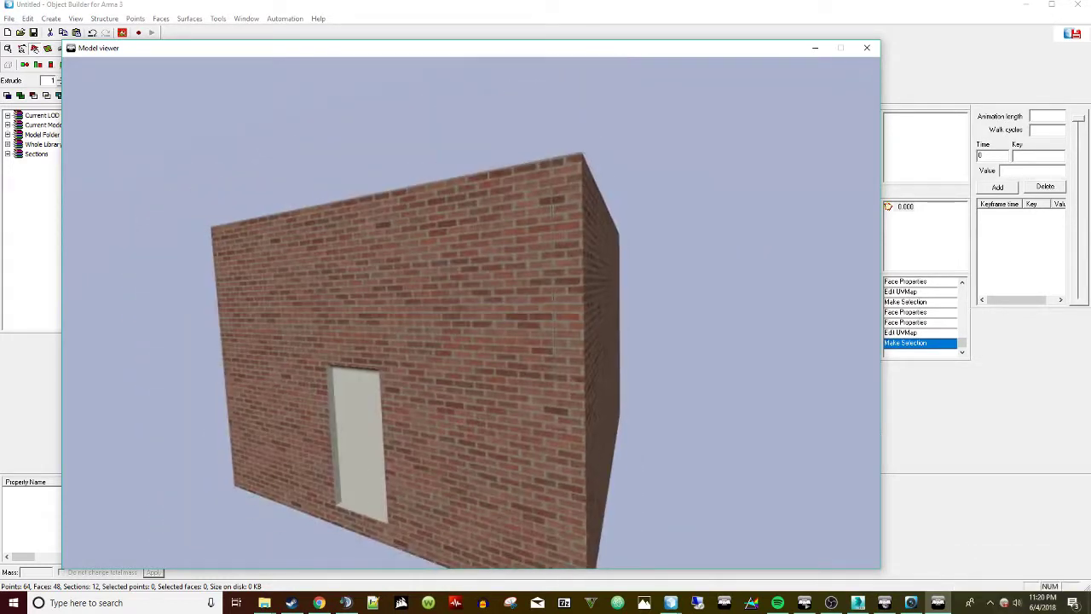
Assign the BrickWall.rvmat material to all faces of the house model and clear the selection.
key("Escape")
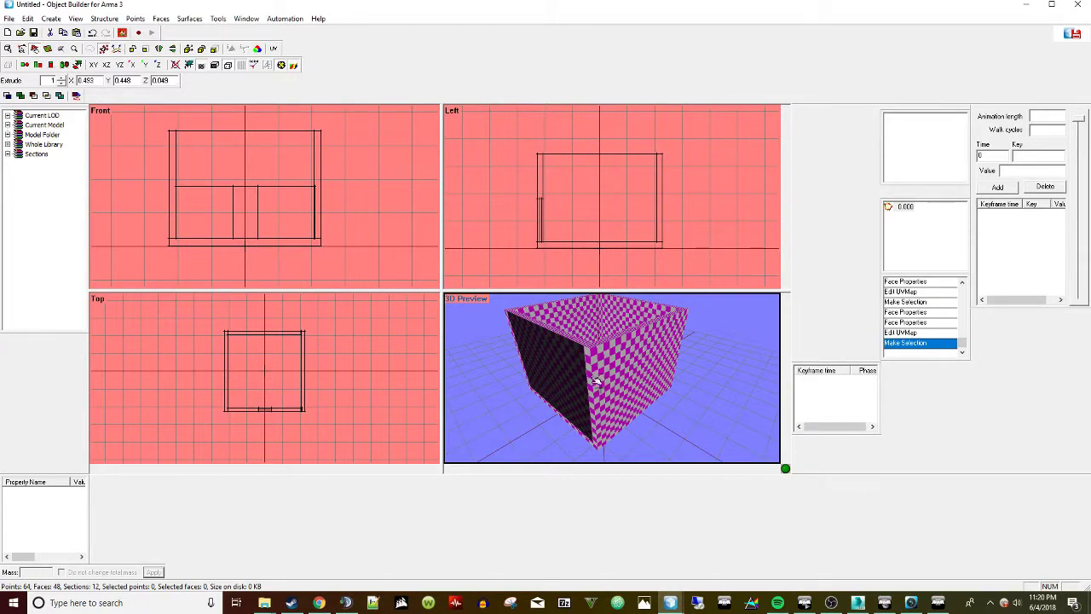
key("ctrl+a")
left_click_drag(658, 409, 655, 406)
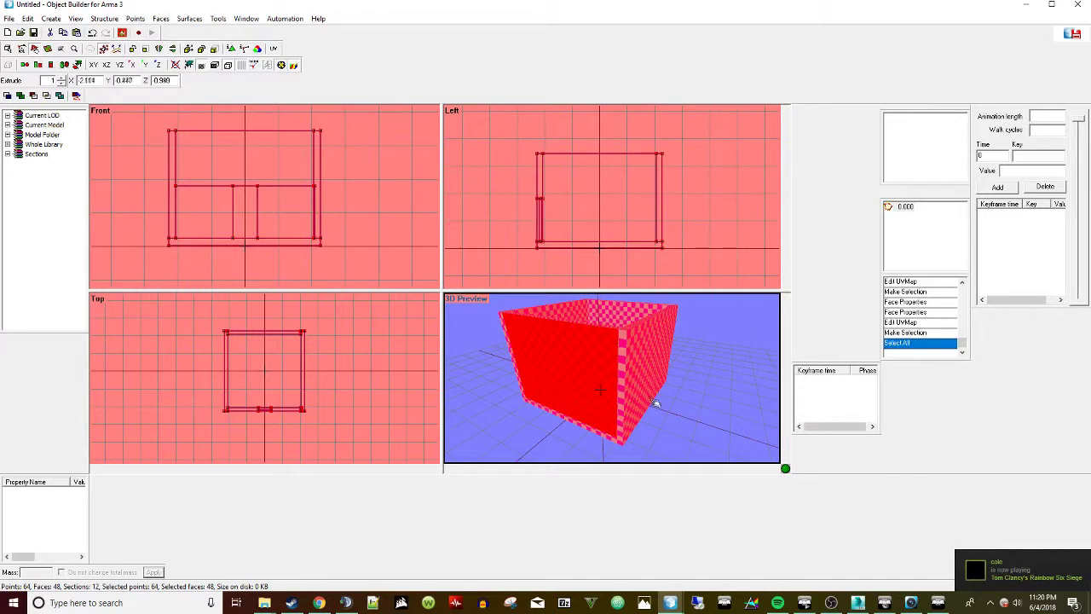
left_click(231, 50)
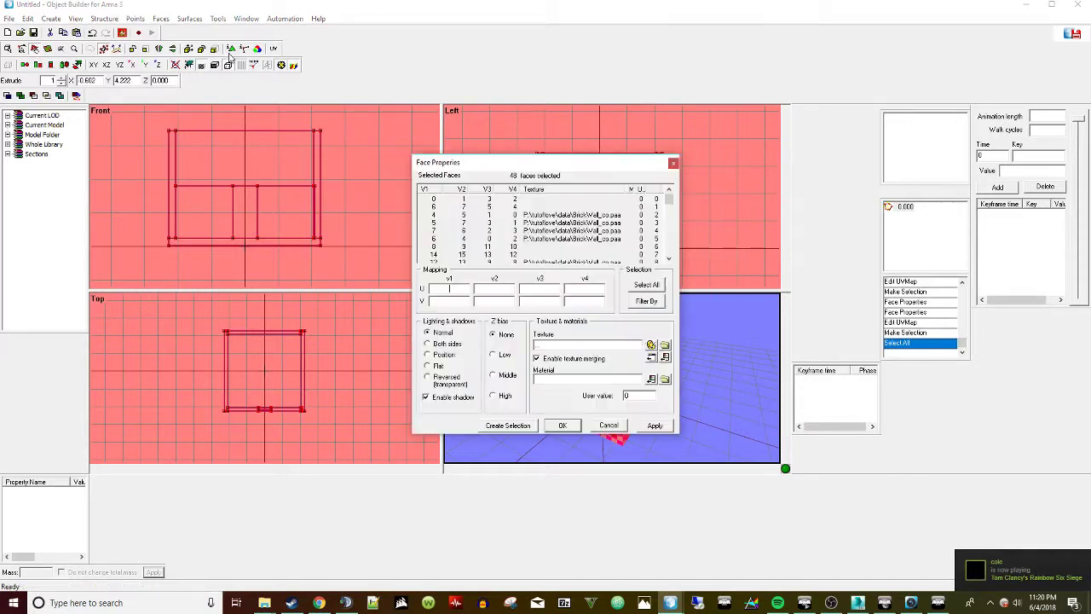
left_click(665, 380)
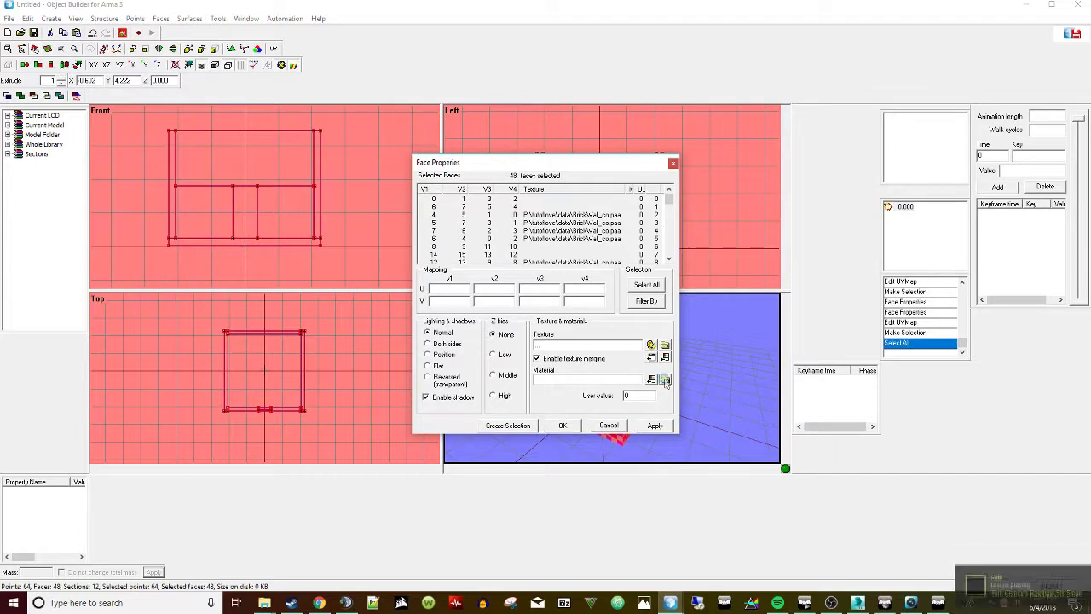
double_click(502, 238)
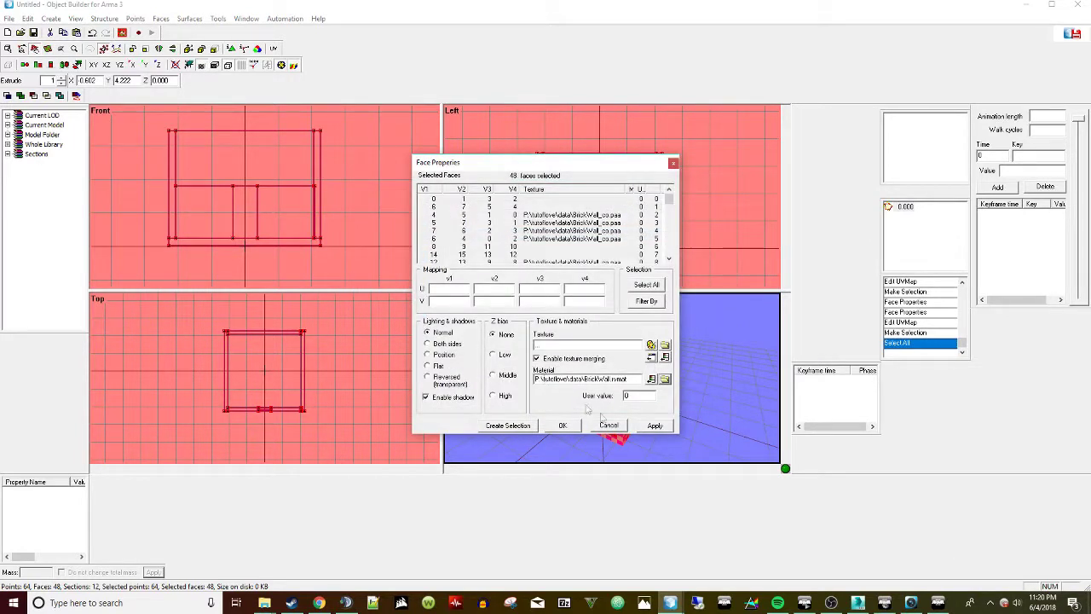
left_click(648, 429)
left_click(563, 425)
left_click(694, 428)
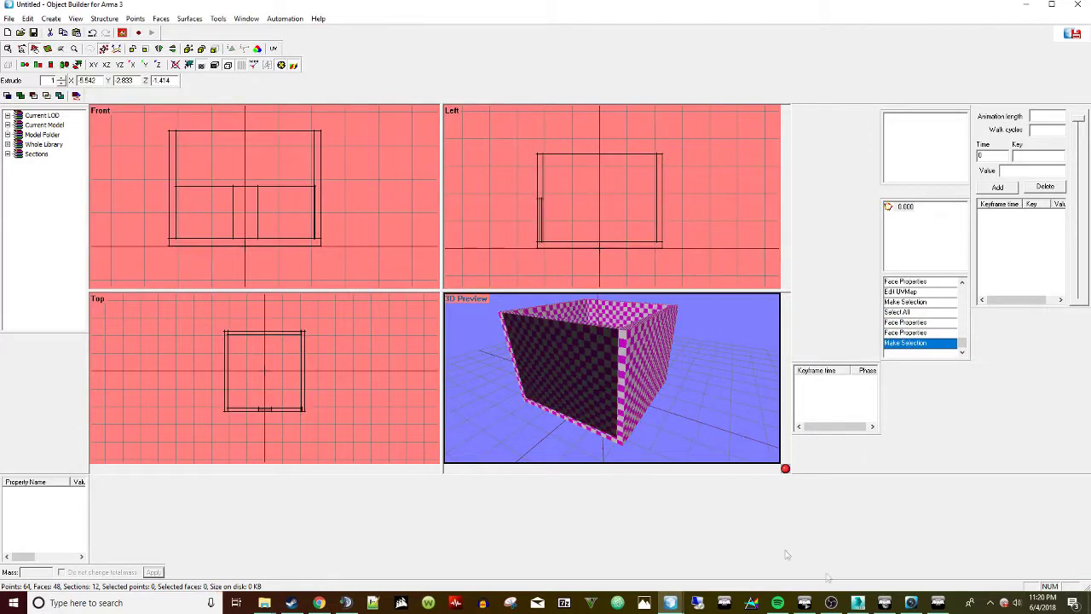
Switch to the Model viewer, examine the brick relief on the front wall and around the doorway, and return to Object Builder.
left_click(938, 603)
scroll(471, 312, "up", 8)
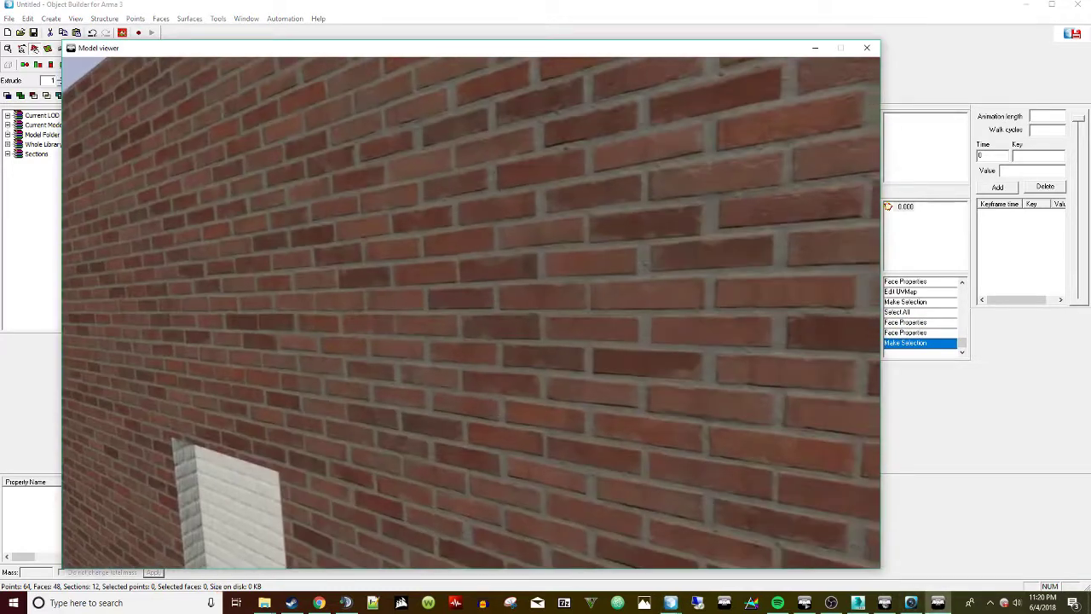
left_click_drag(470, 312, 324, 303)
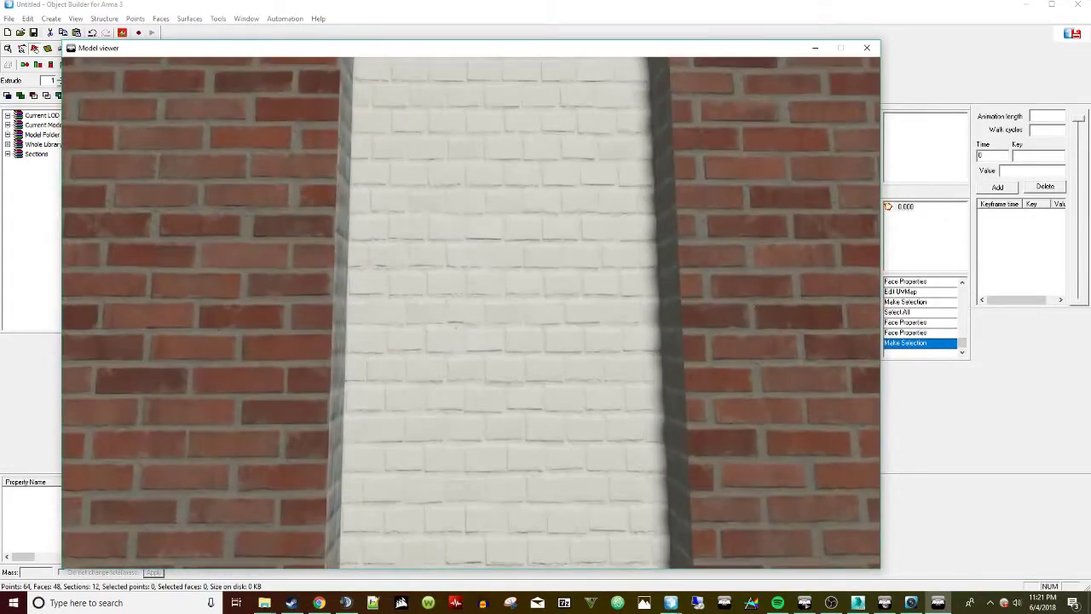
key("alt+Tab")
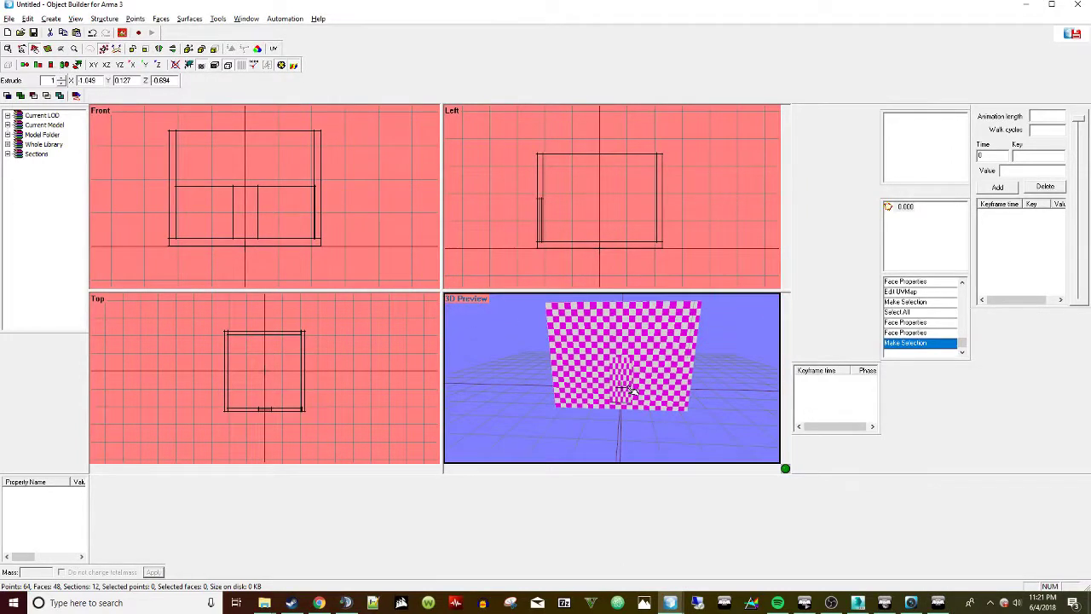
Select the front wall's faces around the doorway and inspect their texture and material paths in Face Properties without changing anything.
left_click(607, 349)
left_click(569, 393, "ctrl")
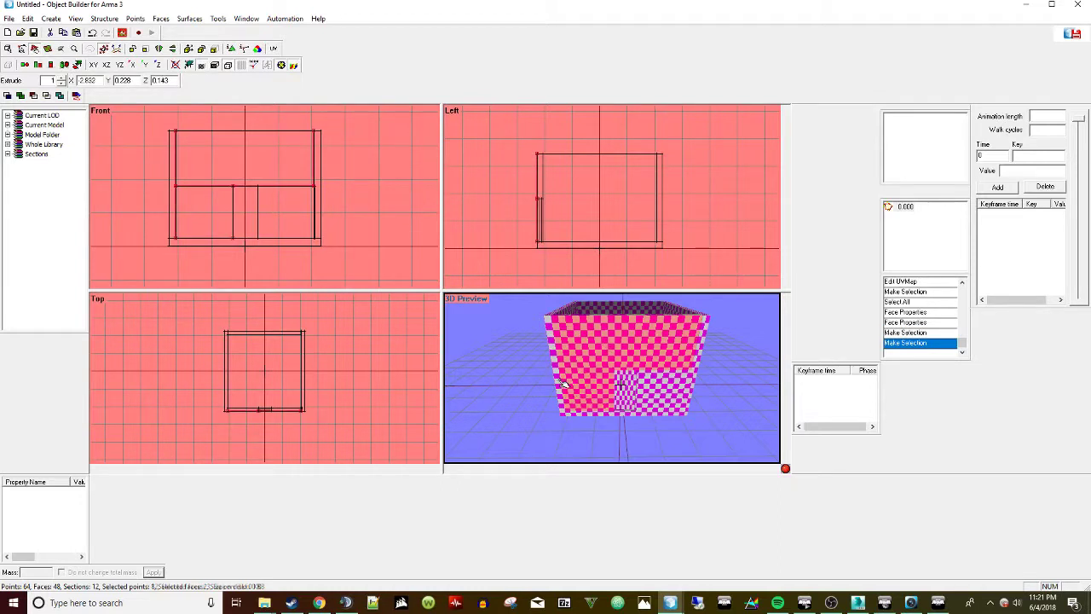
left_click(682, 393, "ctrl")
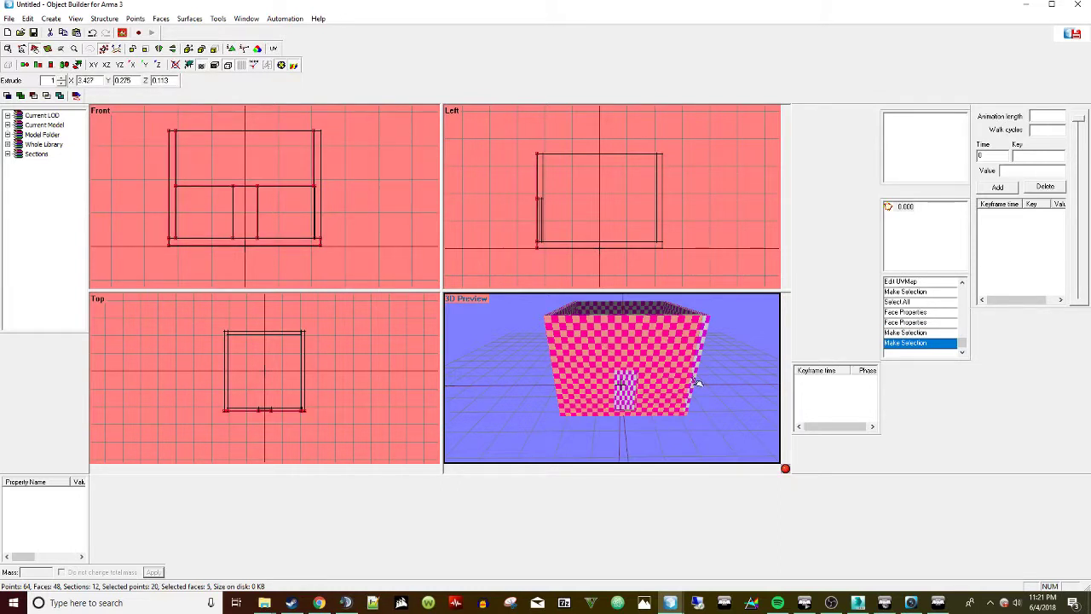
left_click(231, 49)
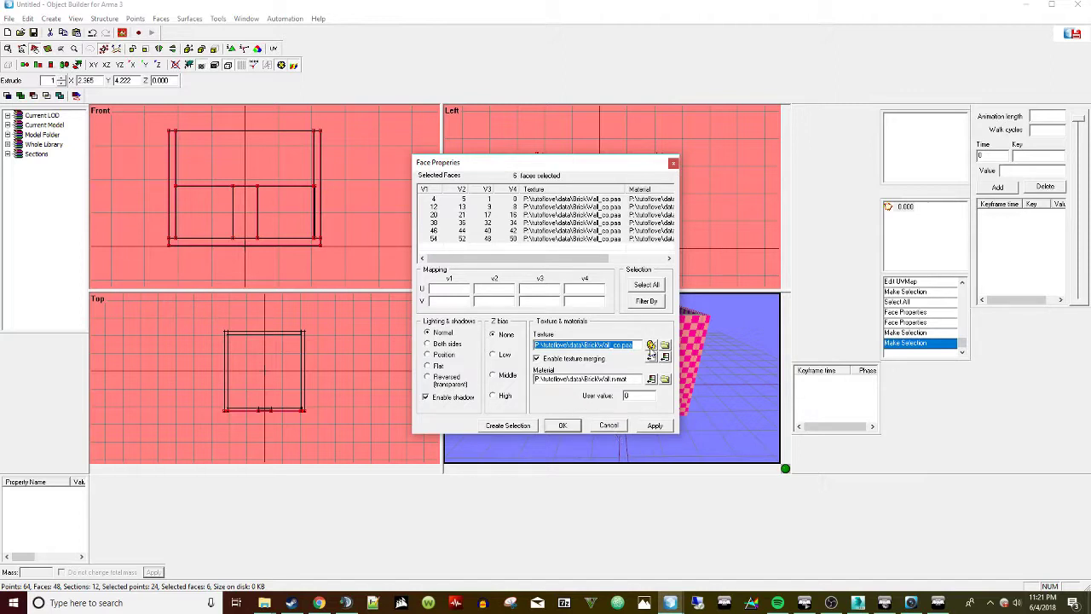
left_click(608, 426)
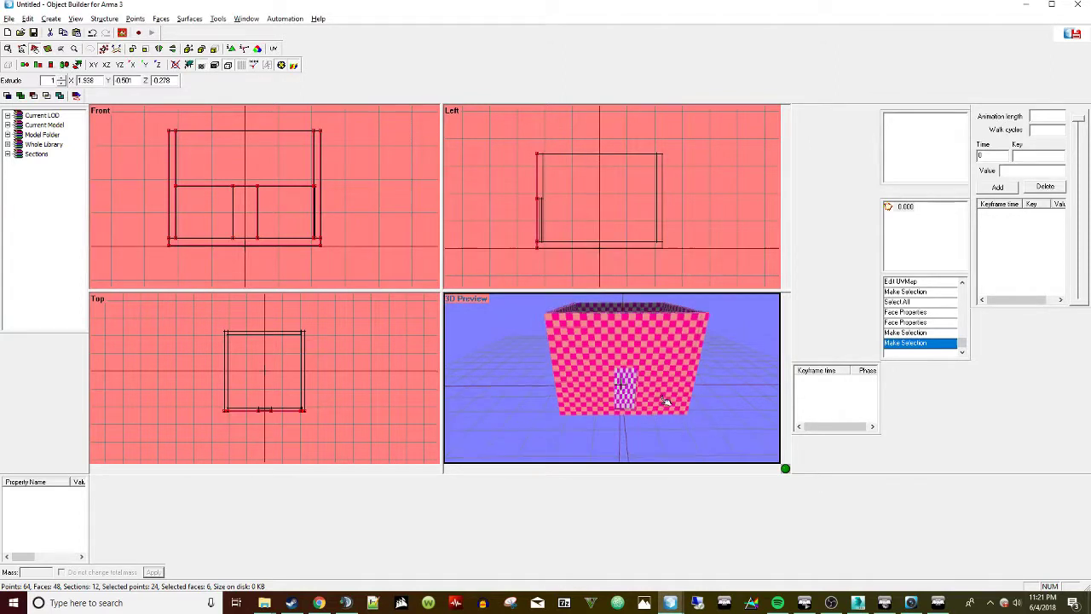
Examine the front wall in the 3D preview and the Model viewer, and return to Object Builder.
scroll(625, 390, "up", 3)
scroll(735, 421, "down", 3)
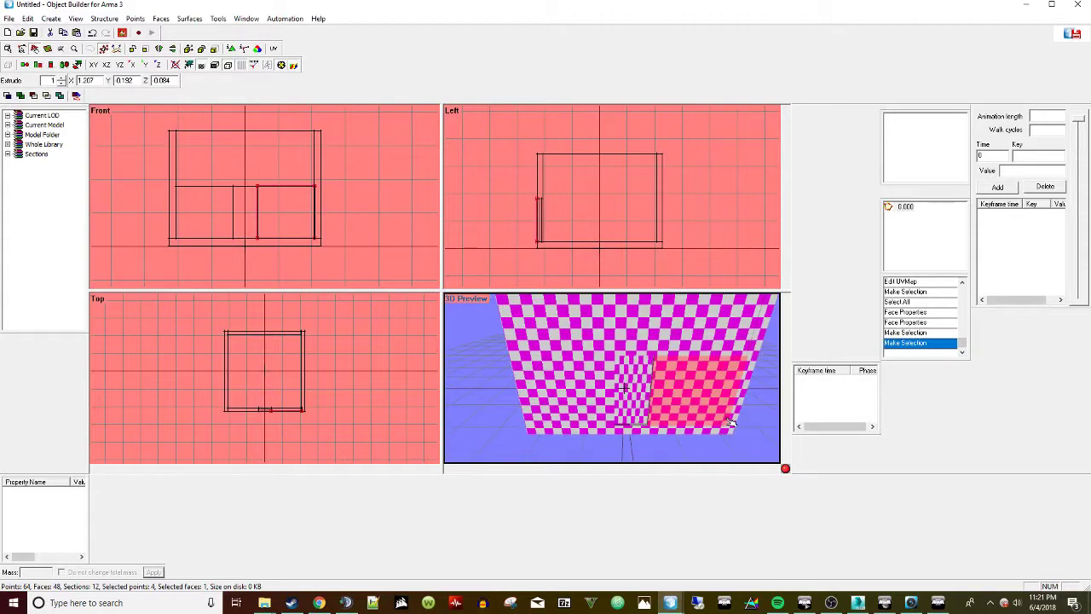
left_click(938, 602)
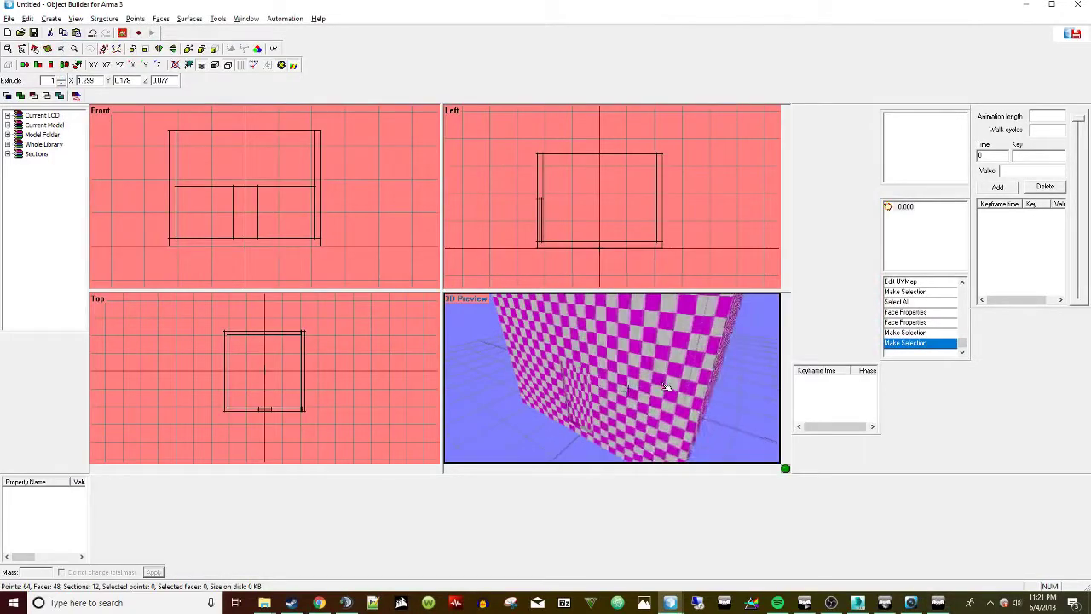
left_click_drag(666, 386, 670, 388)
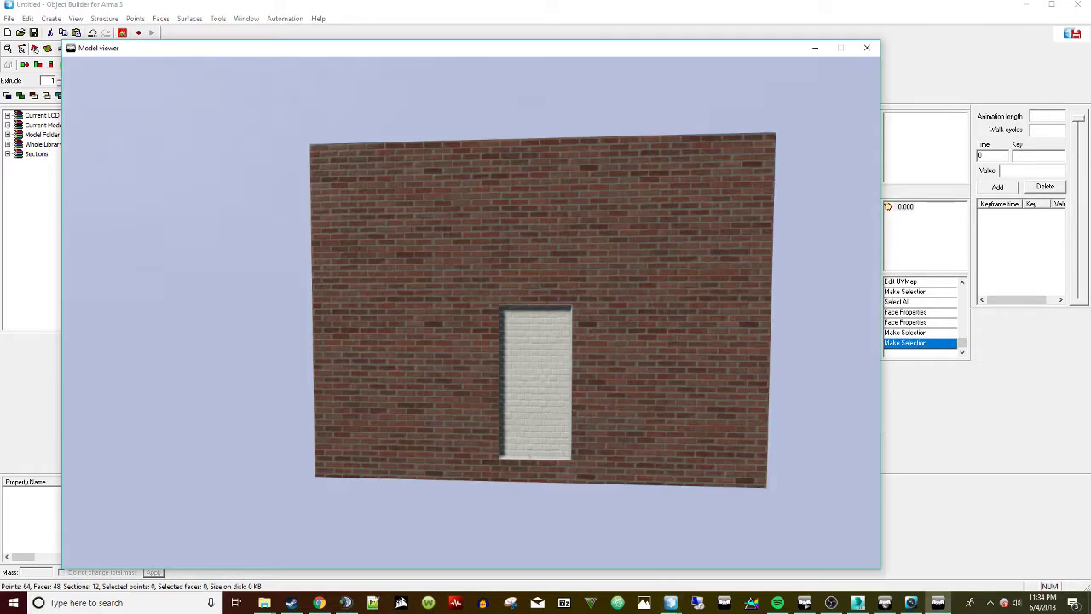
key("alt+Tab")
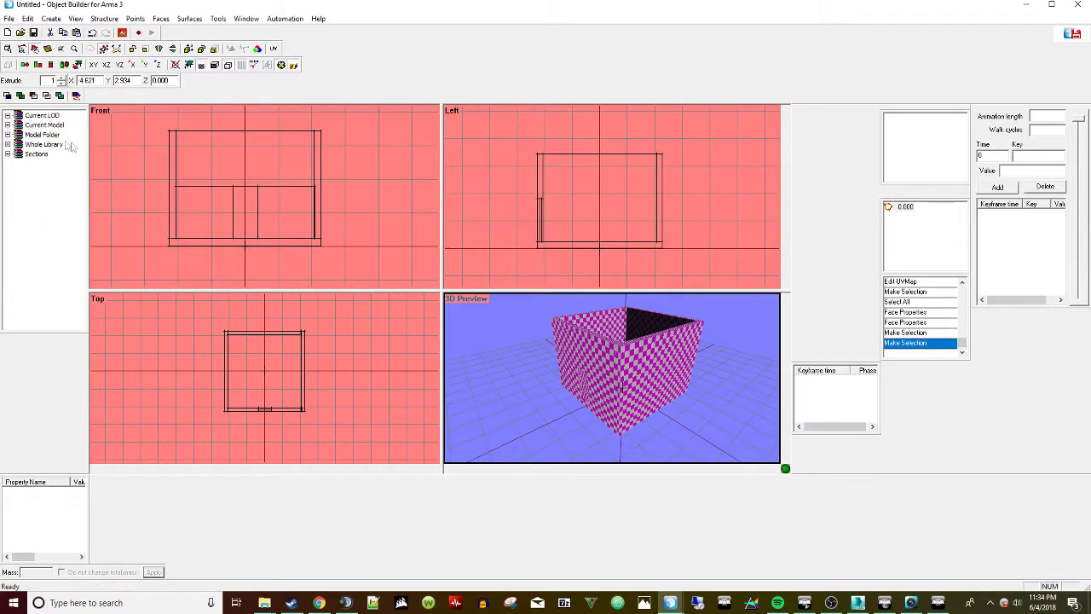
Expand the current model's textures and materials in the library and select all faces that use BrickWall_co.paa.
left_click(7, 125)
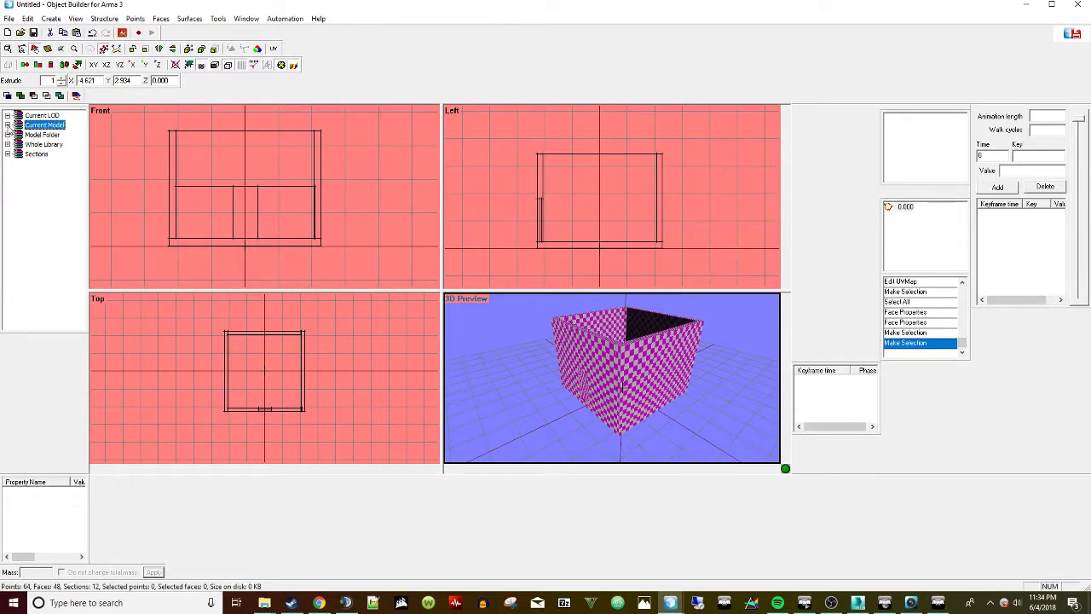
left_click(7, 125)
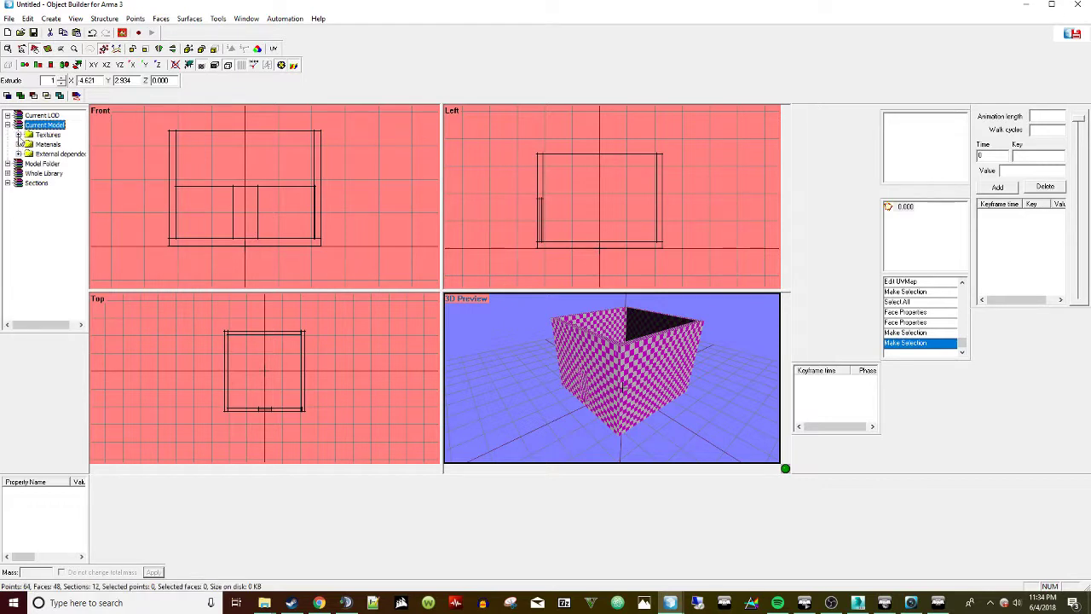
left_click(18, 134)
left_click(18, 163)
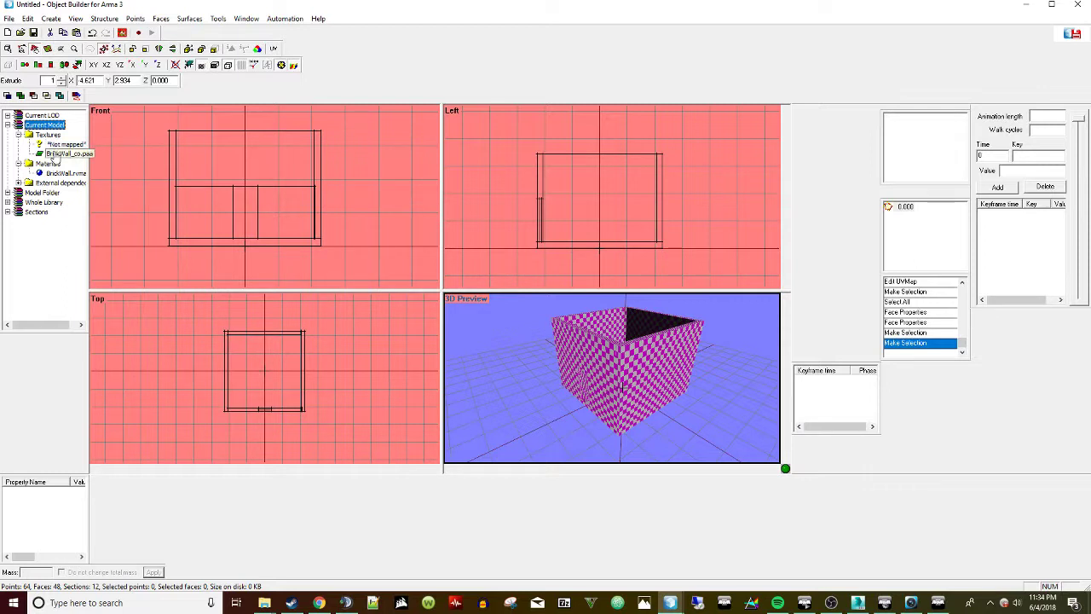
left_click(53, 154)
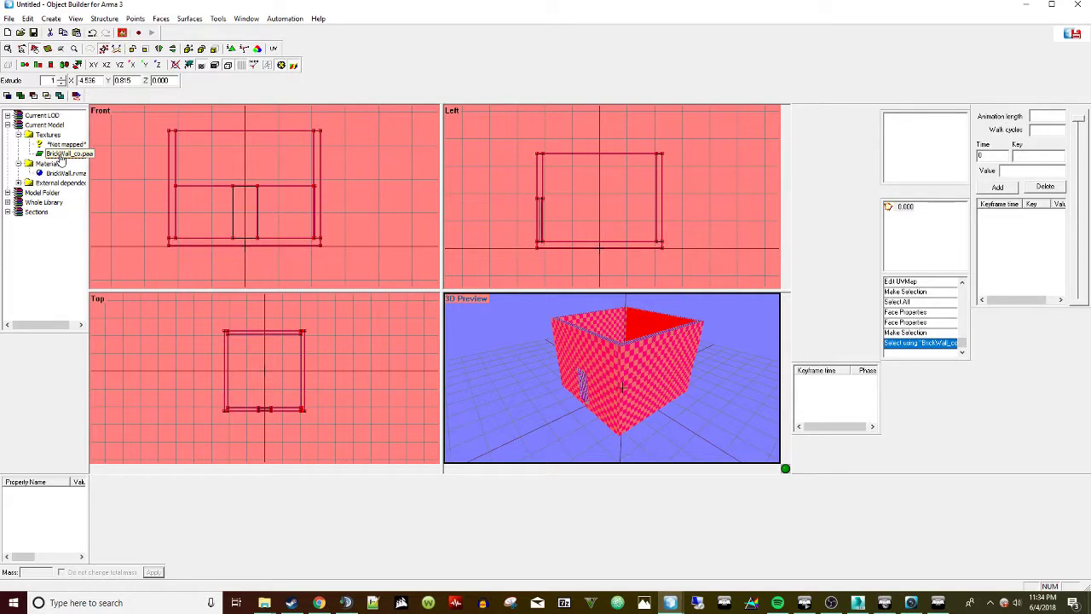
Remove the P:\ prefix from the selected brick faces' texture and material paths, apply it and clear the selection.
left_click(232, 49)
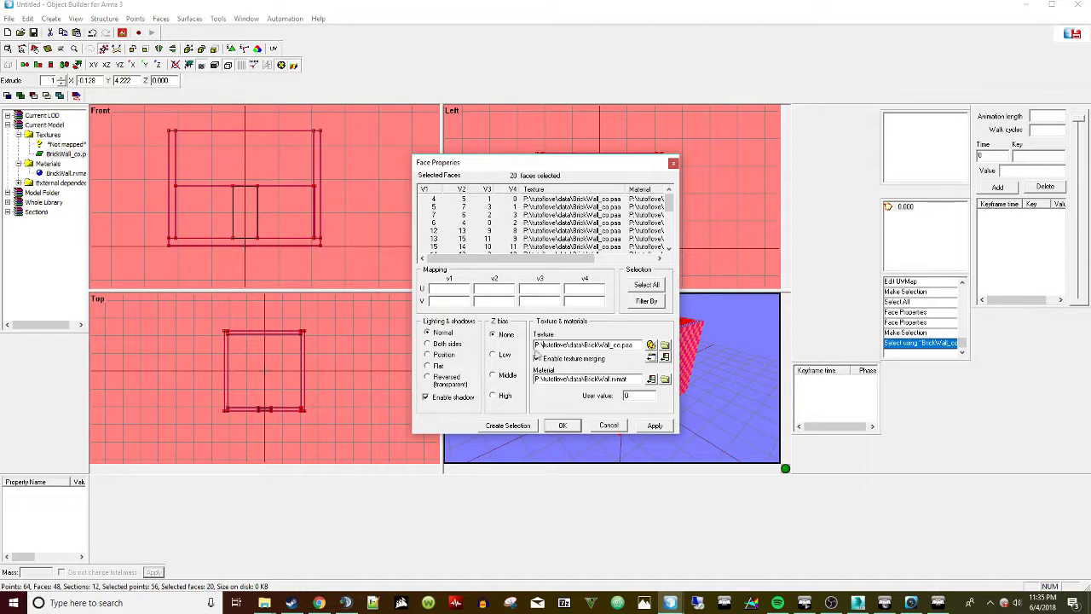
left_click_drag(542, 345, 533, 346)
key("Delete")
left_click_drag(543, 384, 532, 383)
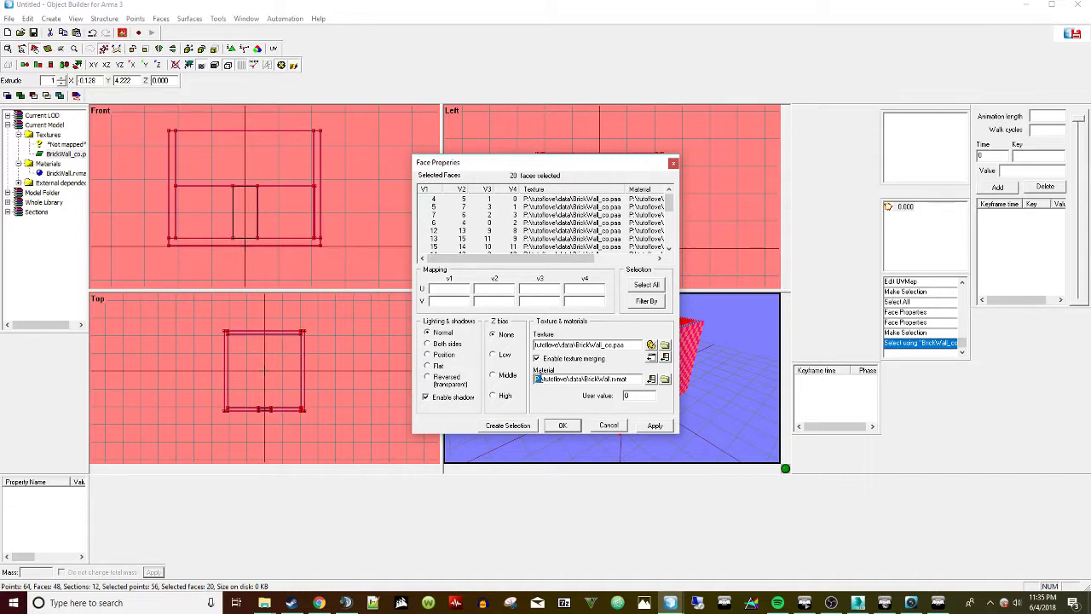
key("Delete")
left_click(653, 426)
left_click(562, 424)
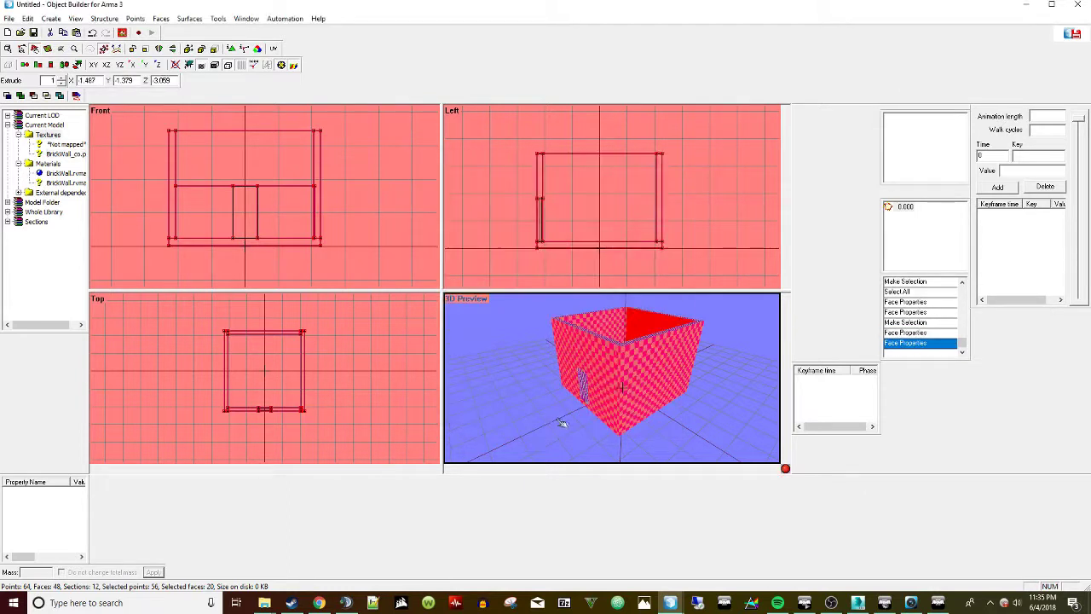
left_click(577, 418)
Inspect the faces using the BrickWall.rvmat entries and the BrickWall_co.paa texture, checking the brick faces' paths in Face Properties.
double_click(65, 173)
double_click(65, 182)
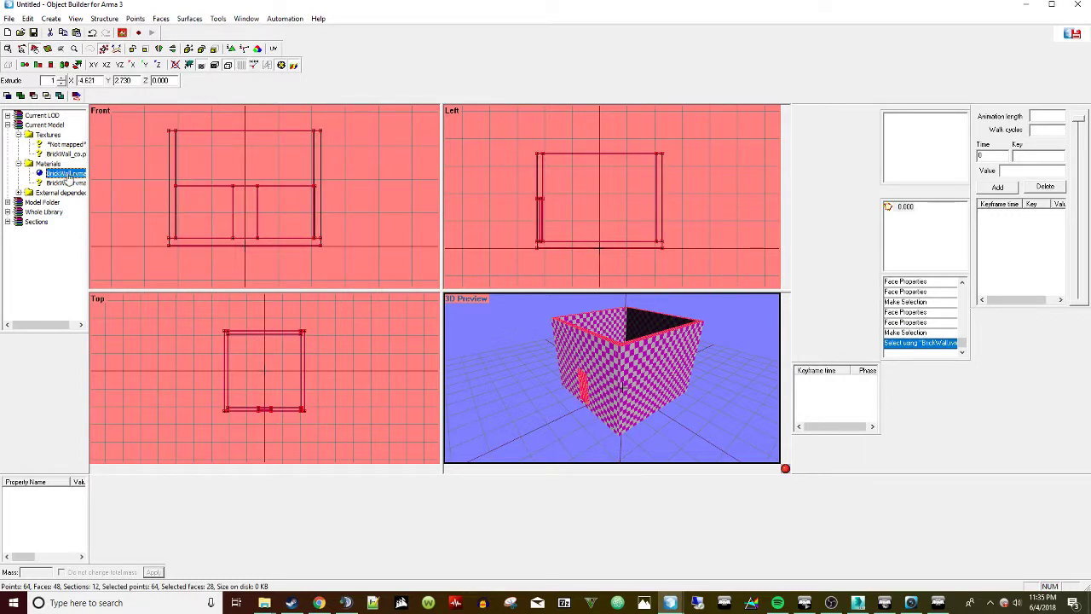
key("e")
left_click(608, 425)
double_click(67, 173)
left_click(71, 175)
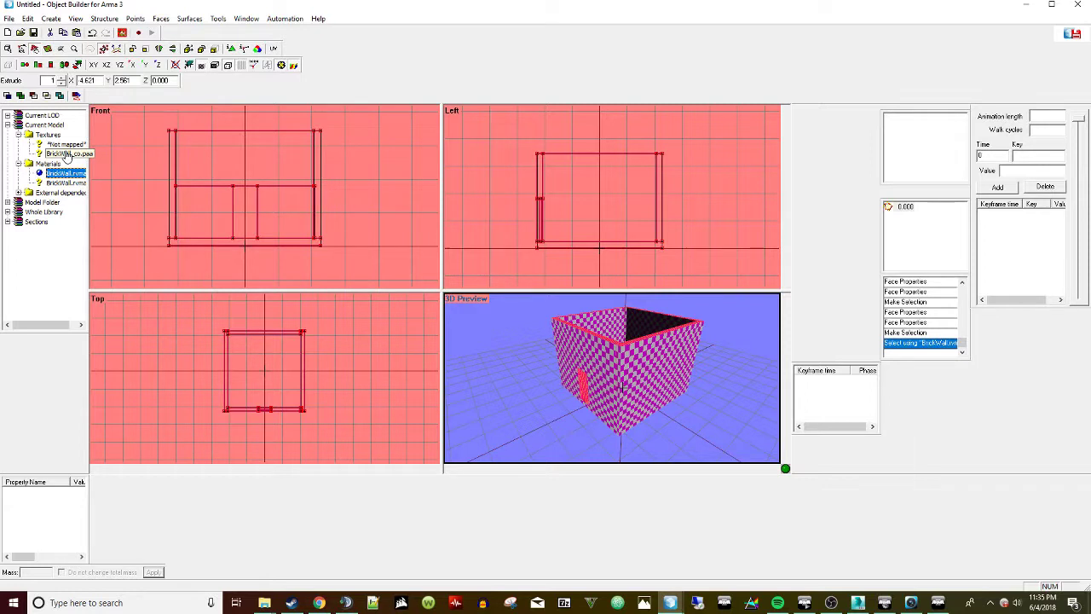
double_click(67, 154)
left_click(230, 49)
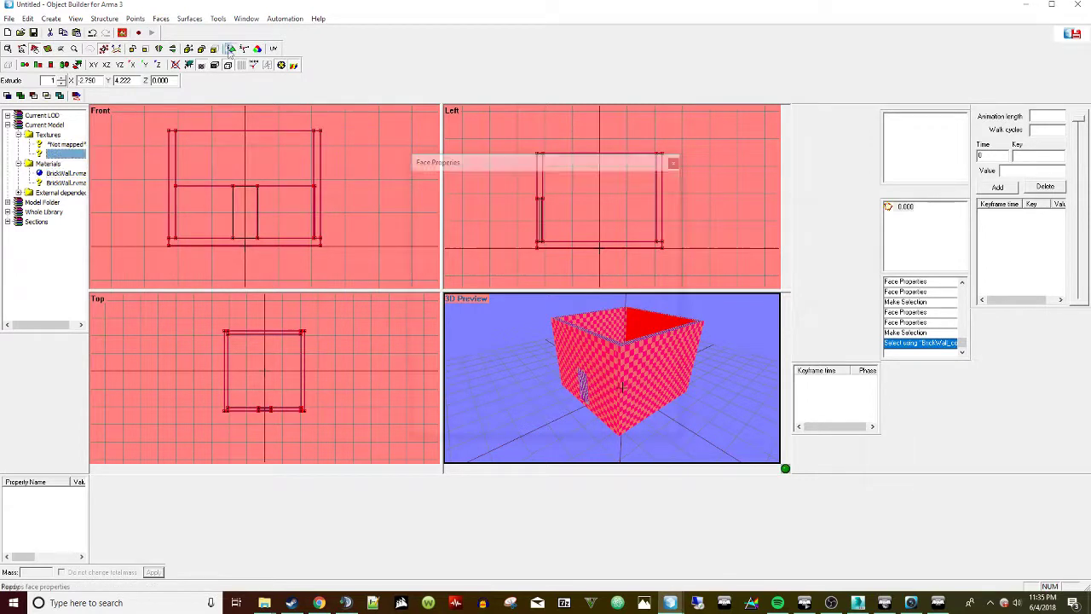
double_click(525, 382)
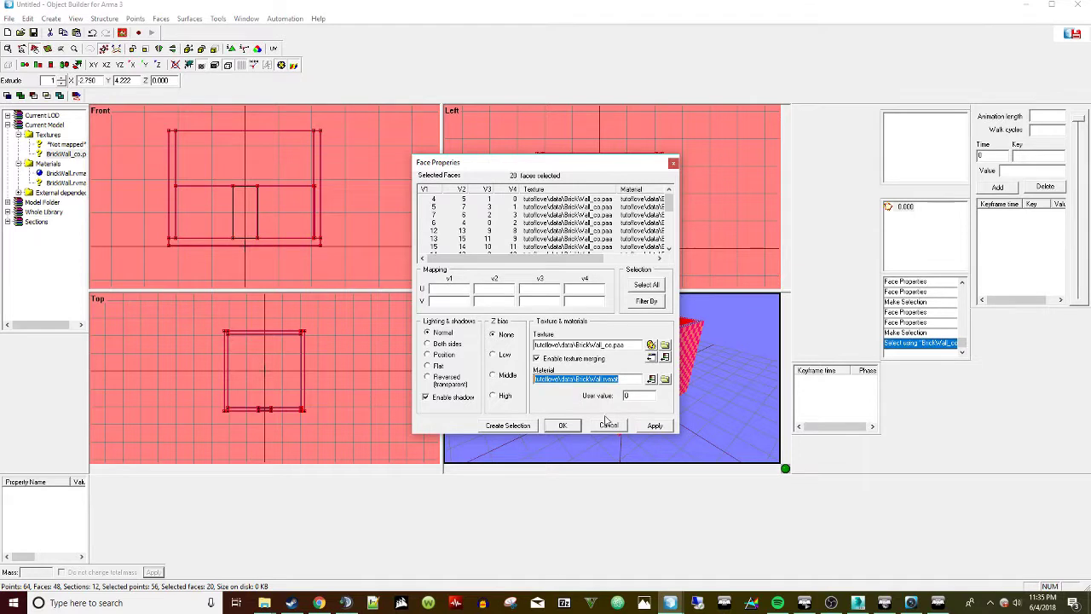
left_click(609, 424)
Select the remaining faces using the P:\ version of BrickWall.rvmat and remove the P:\ prefix from their material path.
double_click(66, 174)
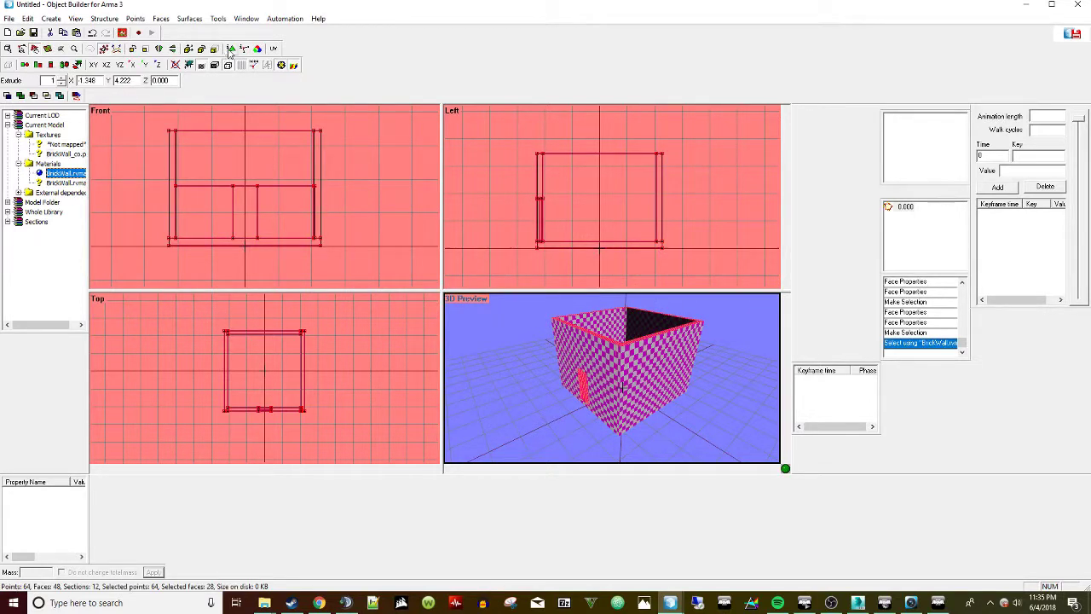
left_click(230, 49)
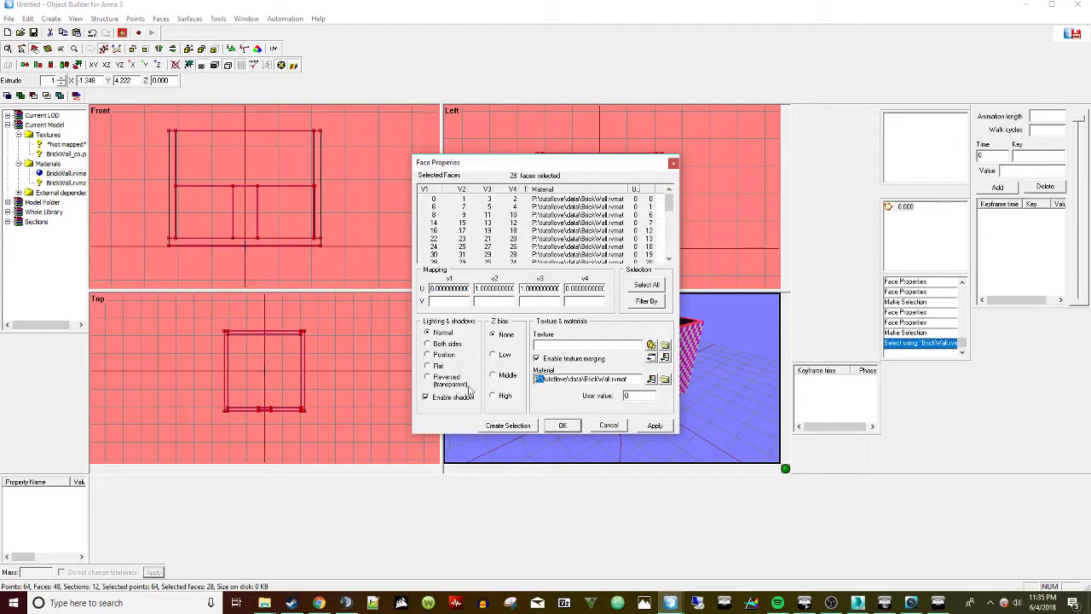
key("Delete")
left_click(662, 431)
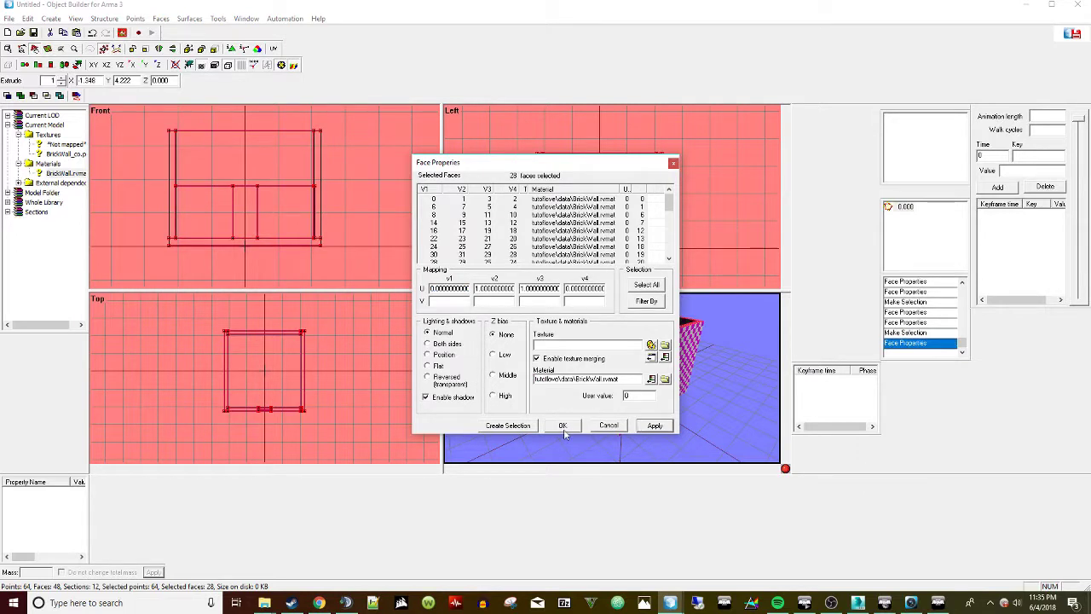
left_click(562, 426)
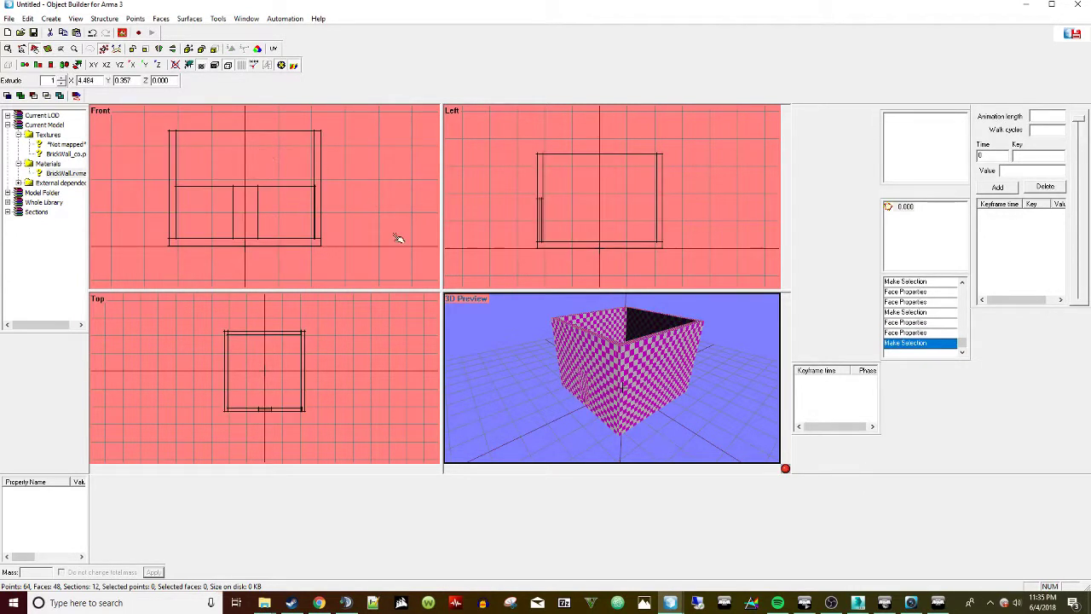
Open Mass Texture & Material renaming and examine the full paths of the BrickWall.rvmat and BrickWall_co.paa entries, leaving them unrenamed.
left_click(218, 17)
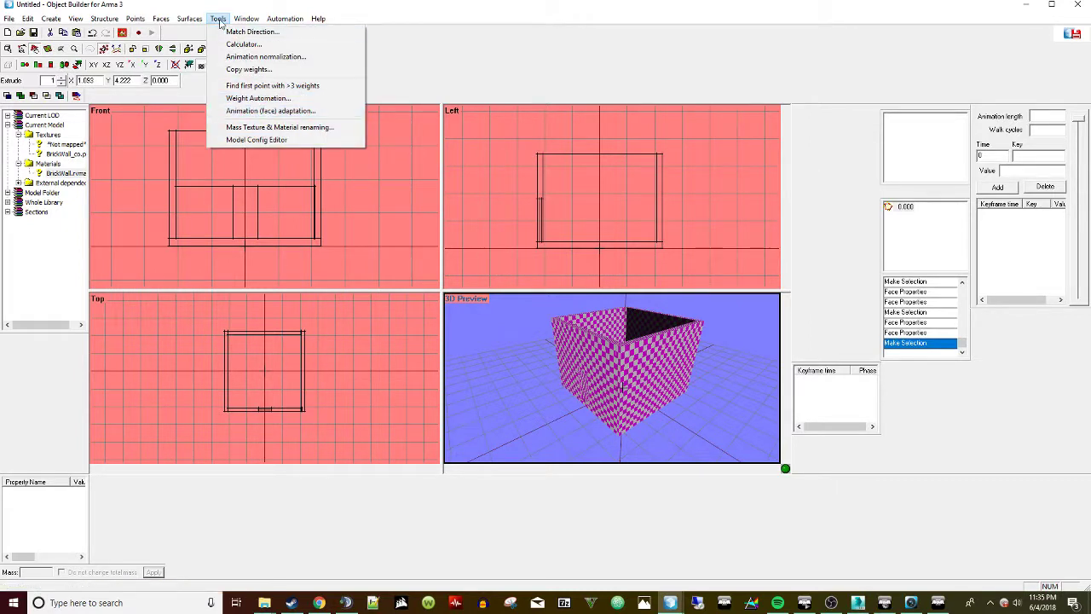
left_click(266, 127)
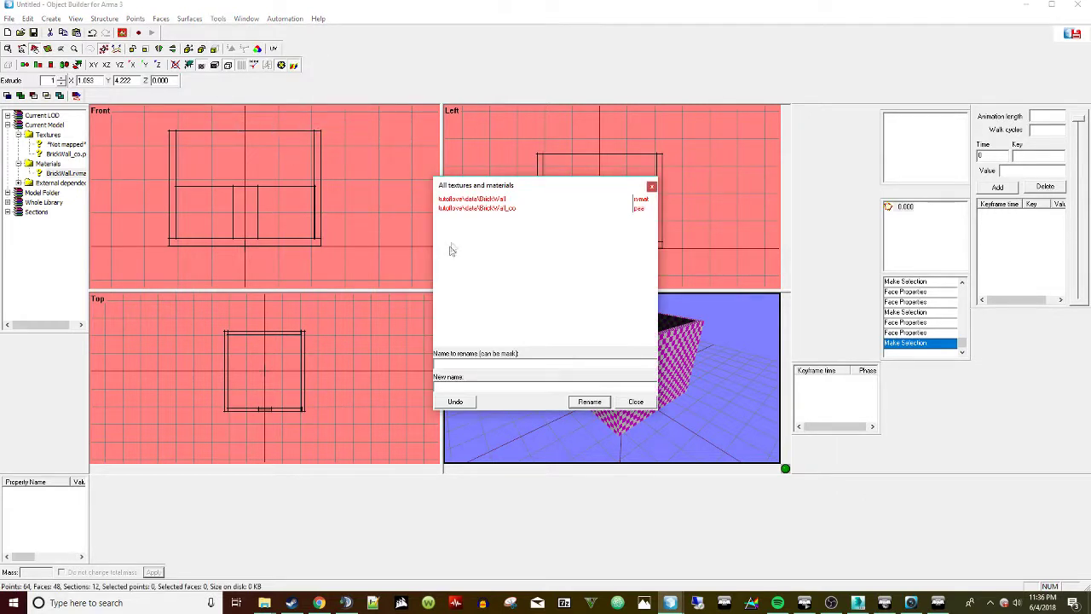
left_click(475, 209)
left_click(475, 198)
left_click(479, 209)
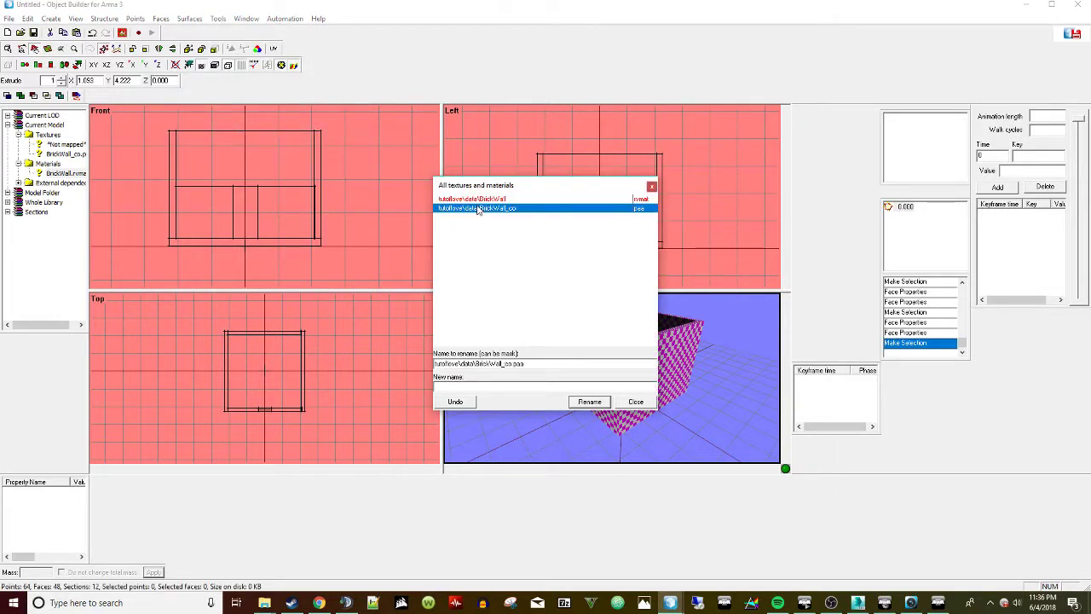
left_click(483, 199)
left_click(482, 209)
left_click(493, 199)
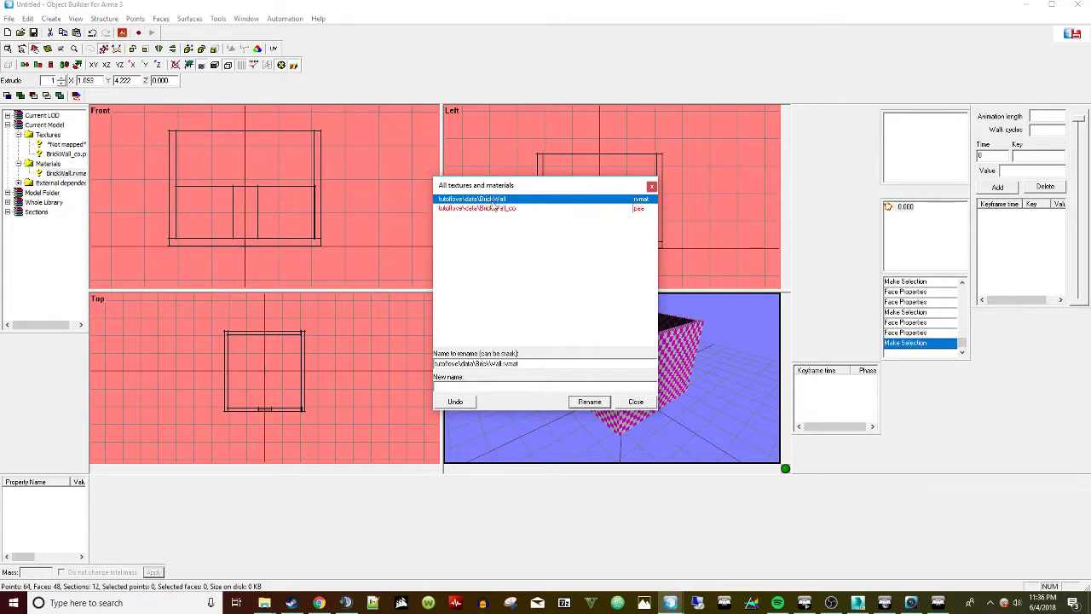
left_click(495, 209)
left_click(496, 200)
double_click(539, 365)
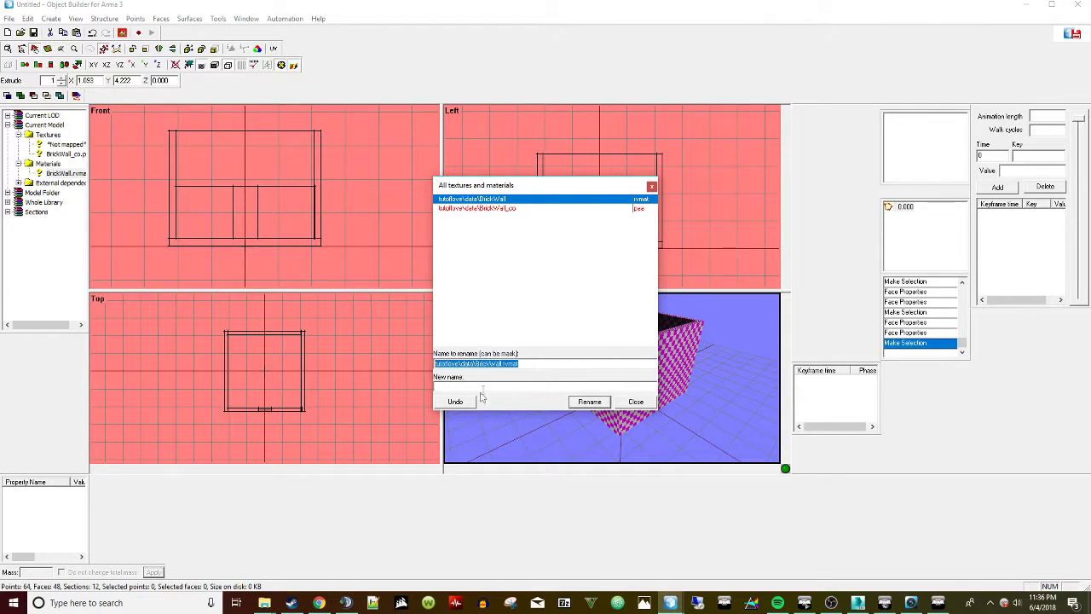
left_click(630, 407)
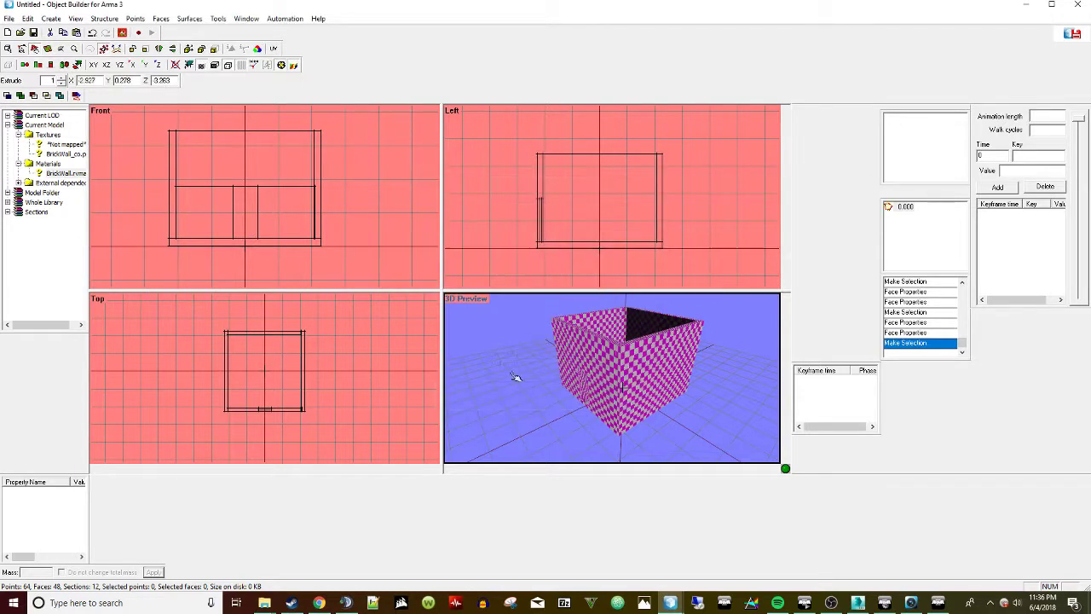
Select the faces using BrickWall_co.paa and reassign their texture as P:\tutoflove\data\BrickWall_co.paa in Face Properties.
double_click(66, 153)
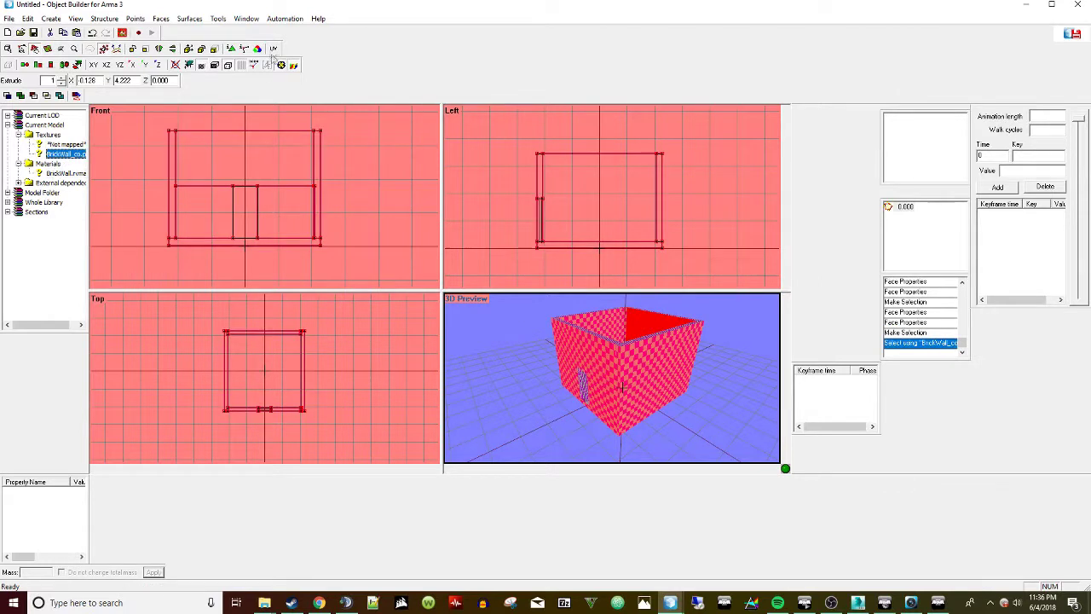
left_click(244, 49)
left_click(665, 344)
double_click(508, 234)
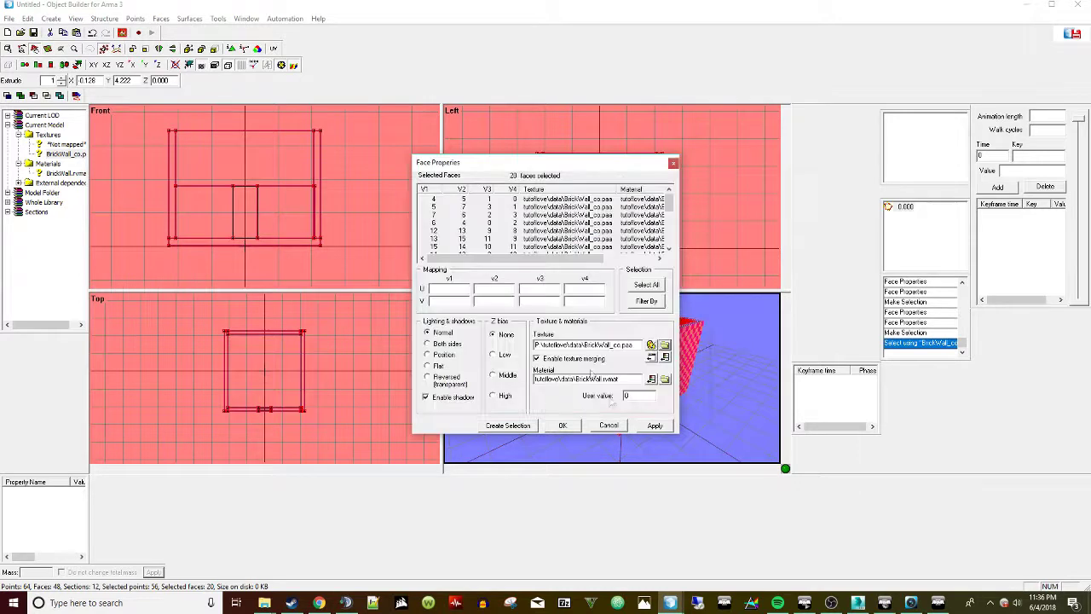
left_click(639, 427)
left_click(560, 427)
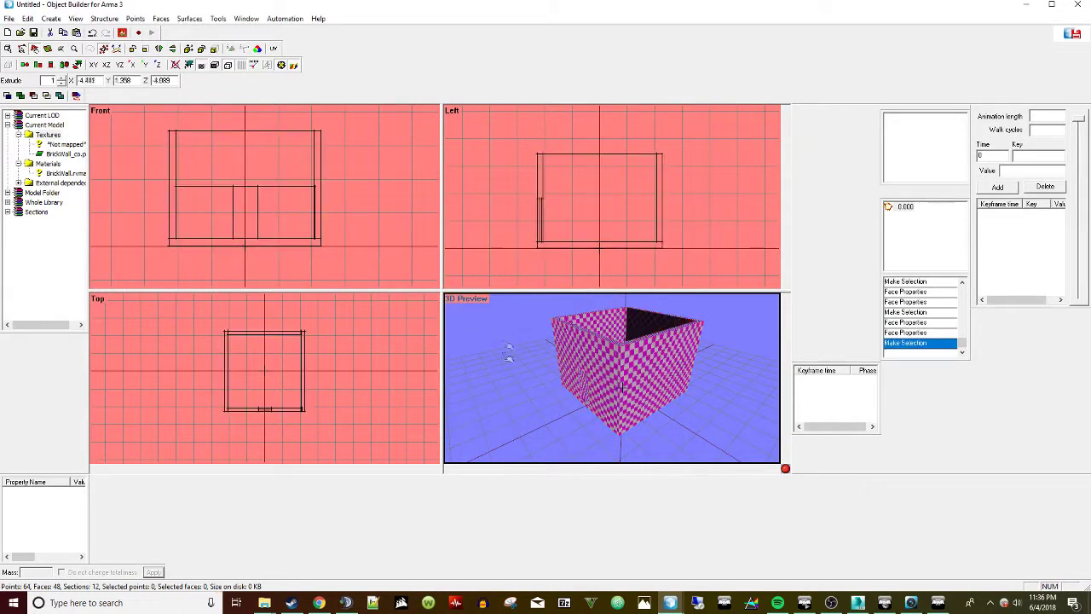
Mass-rename the texture path P:\tutoflove\data\BrickWall_co.paa to tutoflove\data\BrickWall_co.paa and close the renaming dialog.
left_click(220, 20)
left_click(272, 127)
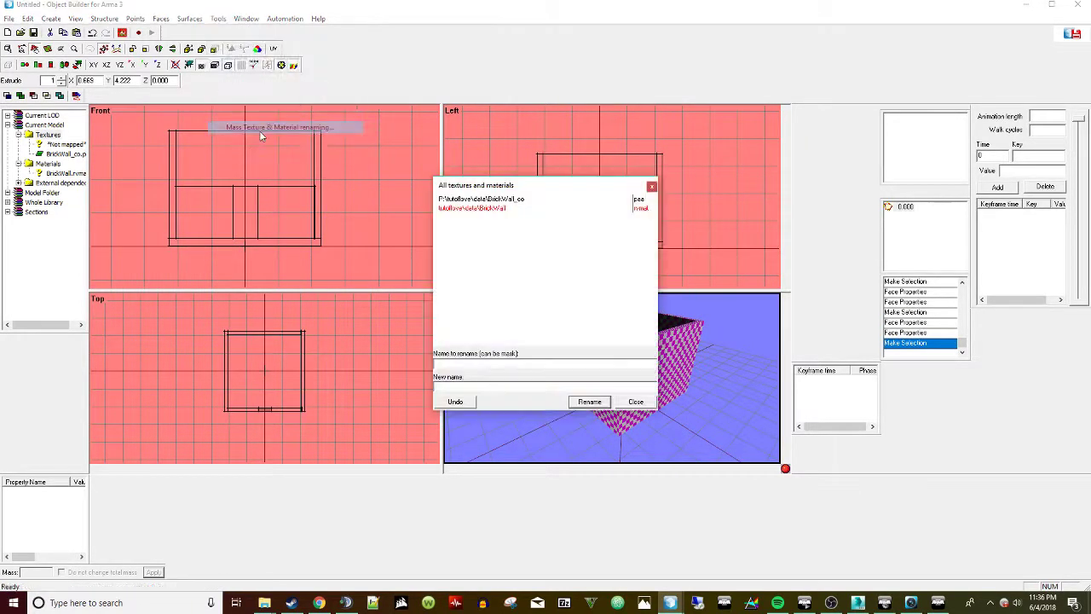
left_click(486, 201)
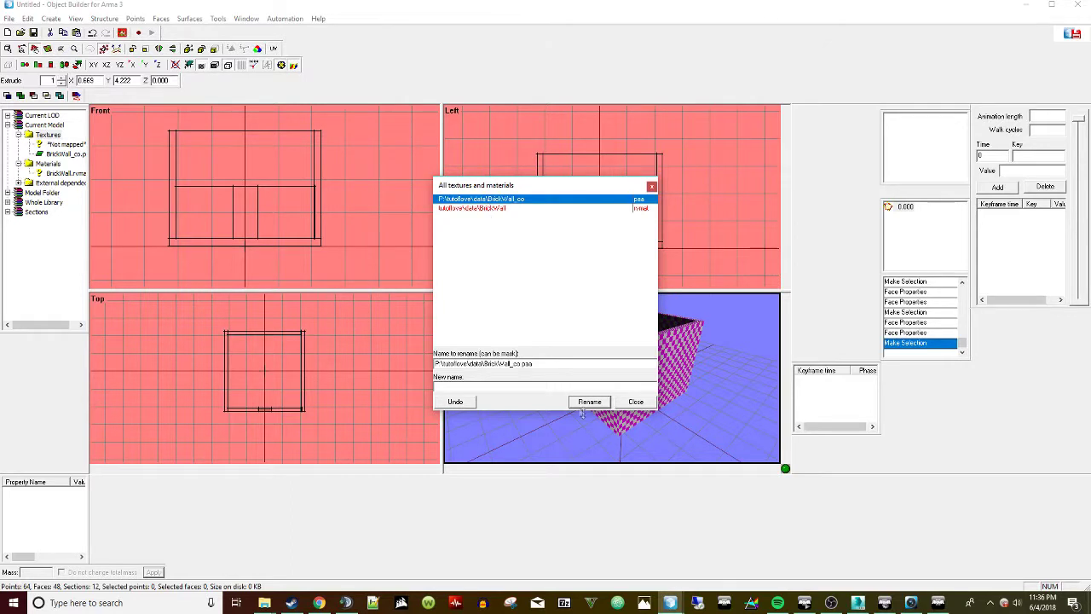
left_click_drag(576, 365, 443, 376)
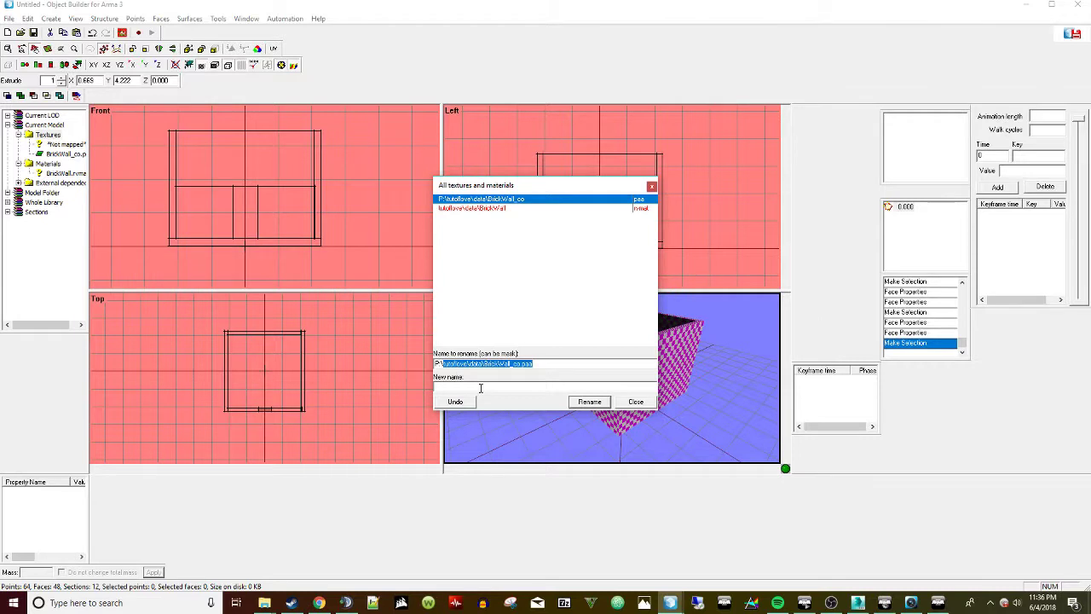
left_click(480, 388)
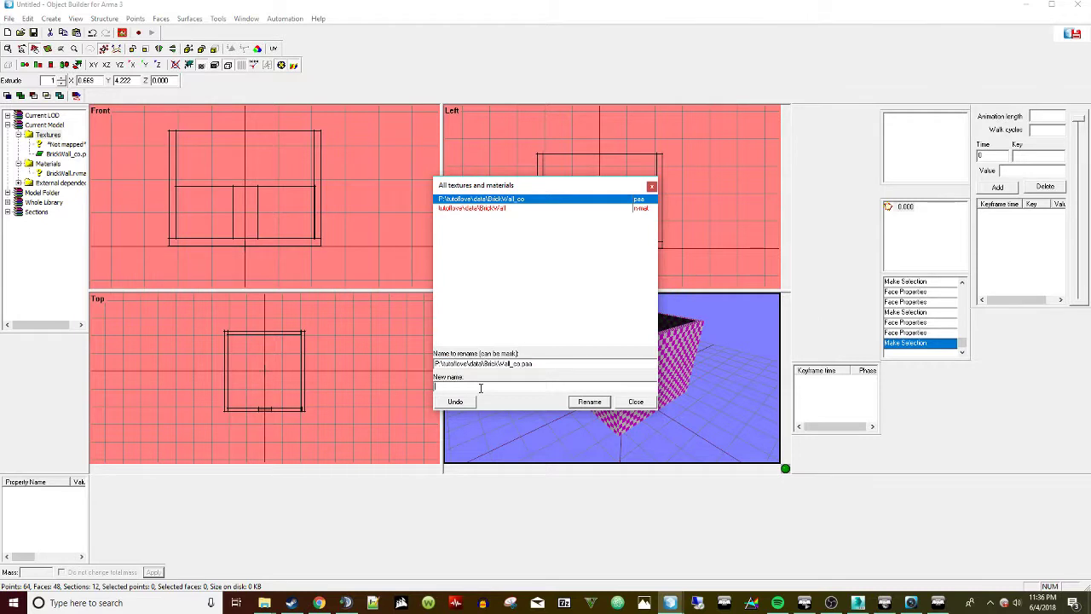
left_click(583, 405)
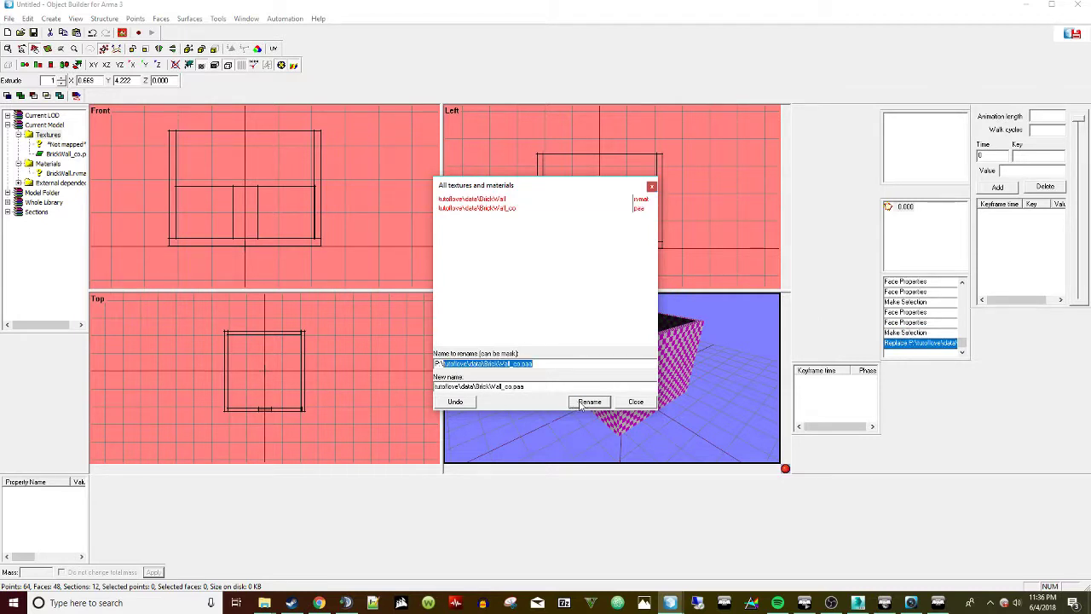
left_click(633, 407)
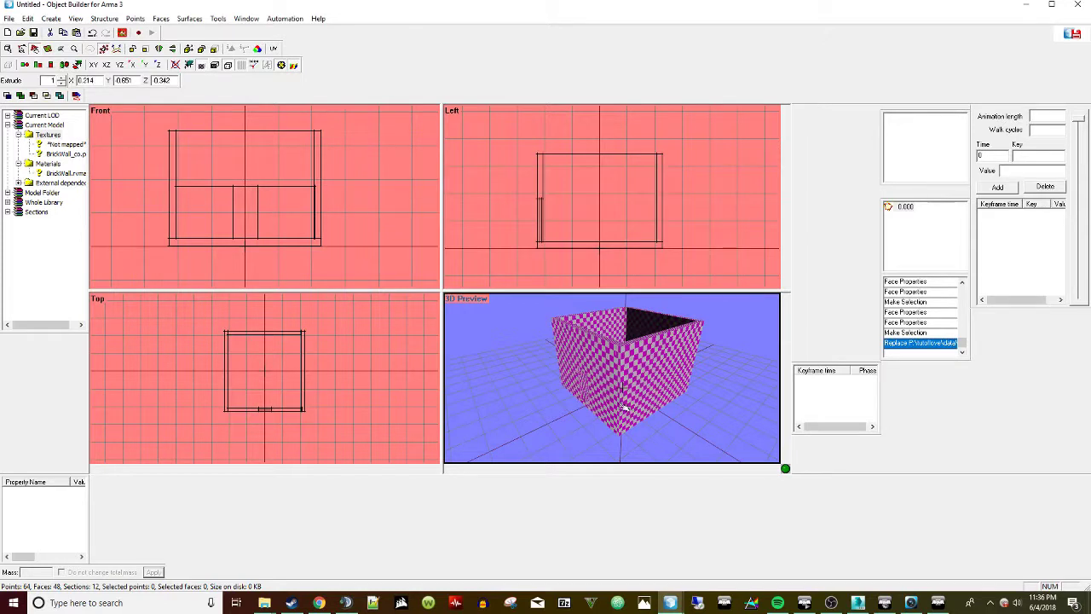